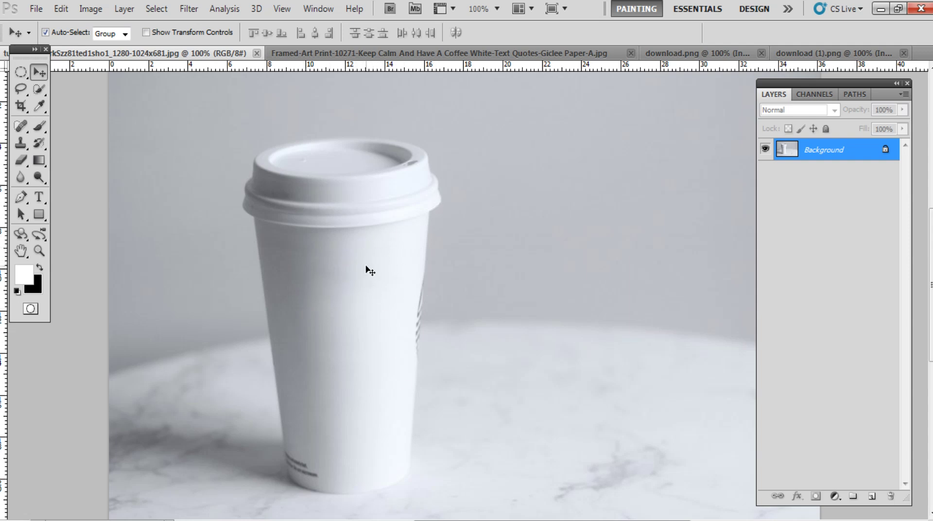
pyautogui.click(388, 203)
pyautogui.click(384, 200)
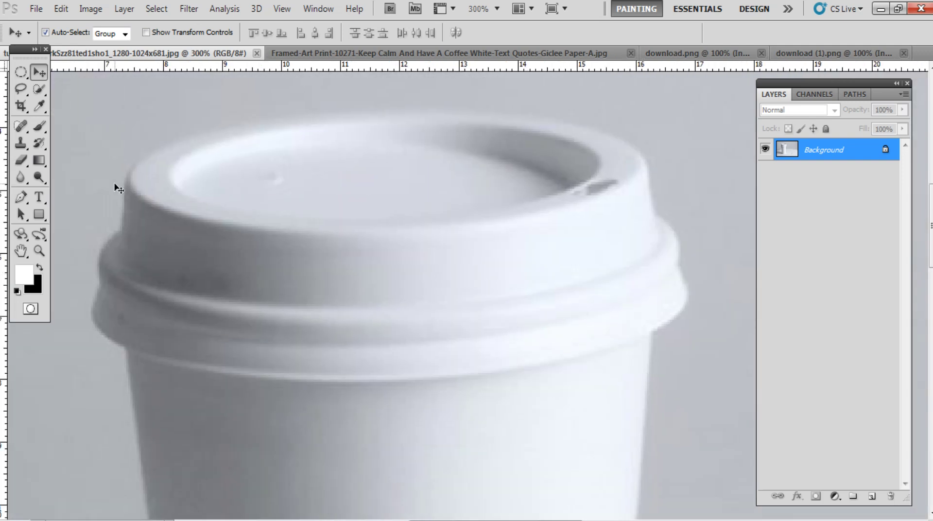
pyautogui.click(22, 92)
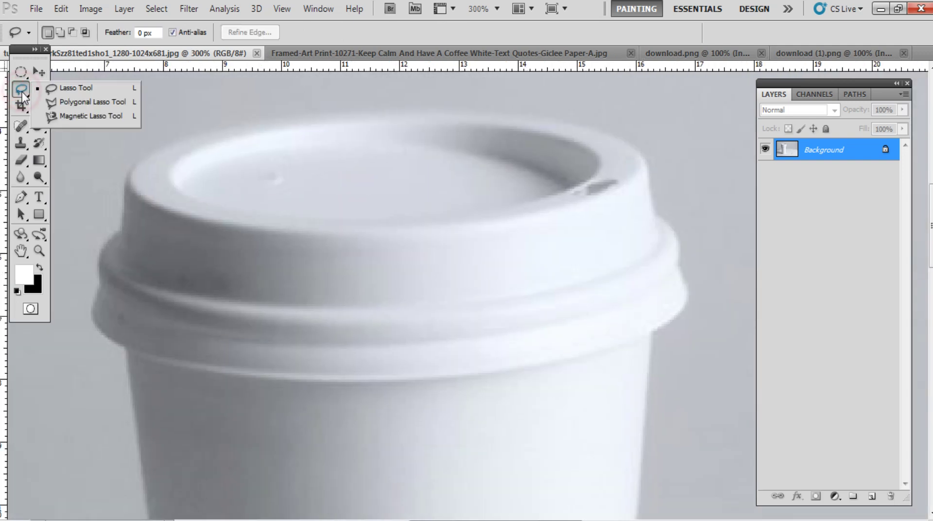
pyautogui.click(57, 118)
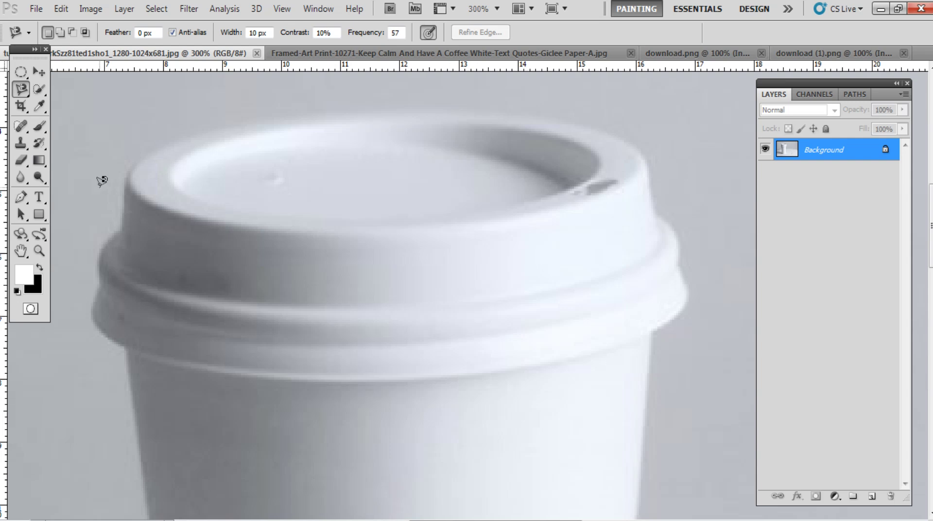
pyautogui.click(123, 231)
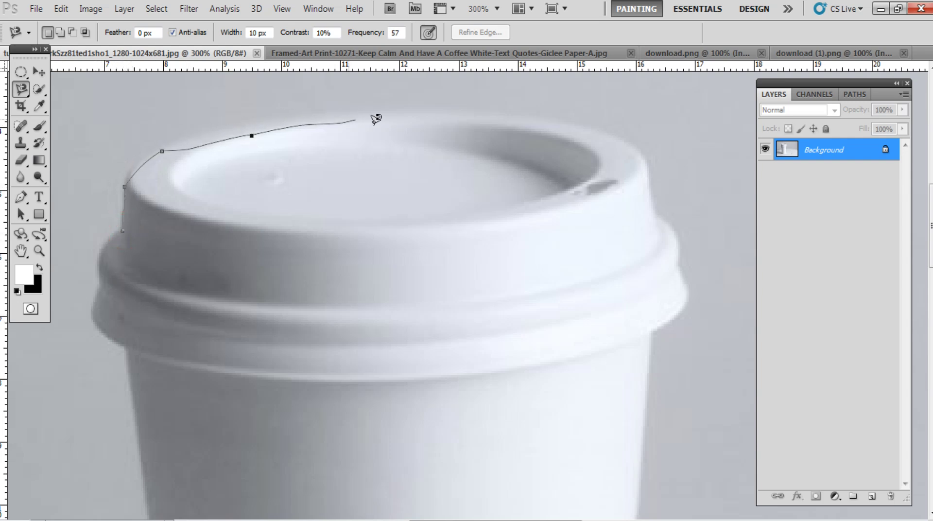
pyautogui.press('Escape')
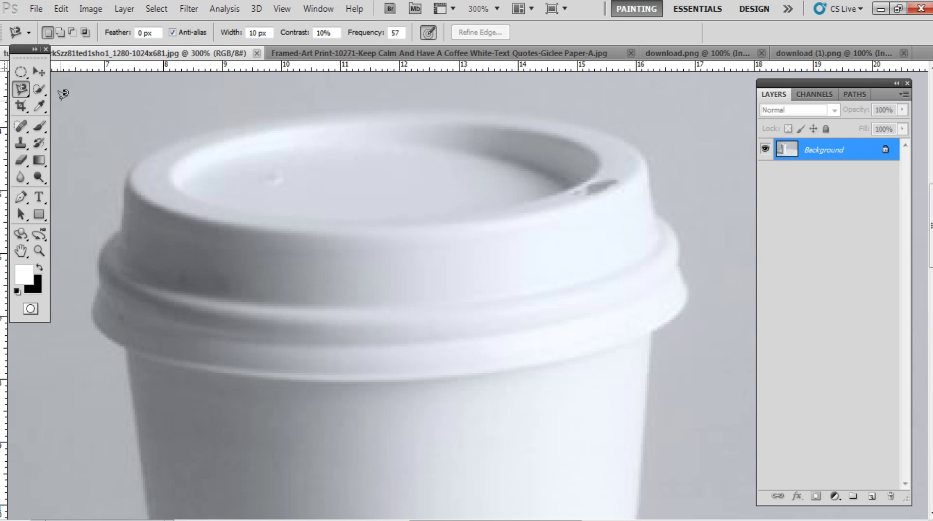
# Start a Pen tool path at the left side of the cup lid and trace it over the upper rim to the right edge
pyautogui.click(20, 196)
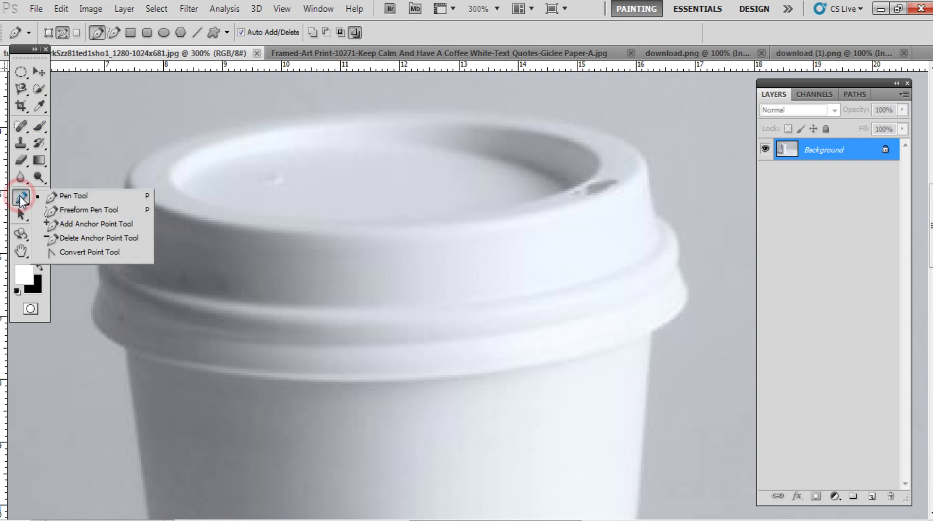
pyautogui.click(75, 197)
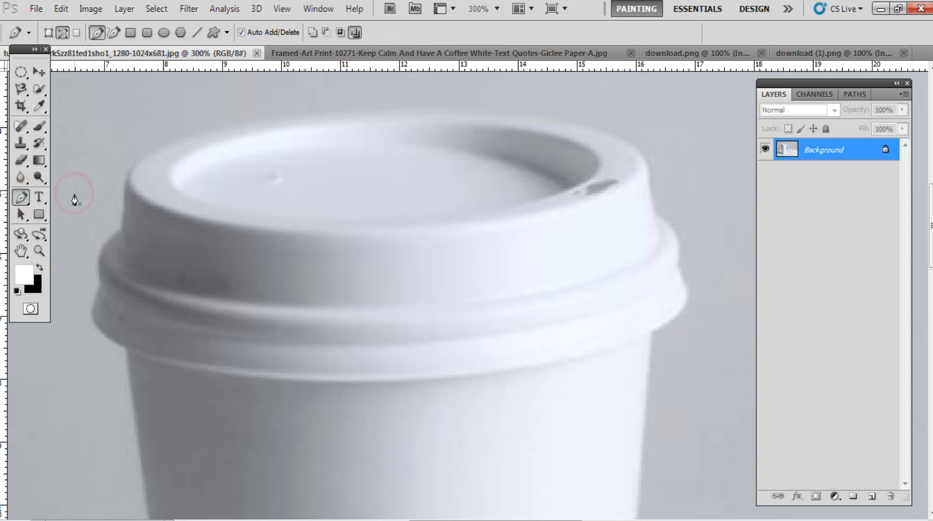
pyautogui.click(122, 232)
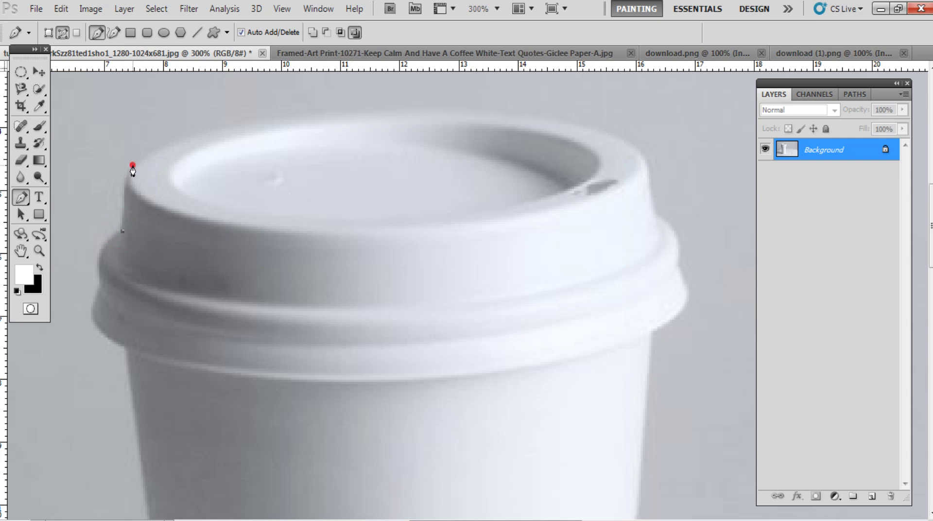
pyautogui.moveTo(143, 156); pyautogui.dragTo(146, 154)
pyautogui.moveTo(384, 110); pyautogui.dragTo(547, 105)
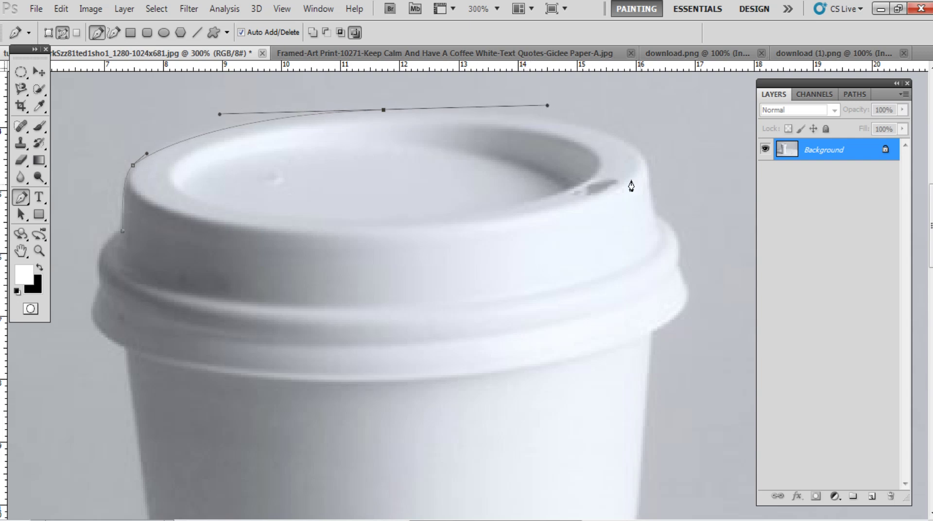
pyautogui.moveTo(647, 165); pyautogui.dragTo(660, 191)
pyautogui.keyDown('alt'); pyautogui.click(647, 164); pyautogui.keyUp('alt')
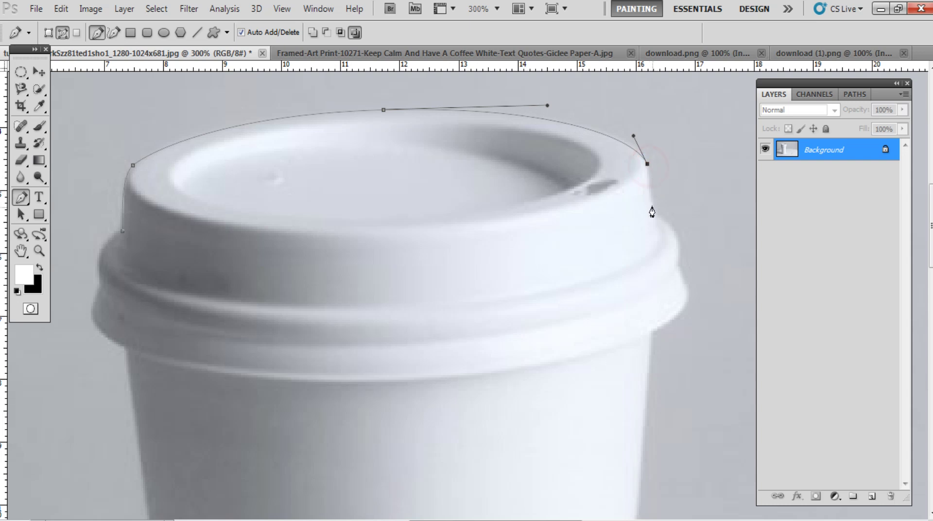
# Continue the path down the lid's right side, around the lower lip and onto the curved bottom edge
pyautogui.click(654, 214)
pyautogui.moveTo(678, 260); pyautogui.dragTo(672, 293)
pyautogui.keyDown('alt'); pyautogui.click(679, 260); pyautogui.keyUp('alt')
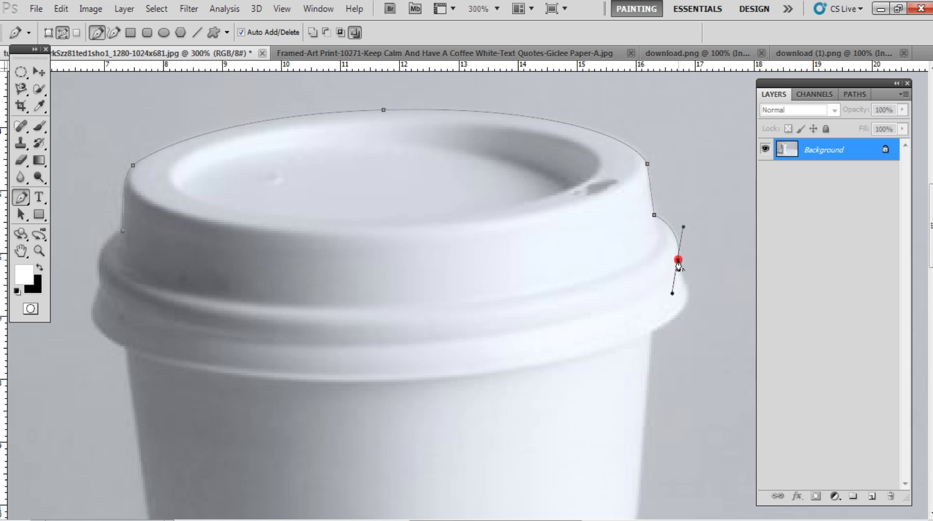
pyautogui.click(686, 287)
pyautogui.click(689, 293)
pyautogui.click(679, 313)
pyautogui.click(672, 322)
pyautogui.moveTo(498, 374); pyautogui.dragTo(382, 392)
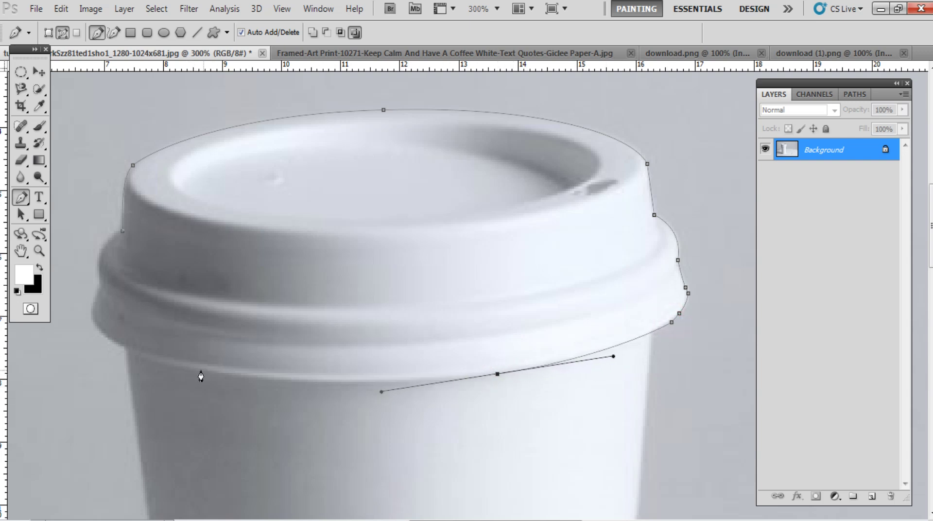
pyautogui.moveTo(201, 374); pyautogui.dragTo(155, 368)
pyautogui.moveTo(92, 321); pyautogui.dragTo(83, 306)
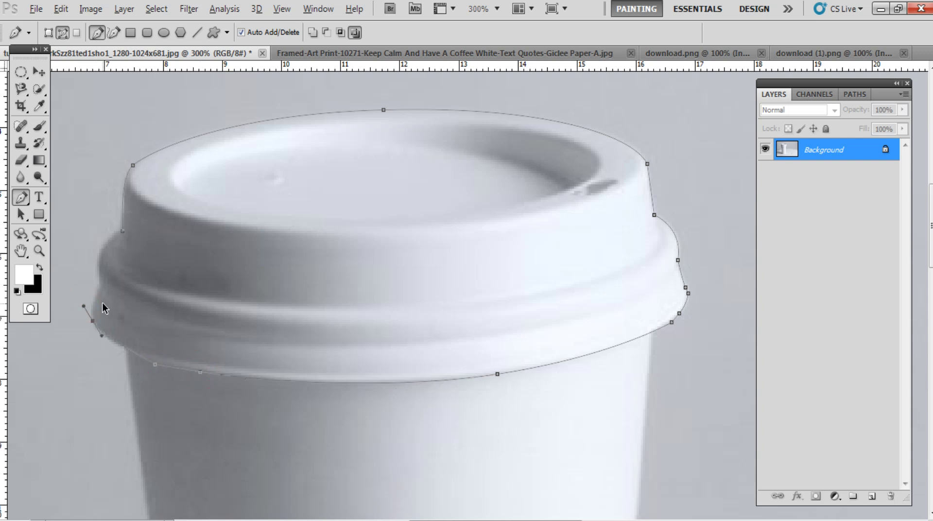
pyautogui.hotkey('ctrl', 'alt', 'z')
pyautogui.hotkey('ctrl', 'alt', 'z')
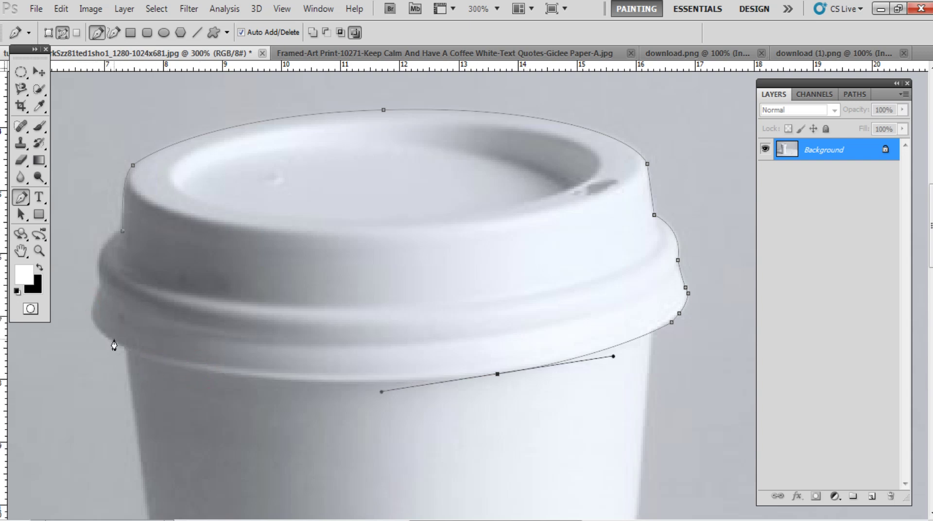
pyautogui.moveTo(153, 362); pyautogui.dragTo(92, 347)
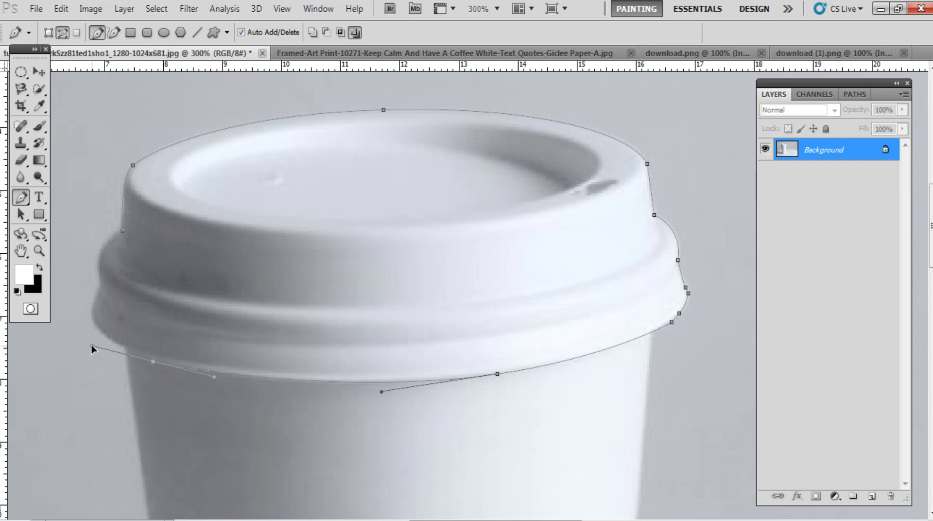
pyautogui.moveTo(100, 287); pyautogui.dragTo(120, 264)
pyautogui.click(121, 265)
pyautogui.hotkey('ctrl', 'alt', 'z')
pyautogui.hotkey('ctrl', 'alt', 'z')
pyautogui.hotkey('ctrl', 'alt', 'z')
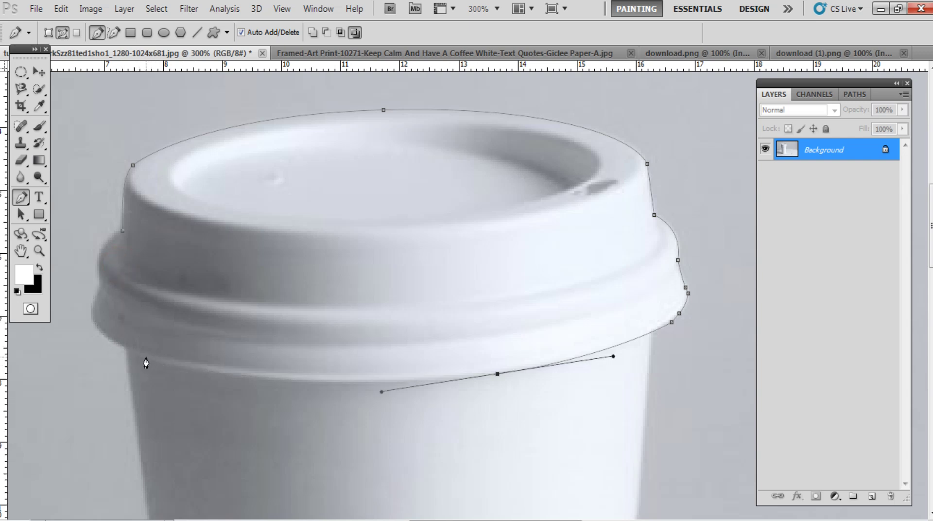
# Trace the remaining bottom edge and left side of the lid and close the path at its starting point
pyautogui.moveTo(144, 356); pyautogui.dragTo(94, 341)
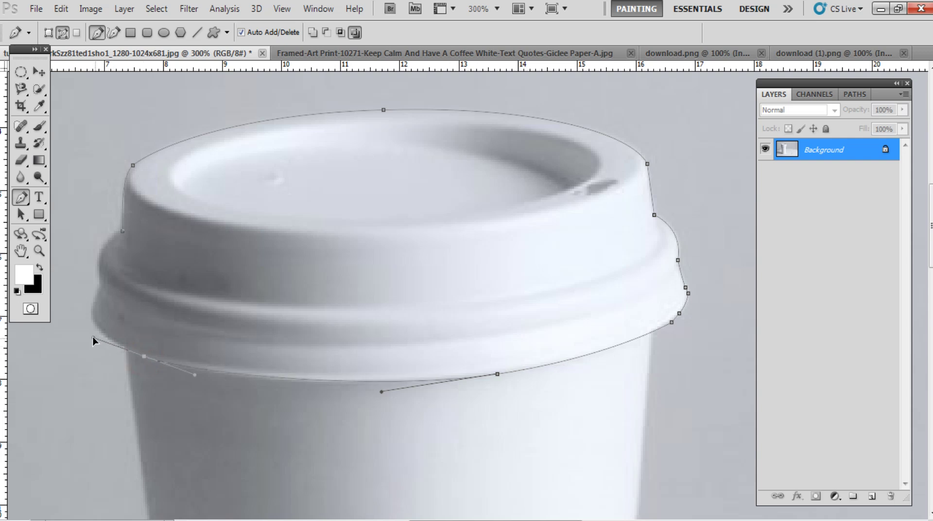
pyautogui.click(93, 338)
pyautogui.hotkey('ctrl', 'alt', 'z')
pyautogui.moveTo(100, 284); pyautogui.dragTo(118, 256)
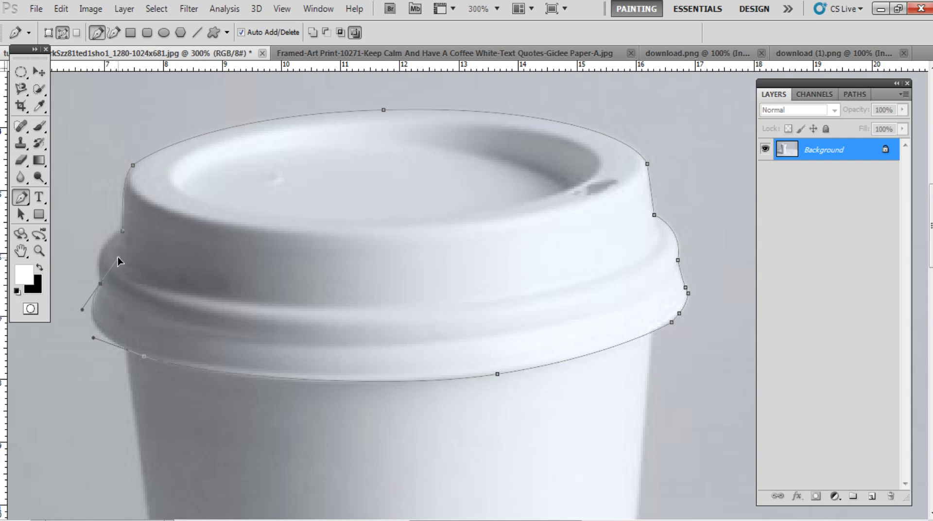
pyautogui.keyDown('alt'); pyautogui.click(101, 284); pyautogui.keyUp('alt')
pyautogui.click(122, 233)
pyautogui.moveTo(151, 220); pyautogui.dragTo(159, 216)
# Convert the lid path to a selection and copy the lid onto its own new layer
pyautogui.hotkey('ctrl', 'Return')
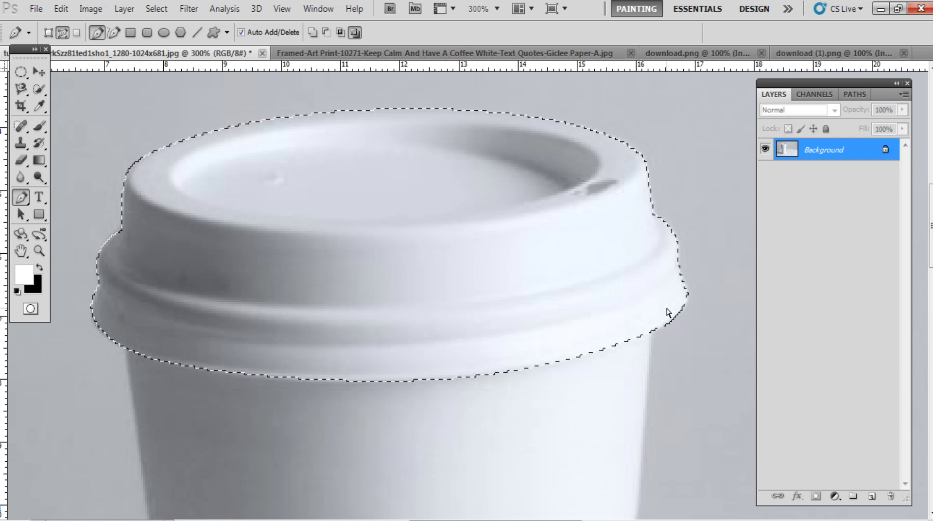
pyautogui.hotkey('ctrl', 'j')
pyautogui.press('v')
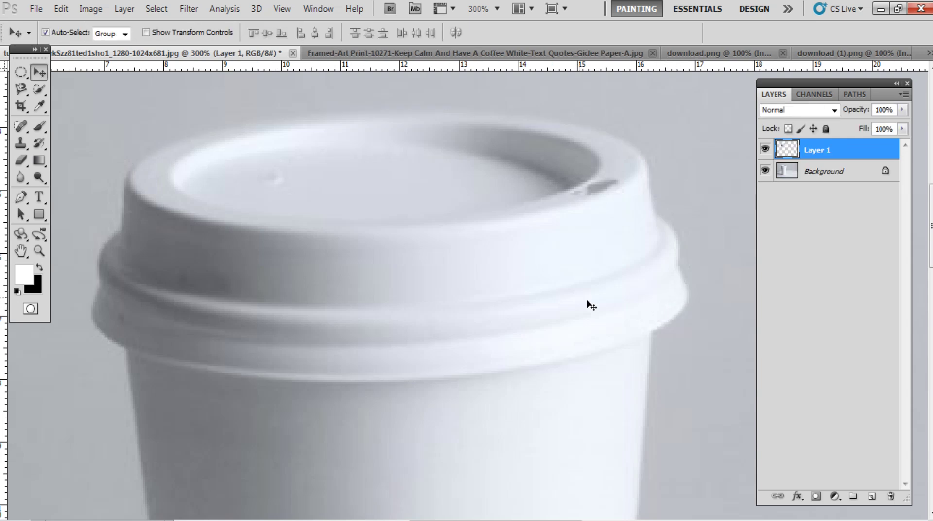
# Add an empty layer above the lid copy, set the background colour to orange #cd881b and fill the layer with it
pyautogui.keyDown('alt'); pyautogui.click(547, 285); pyautogui.keyUp('alt')
pyautogui.keyDown('alt'); pyautogui.click(547, 286); pyautogui.keyUp('alt')
pyautogui.keyDown('alt'); pyautogui.click(546, 286); pyautogui.keyUp('alt')
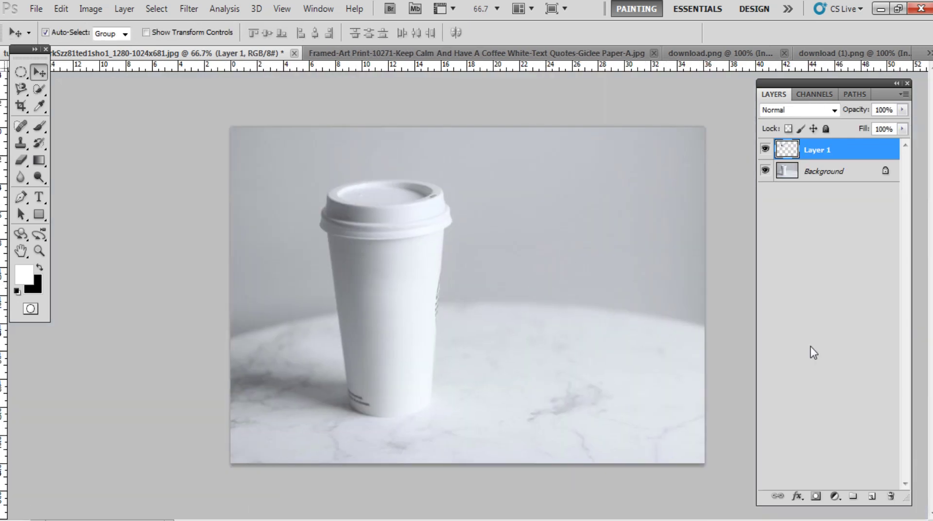
pyautogui.click(870, 496)
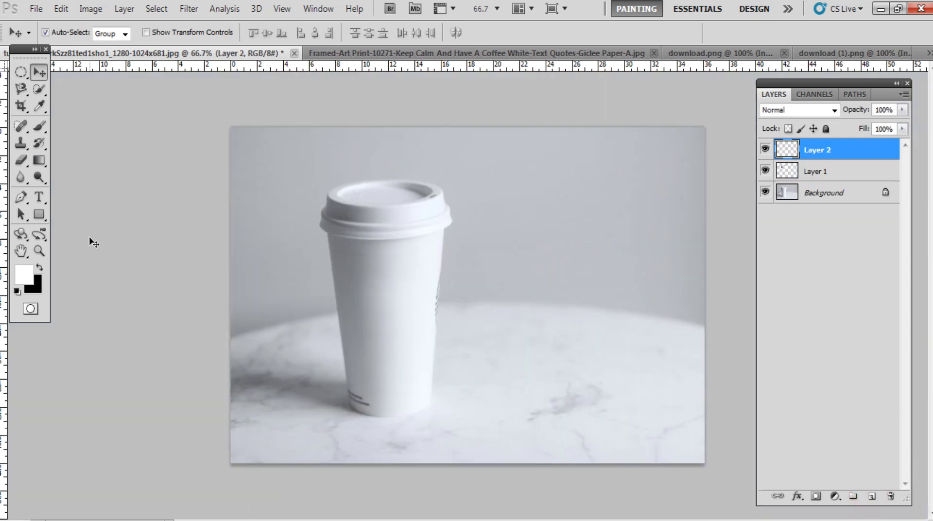
pyautogui.click(35, 286)
pyautogui.click(444, 168)
pyautogui.moveTo(445, 168); pyautogui.dragTo(465, 201)
pyautogui.moveTo(470, 311)
pyautogui.mouseDown()
pyautogui.moveTo(471, 287)
pyautogui.moveTo(472, 295)
pyautogui.mouseUp()
pyautogui.moveTo(456, 174); pyautogui.dragTo(442, 162)
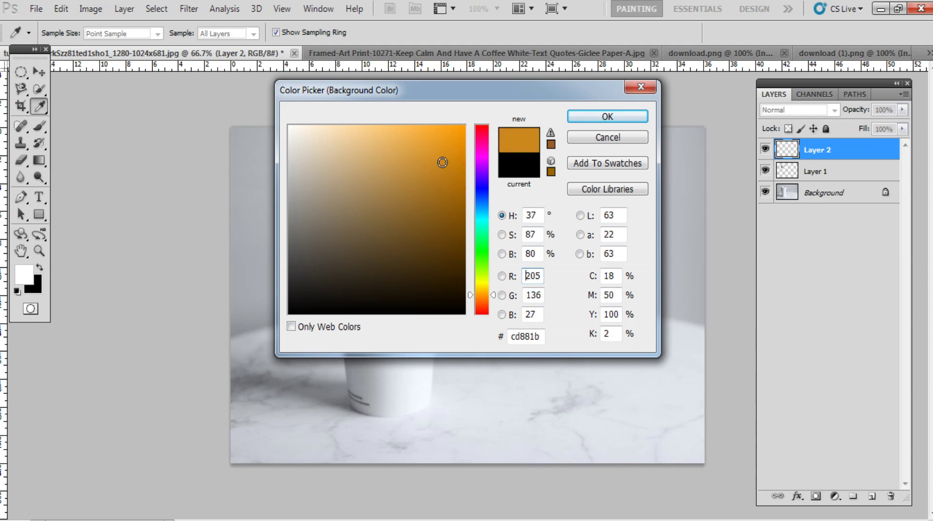
pyautogui.click(577, 118)
pyautogui.press('v')
pyautogui.hotkey('ctrl', 'BackSpace')
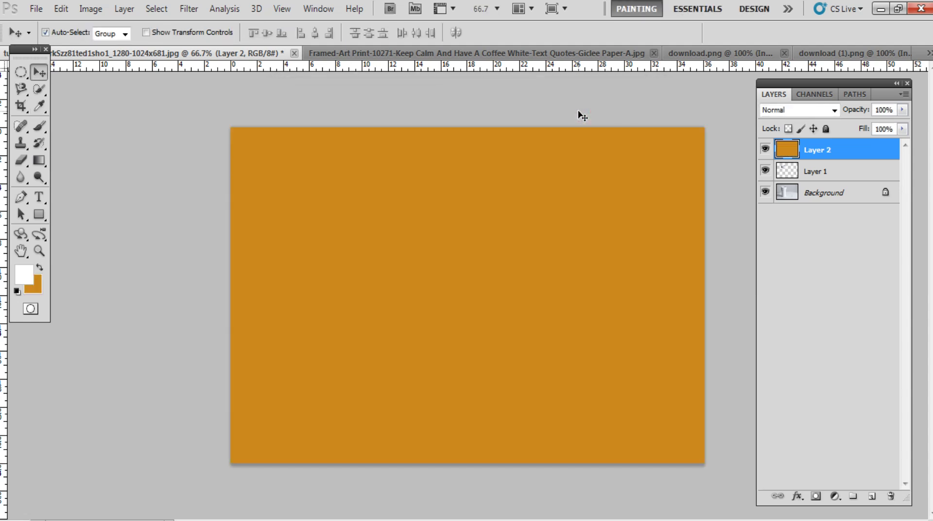
# Set the orange layer's blend mode to Linear Burn
pyautogui.click(817, 109)
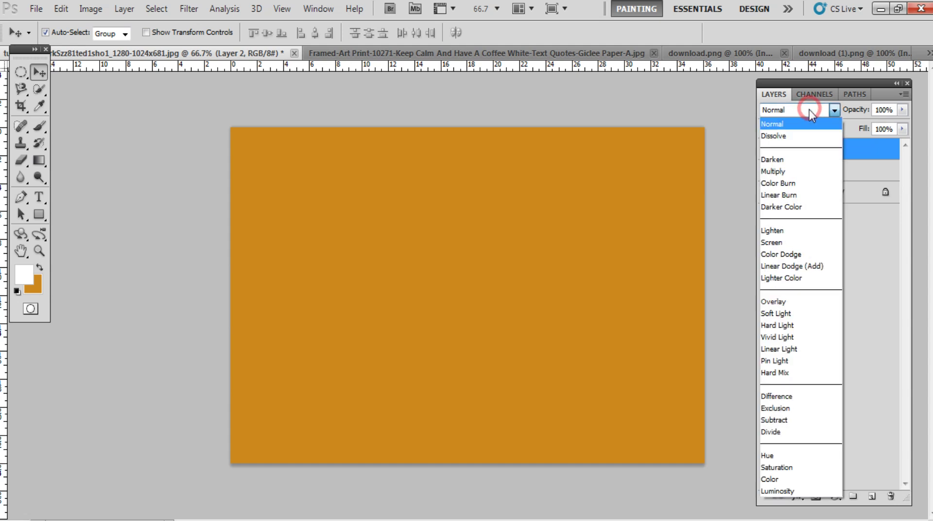
pyautogui.click(807, 111)
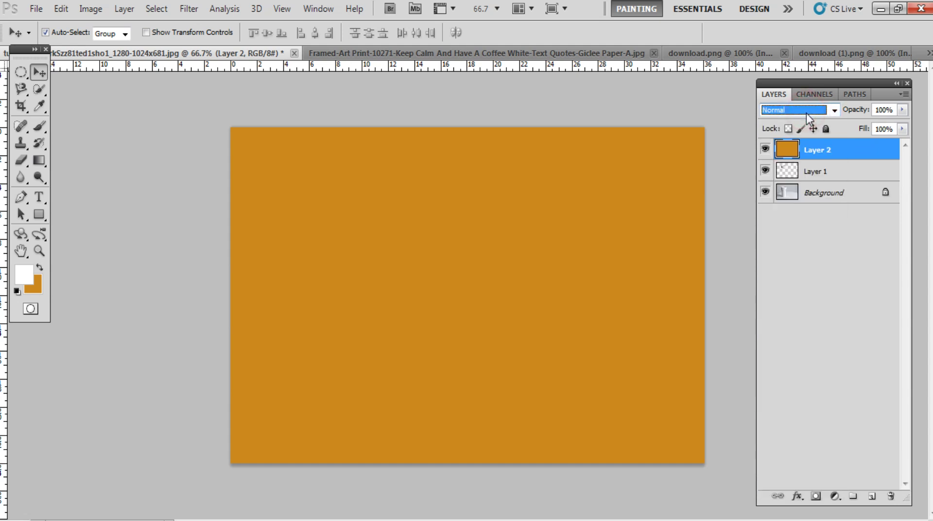
pyautogui.press('Down')
pyautogui.press('Down')
pyautogui.press('Down')
pyautogui.press('Down')
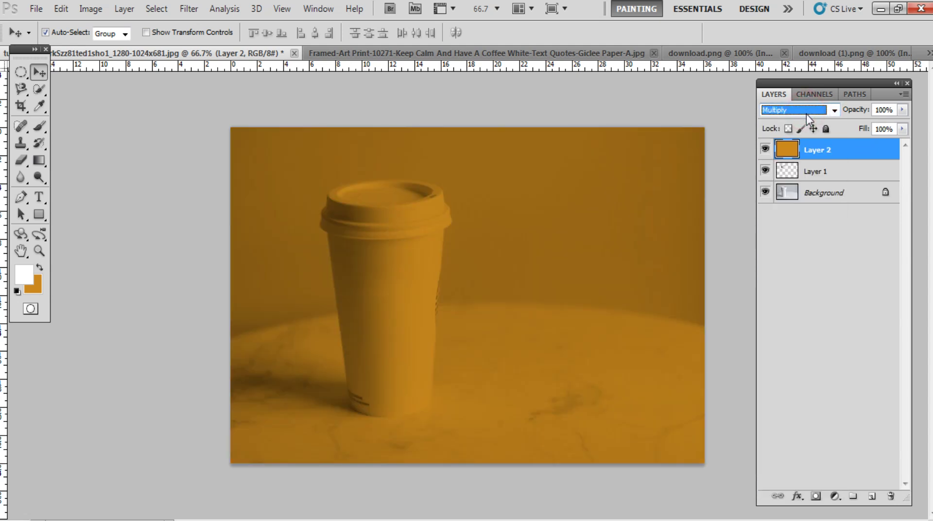
pyautogui.press('Down')
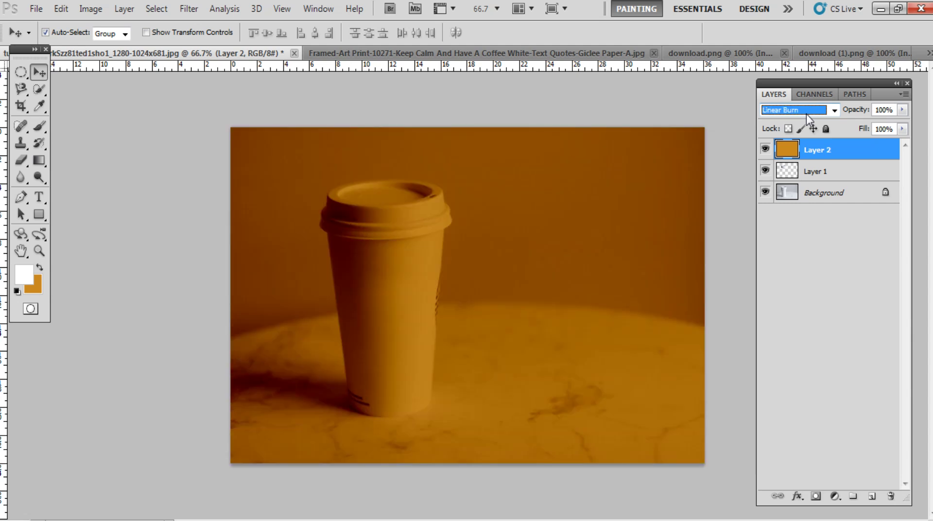
# Lower the orange layer's fill to 94%
pyautogui.click(903, 129)
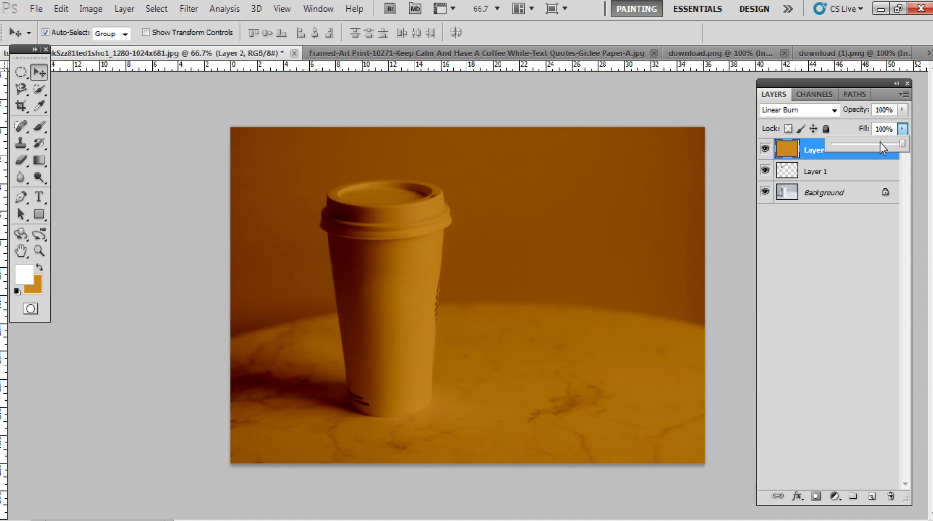
pyautogui.moveTo(878, 146); pyautogui.dragTo(899, 144)
pyautogui.click(632, 210)
# Clip the orange layer to the lid copy with a clipping mask and inspect the coloured lid up close
pyautogui.rightClick(833, 151)
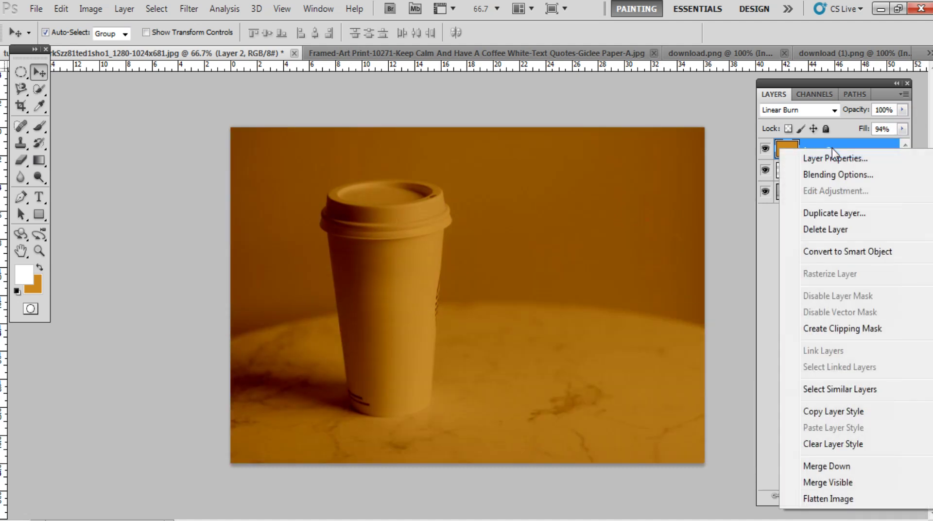
pyautogui.click(826, 330)
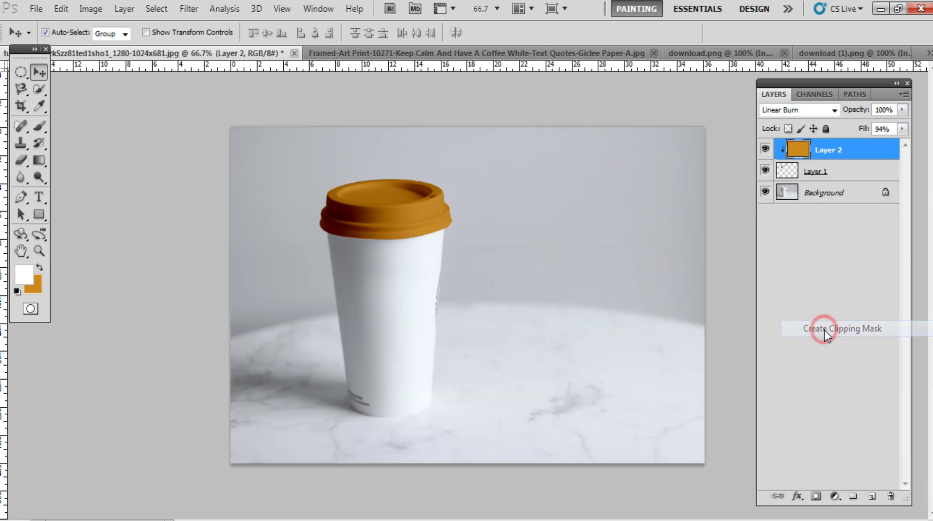
pyautogui.click(431, 209)
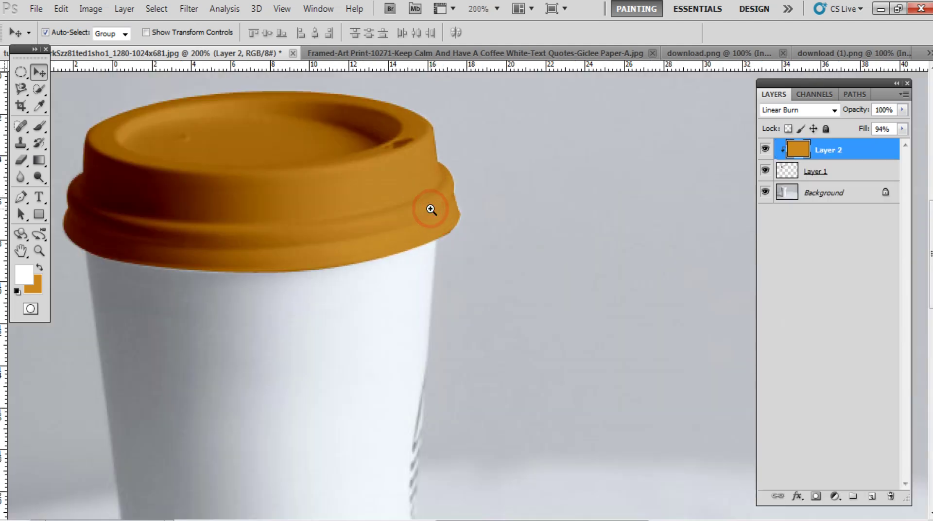
pyautogui.keyDown('alt'); pyautogui.click(331, 208); pyautogui.keyUp('alt')
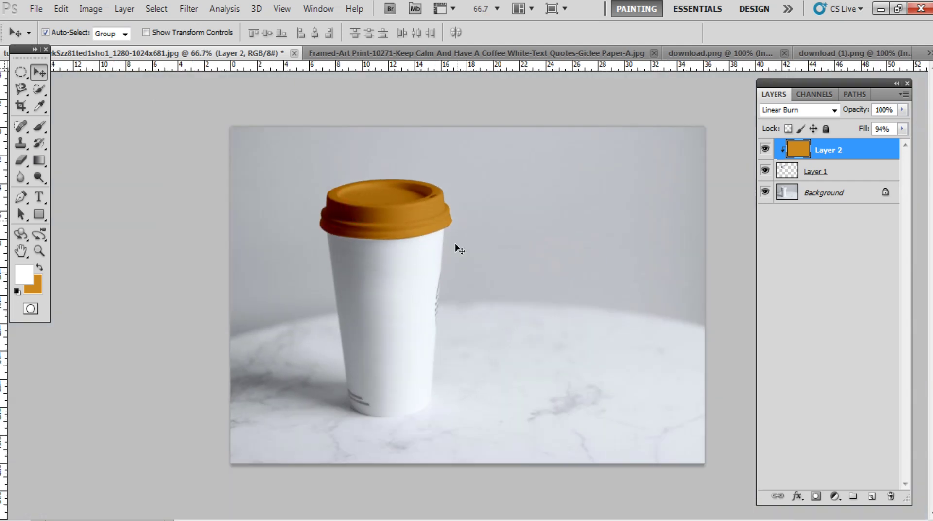
# Select the coffee cup and slogan in the Keep Calm artwork with a rectangular marquee and move them into the cup photo, right of the cup
pyautogui.click(415, 51)
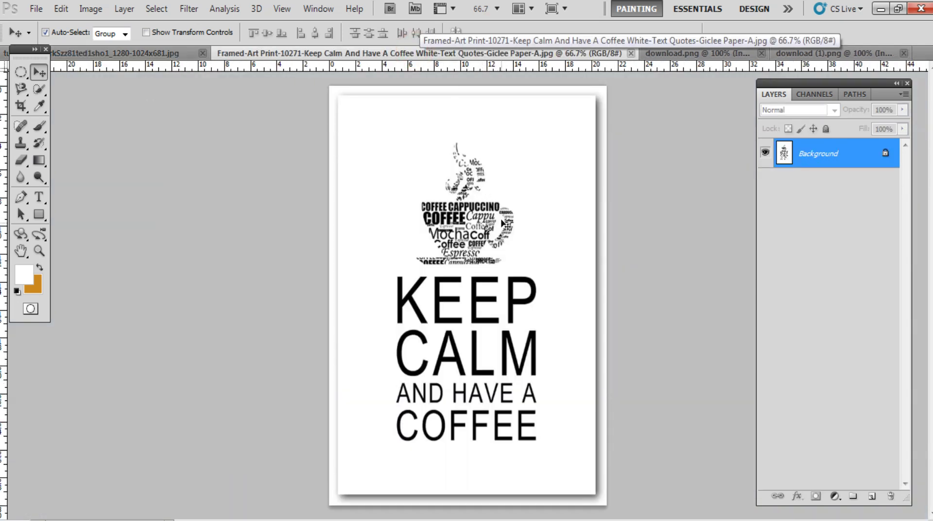
pyautogui.press('m')
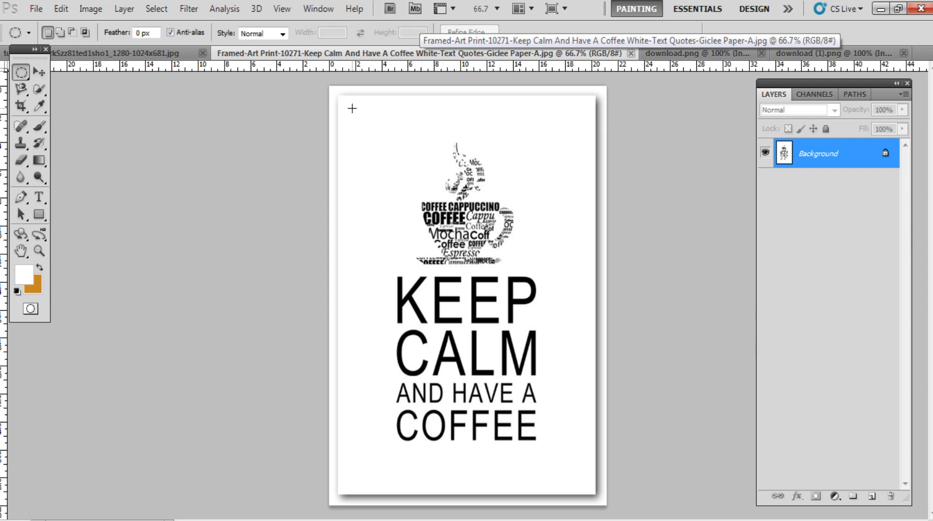
pyautogui.moveTo(349, 103); pyautogui.dragTo(560, 459)
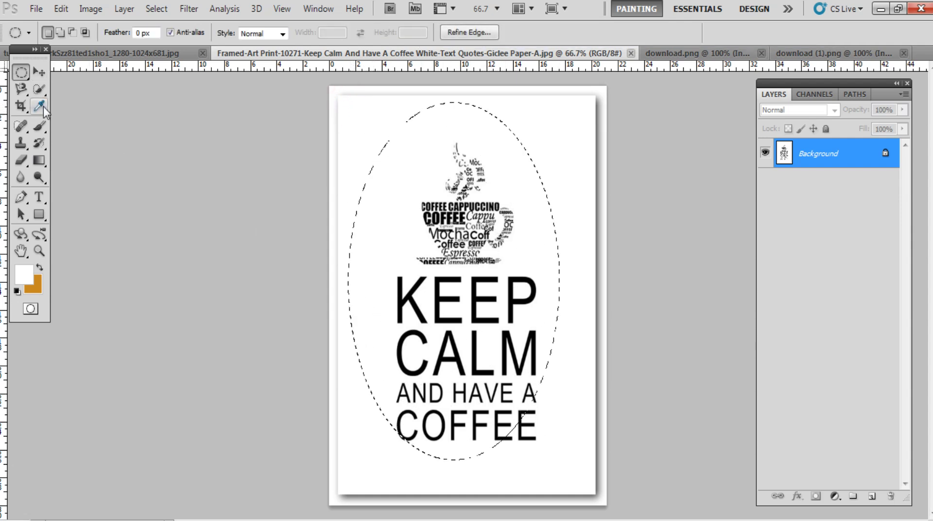
pyautogui.click(21, 73)
pyautogui.click(83, 71)
pyautogui.click(385, 117)
pyautogui.moveTo(374, 108); pyautogui.dragTo(588, 476)
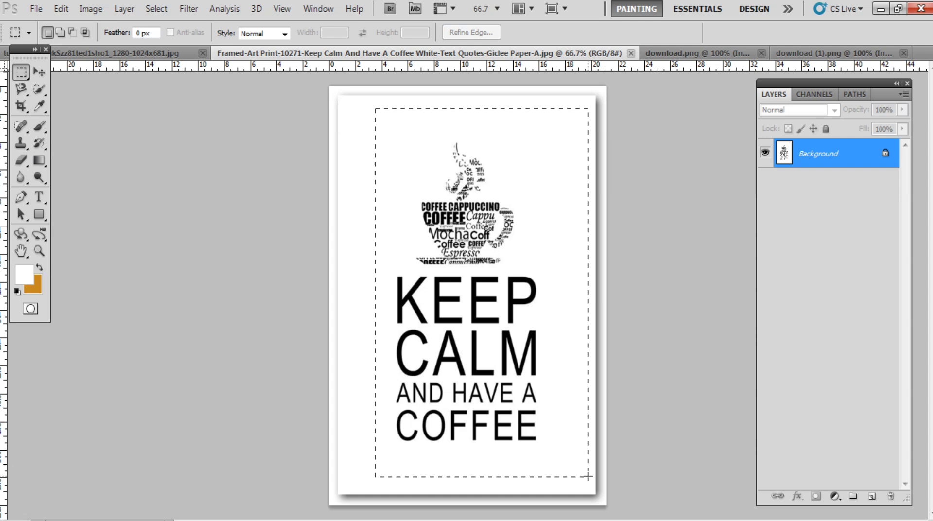
pyautogui.click(607, 479)
pyautogui.hotkey('ctrl', 'z')
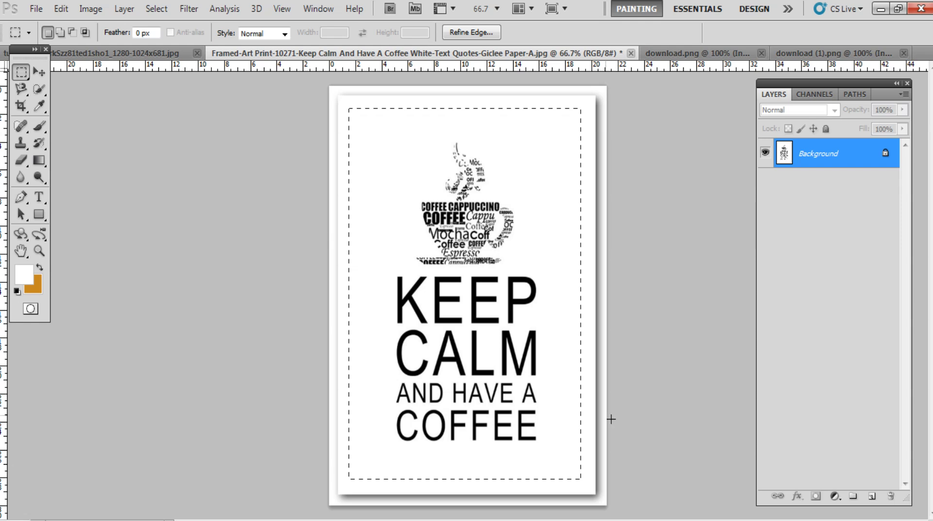
pyautogui.press('v')
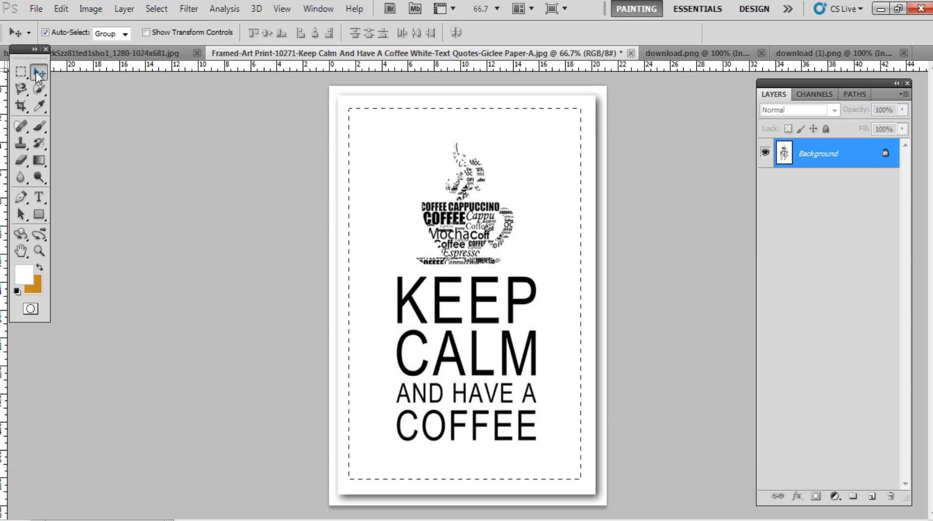
pyautogui.moveTo(455, 204); pyautogui.dragTo(578, 250)
# Trace the white cup body below the lid with the Pen tool on the Background layer as a closed path
pyautogui.keyDown('ctrl'); pyautogui.click(432, 288); pyautogui.keyUp('ctrl')
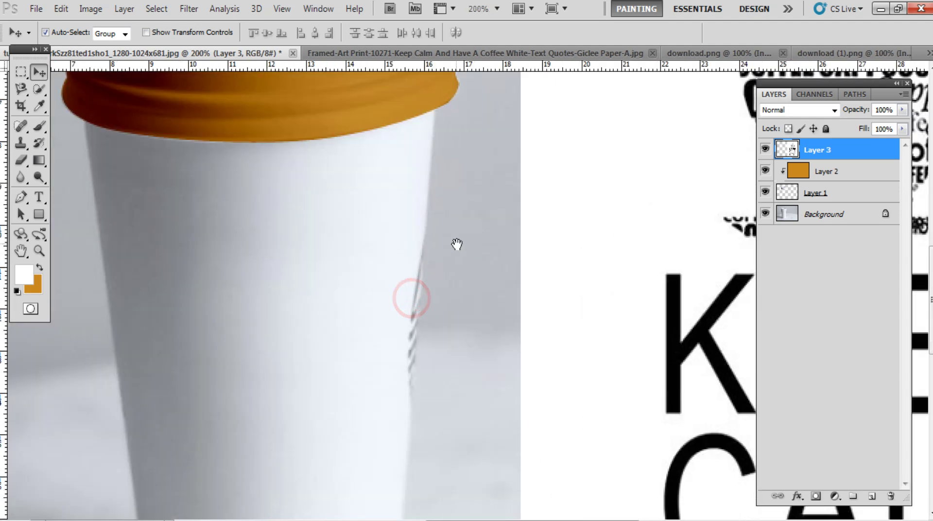
pyautogui.moveTo(412, 298); pyautogui.dragTo(457, 244)
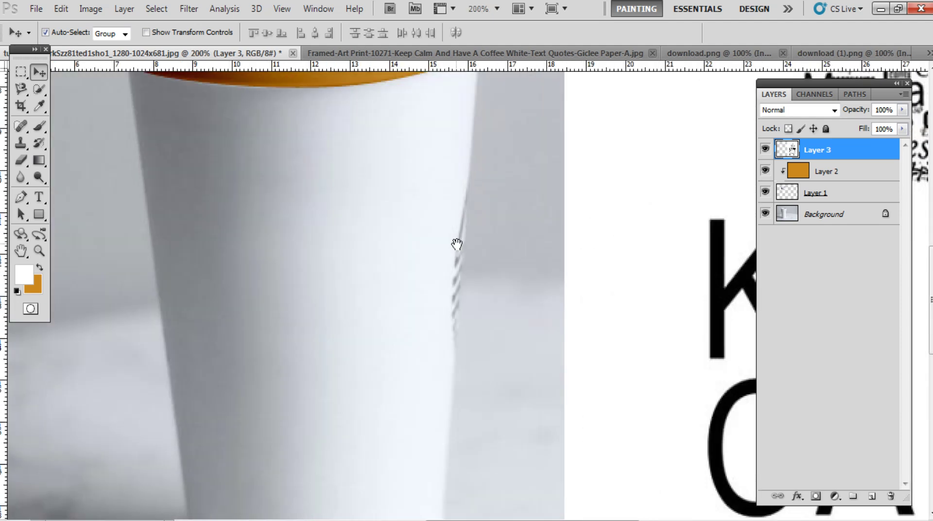
pyautogui.keyDown('alt'); pyautogui.click(456, 243); pyautogui.keyUp('alt')
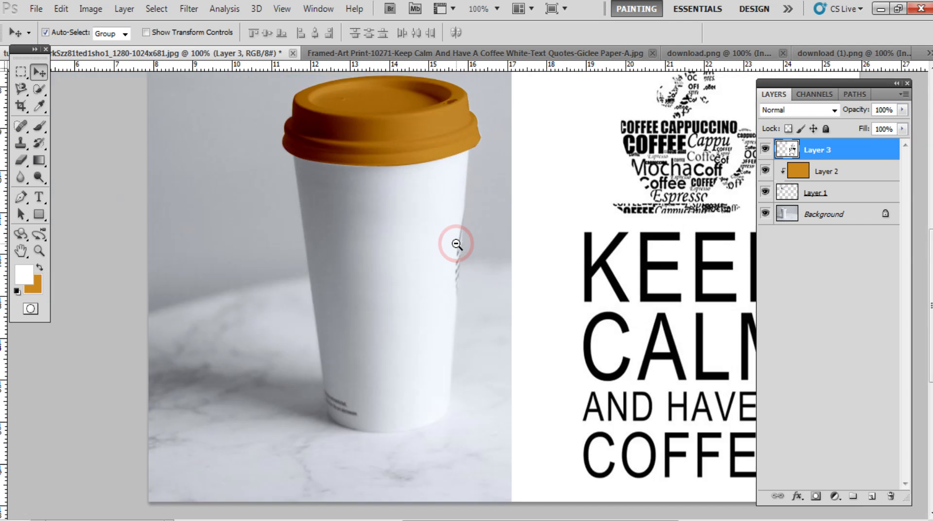
pyautogui.click(818, 216)
pyautogui.press('p')
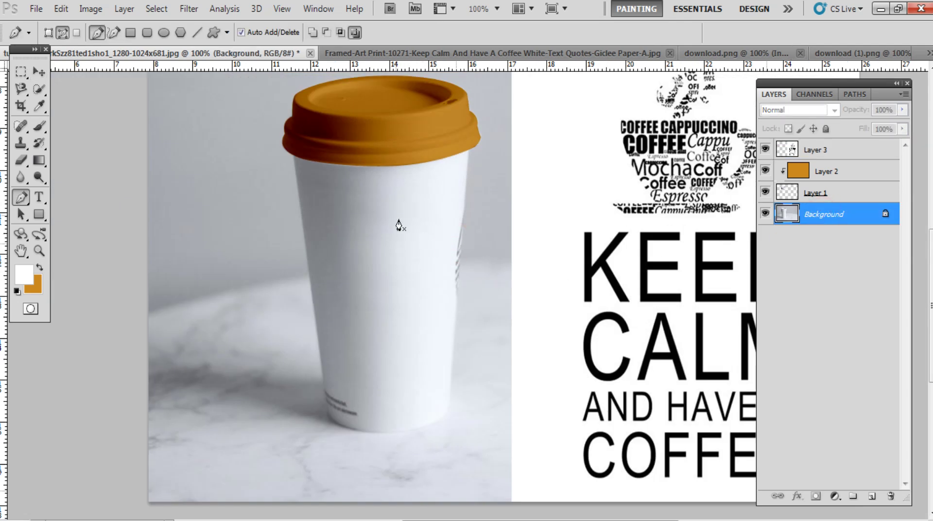
pyautogui.keyDown('ctrl'); pyautogui.click(368, 200); pyautogui.keyUp('ctrl')
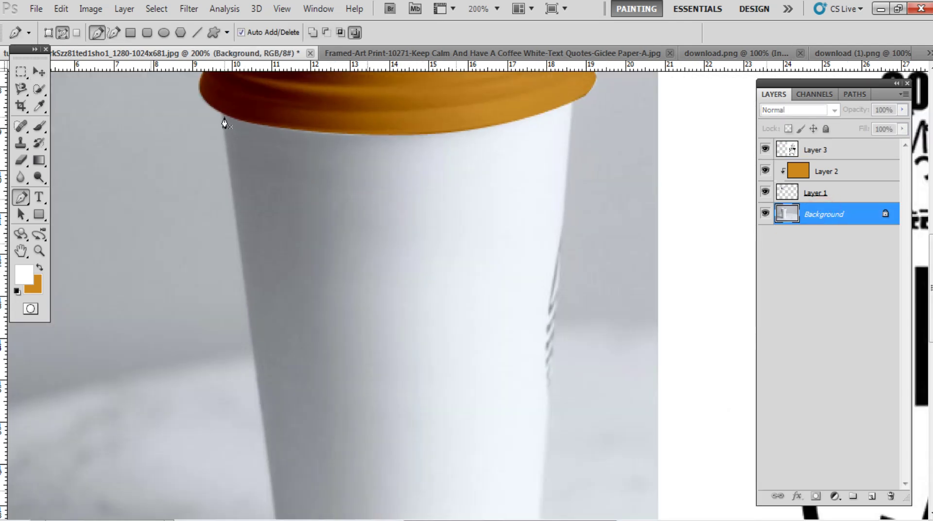
pyautogui.click(221, 115)
pyautogui.moveTo(277, 299); pyautogui.dragTo(270, 154)
pyautogui.moveTo(281, 473); pyautogui.dragTo(276, 415)
pyautogui.click(273, 408)
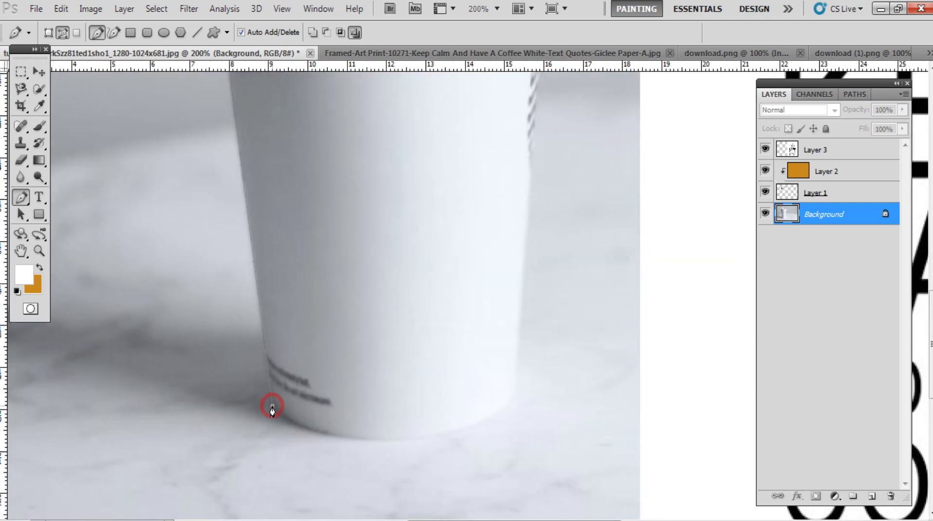
pyautogui.moveTo(362, 440); pyautogui.dragTo(417, 447)
pyautogui.moveTo(516, 391); pyautogui.dragTo(525, 364)
pyautogui.keyDown('alt'); pyautogui.click(516, 390); pyautogui.keyUp('alt')
pyautogui.moveTo(521, 285); pyautogui.dragTo(495, 474)
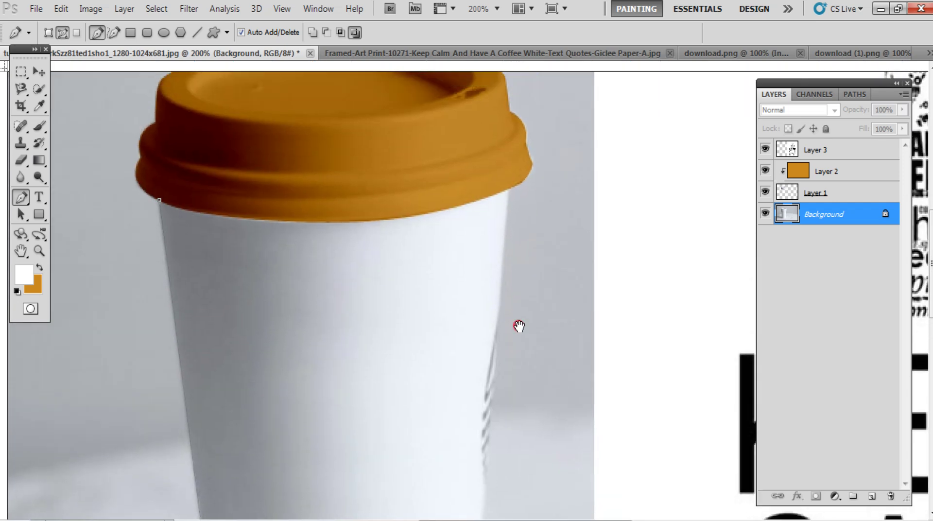
pyautogui.click(506, 201)
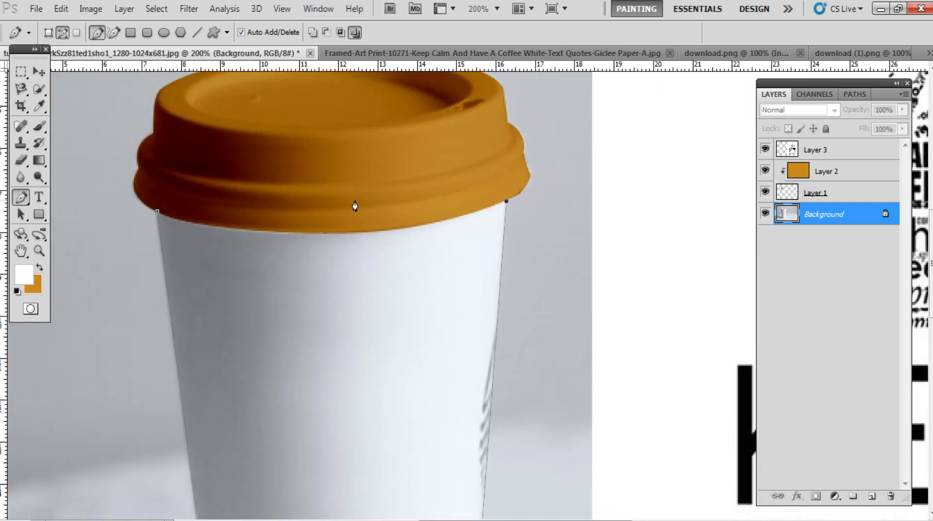
pyautogui.click(157, 212)
# Convert the cup body path to a selection and copy that area of the Background to a new layer
pyautogui.hotkey('ctrl', 'Return')
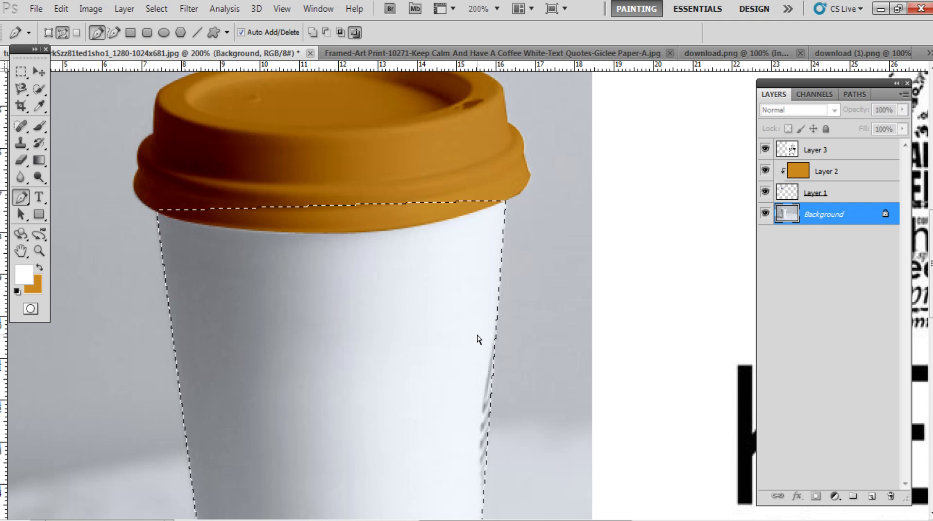
pyautogui.hotkey('ctrl', 'j')
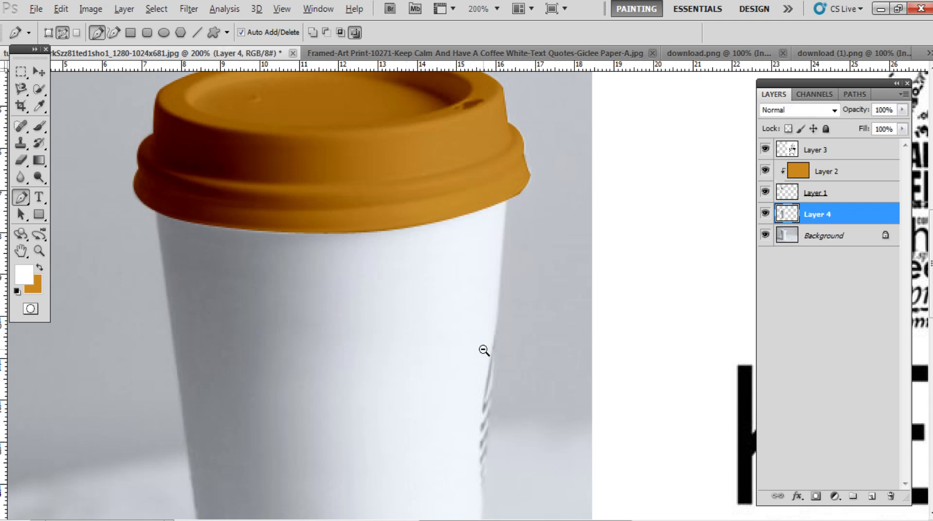
pyautogui.keyDown('alt'); pyautogui.click(484, 350); pyautogui.keyUp('alt')
pyautogui.press('v')
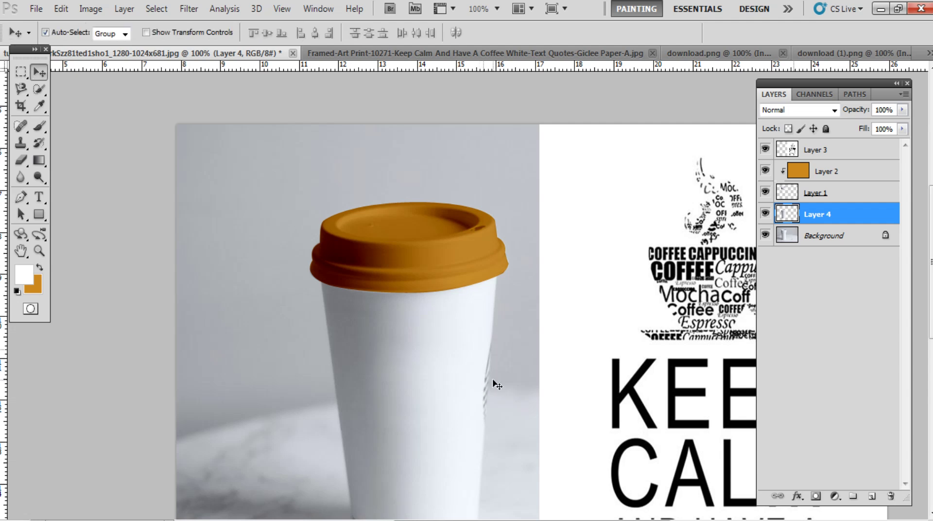
# Load the cup body layer's outline as a selection, brush sampled cup colours over the ridge marks on the right edge, and deselect
pyautogui.keyDown('ctrl'); pyautogui.click(491, 382); pyautogui.keyUp('ctrl')
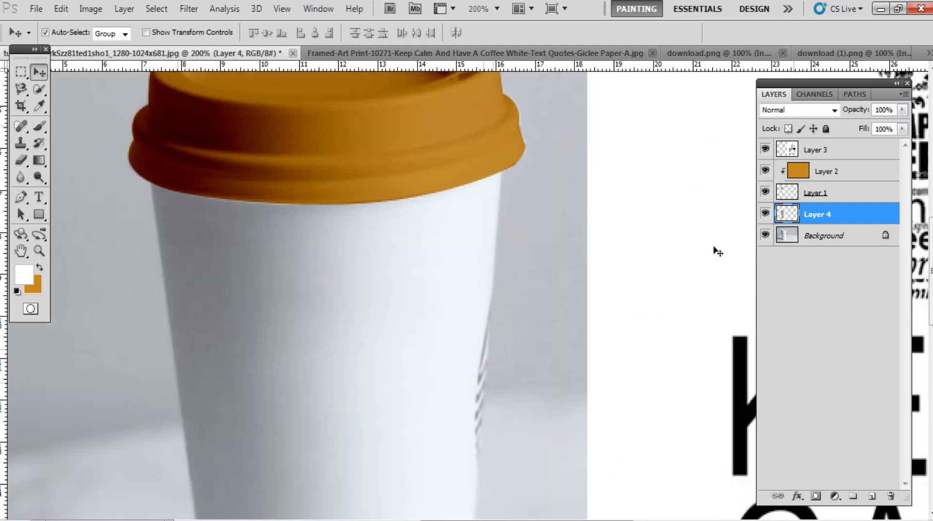
pyautogui.keyDown('ctrl'); pyautogui.click(788, 214); pyautogui.keyUp('ctrl')
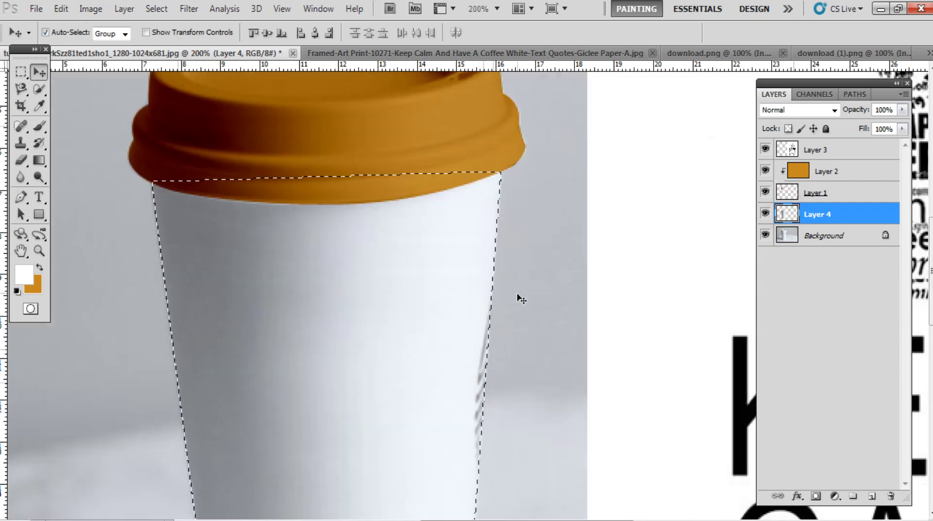
pyautogui.press('b')
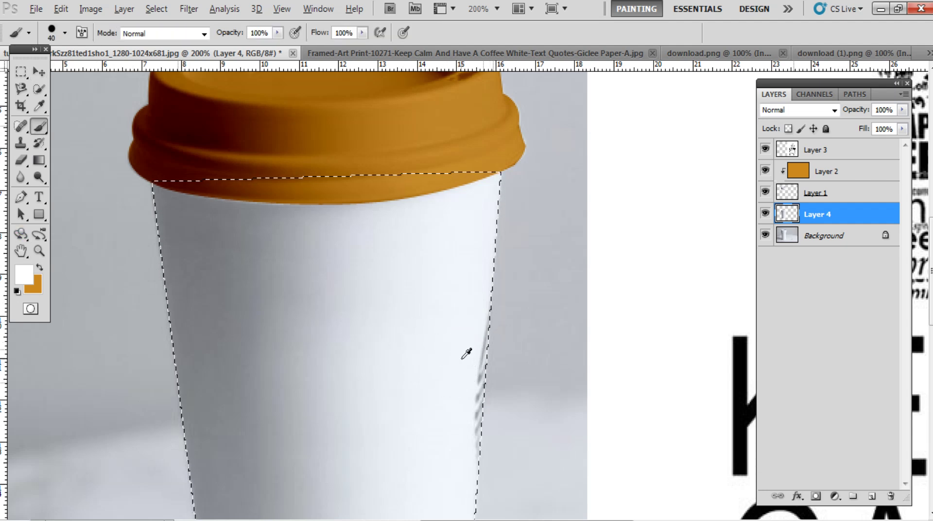
pyautogui.keyDown('alt'); pyautogui.click(472, 355); pyautogui.keyUp('alt')
pyautogui.moveTo(486, 287); pyautogui.dragTo(476, 438)
pyautogui.keyDown('alt'); pyautogui.click(470, 408); pyautogui.keyUp('alt')
pyautogui.keyDown('alt'); pyautogui.click(462, 456); pyautogui.keyUp('alt')
pyautogui.click(477, 454)
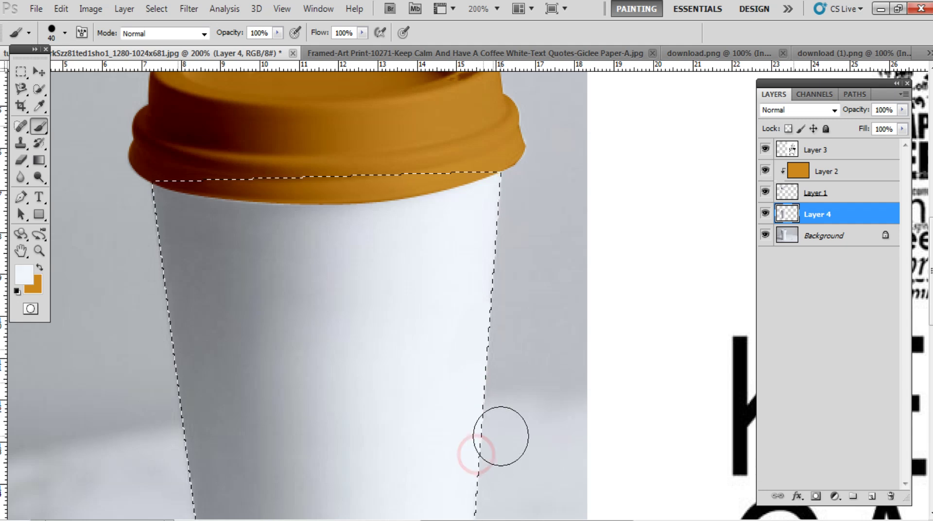
pyautogui.hotkey('ctrl', 'd')
pyautogui.press('v')
# Check the retouched cup body at full view by toggling the visibility of the cup body and artwork layers
pyautogui.keyDown('alt'); pyautogui.click(407, 372); pyautogui.keyUp('alt')
pyautogui.keyDown('alt'); pyautogui.click(407, 371); pyautogui.keyUp('alt')
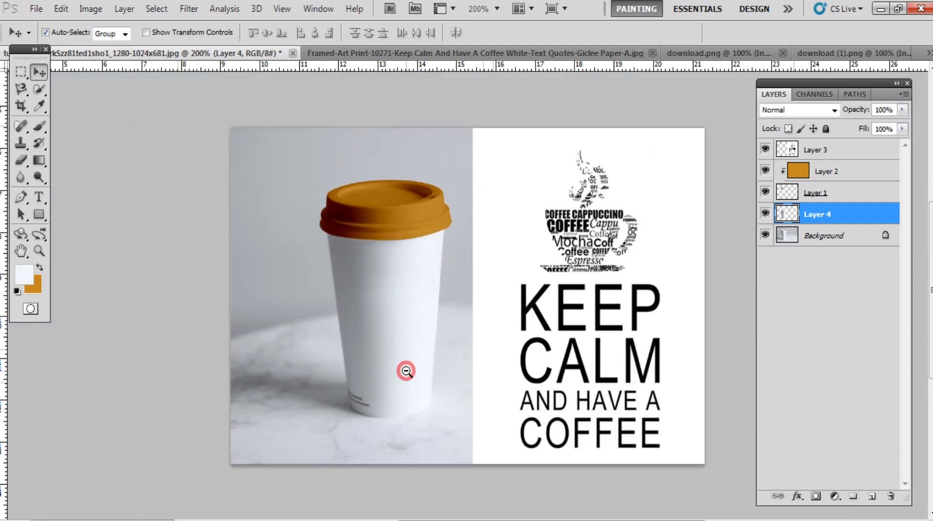
pyautogui.keyDown('alt'); pyautogui.click(409, 369); pyautogui.keyUp('alt')
pyautogui.keyDown('alt'); pyautogui.click(413, 363); pyautogui.keyUp('alt')
pyautogui.click(506, 316)
pyautogui.keyDown('ctrl'); pyautogui.click(437, 288); pyautogui.keyUp('ctrl')
pyautogui.keyDown('ctrl'); pyautogui.click(437, 288); pyautogui.keyUp('ctrl')
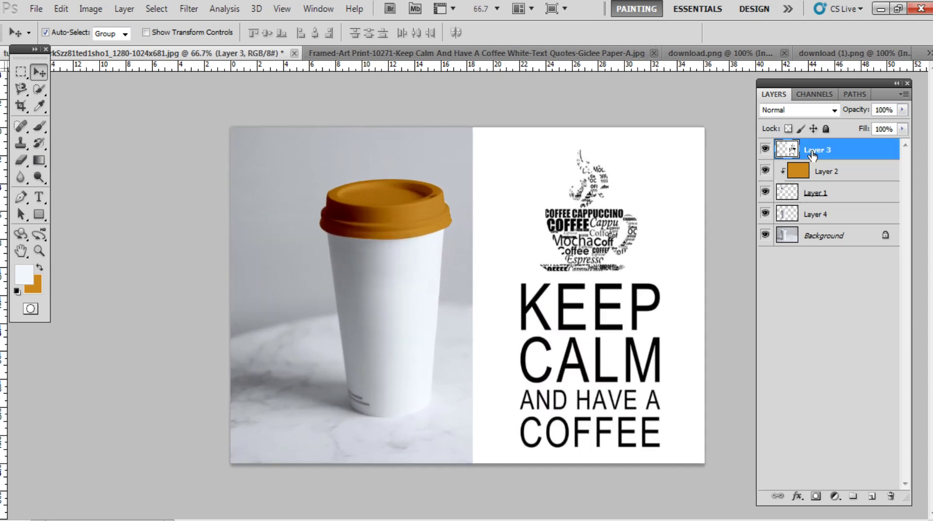
pyautogui.click(818, 214)
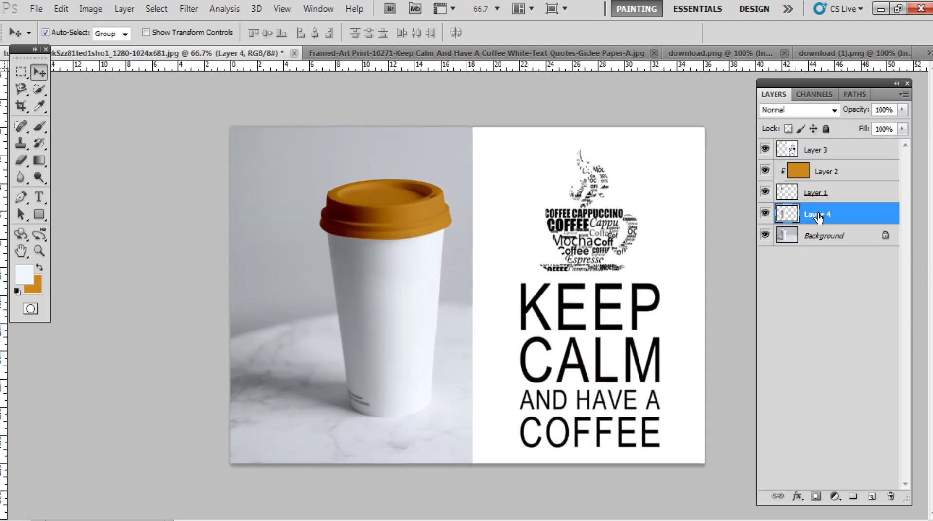
pyautogui.click(764, 214)
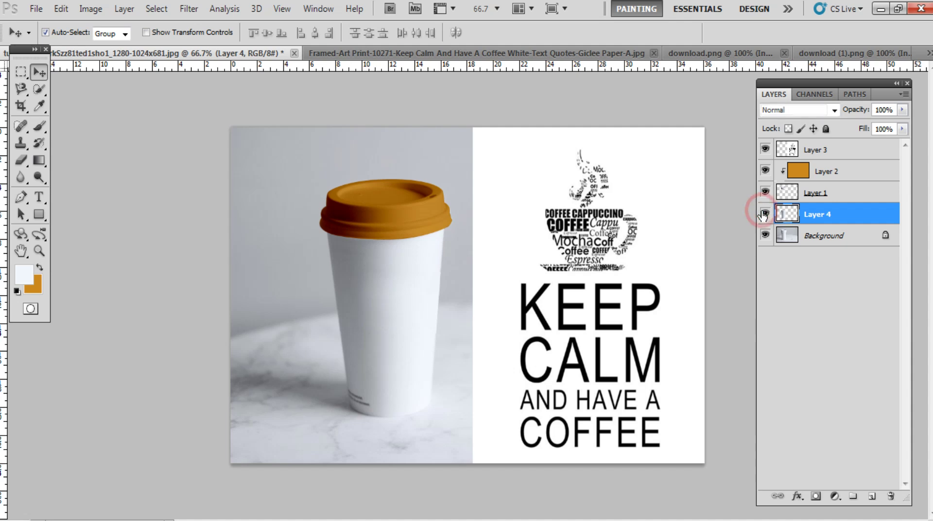
pyautogui.click(765, 213)
pyautogui.click(766, 150)
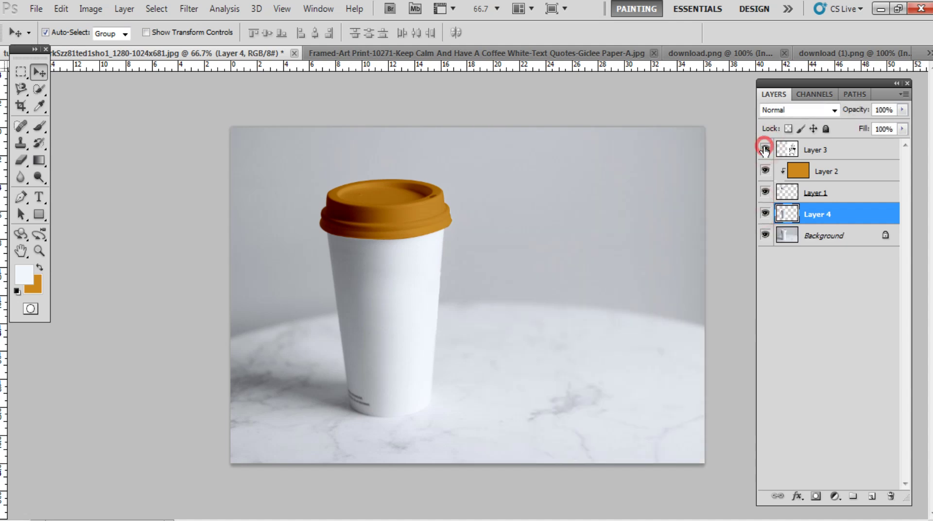
pyautogui.click(766, 150)
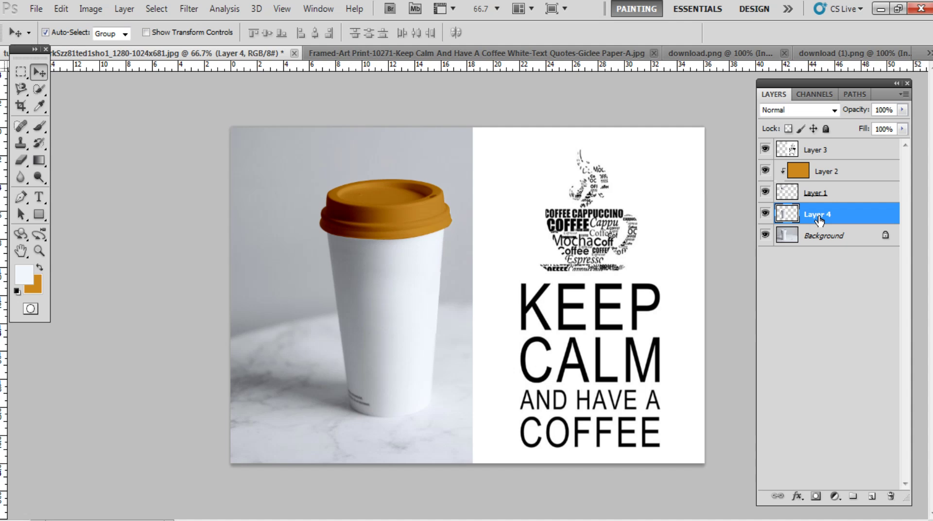
# Load the cup body layer's outline as a selection and choose a soft 40 px brush with 0% hardness
pyautogui.keyDown('ctrl'); pyautogui.click(359, 398); pyautogui.keyUp('ctrl')
pyautogui.keyDown('ctrl'); pyautogui.click(360, 399); pyautogui.keyUp('ctrl')
pyautogui.keyDown('ctrl'); pyautogui.click(340, 390); pyautogui.keyUp('ctrl')
pyautogui.click(784, 214)
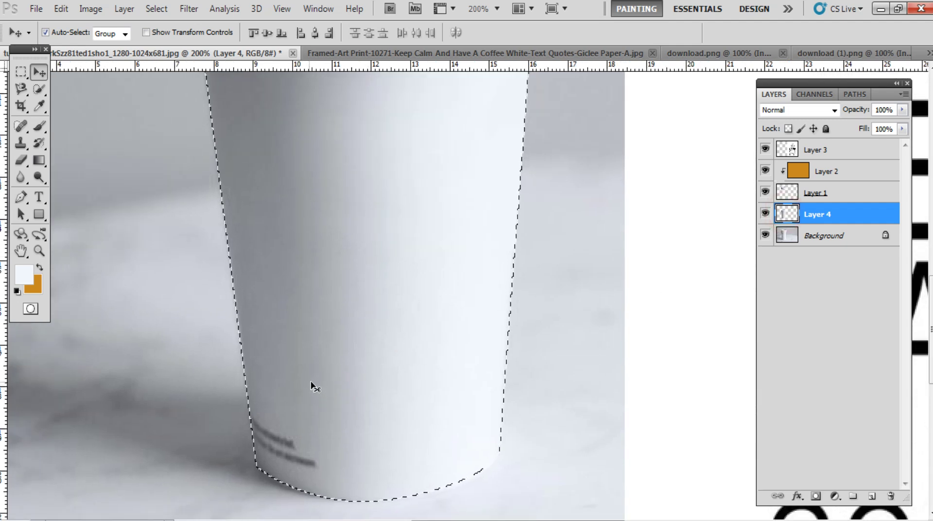
pyautogui.press('b')
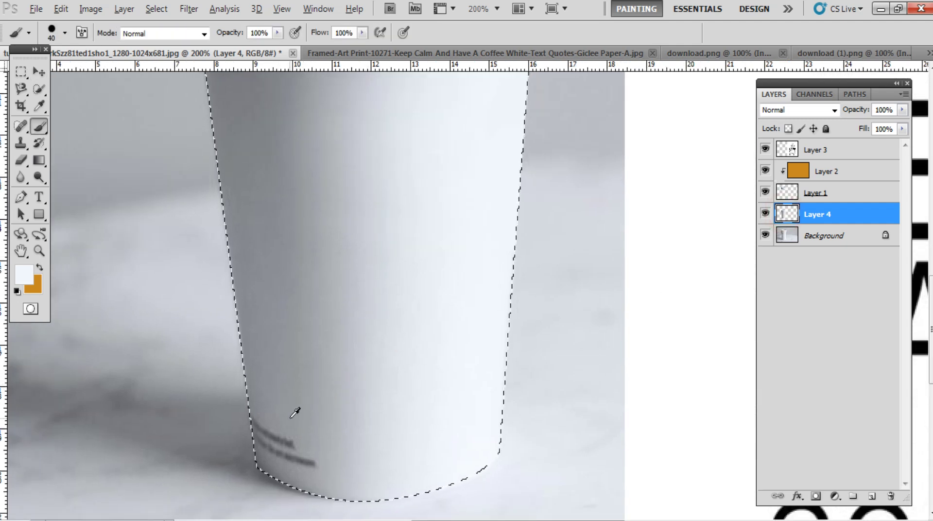
pyautogui.keyDown('alt'); pyautogui.click(307, 439); pyautogui.keyUp('alt')
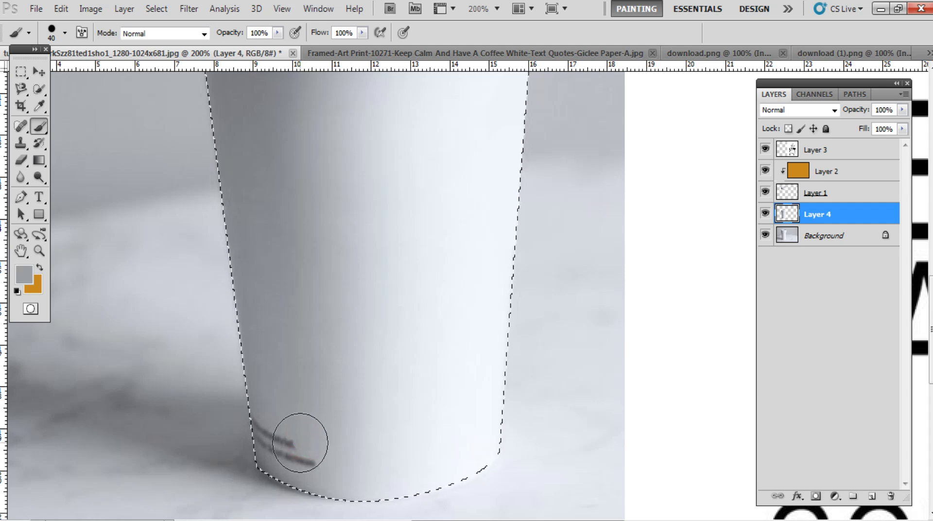
pyautogui.moveTo(285, 442); pyautogui.dragTo(291, 442)
pyautogui.hotkey('ctrl', 'z')
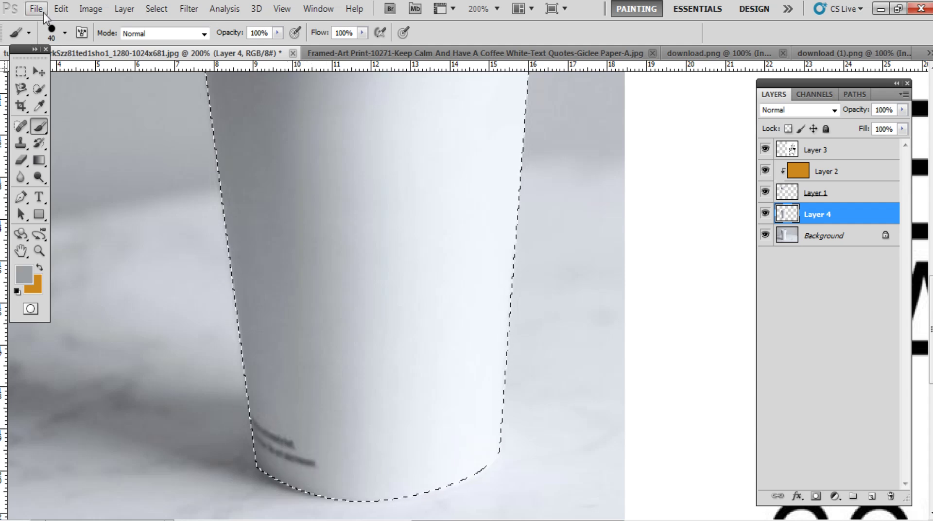
pyautogui.click(65, 33)
pyautogui.click(68, 133)
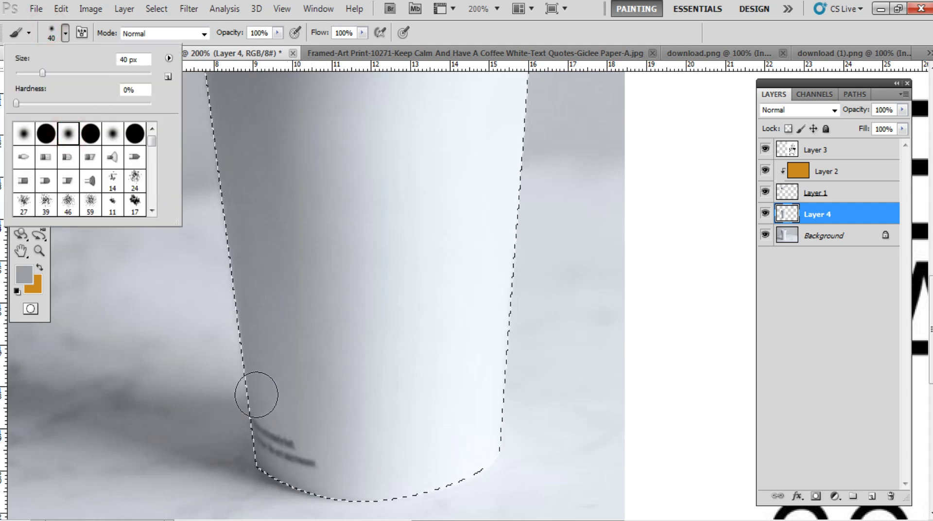
# Paint over the small print at the cup's lower left with grey tones sampled from the surrounding cup surface
pyautogui.keyDown('alt'); pyautogui.click(257, 414); pyautogui.keyUp('alt')
pyautogui.moveTo(259, 434); pyautogui.dragTo(291, 443)
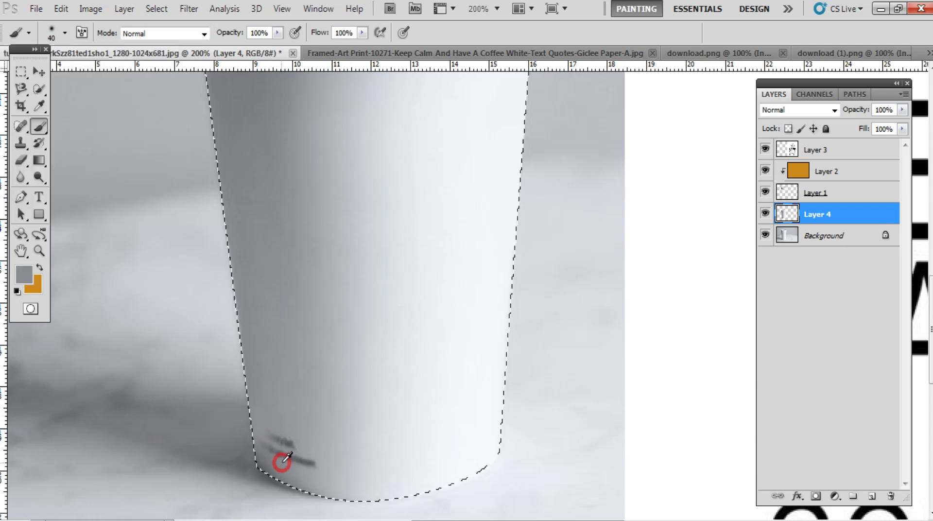
pyautogui.keyDown('alt'); pyautogui.click(309, 451); pyautogui.keyUp('alt')
pyautogui.keyDown('alt'); pyautogui.click(301, 432); pyautogui.keyUp('alt')
pyautogui.click(280, 438)
pyautogui.keyDown('alt'); pyautogui.click(310, 436); pyautogui.keyUp('alt')
pyautogui.click(309, 461)
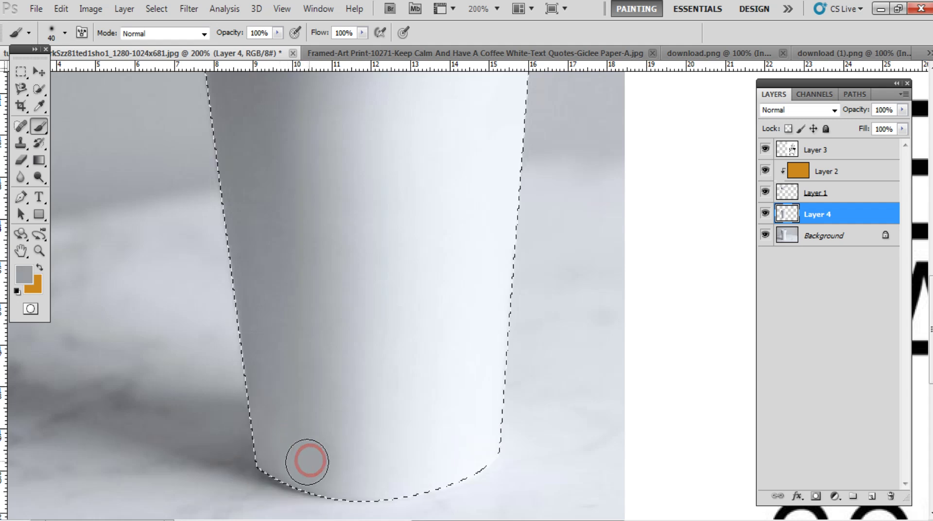
# Clone smooth cup surface over the uneven patch at the cup's lower left using a 45 px Clone Stamp, and deselect
pyautogui.moveTo(20, 146); pyautogui.dragTo(68, 139)
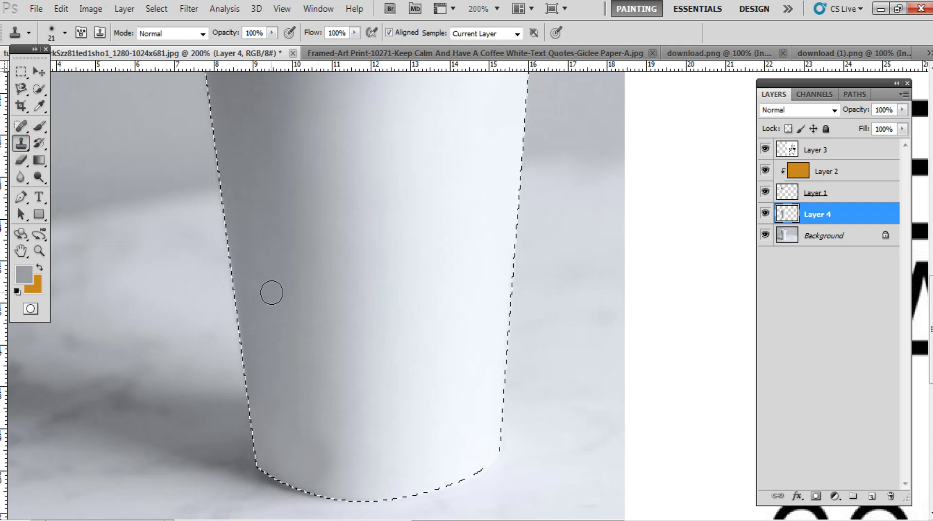
pyautogui.press(']')
pyautogui.press(']')
pyautogui.press(']')
pyautogui.keyDown('alt'); pyautogui.click(304, 374); pyautogui.keyUp('alt')
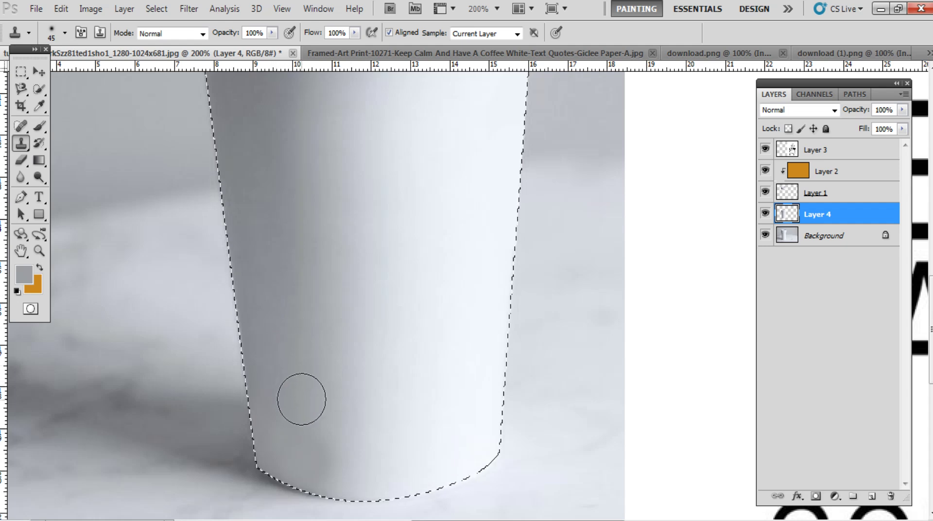
pyautogui.moveTo(305, 437)
pyautogui.mouseDown()
pyautogui.moveTo(306, 470)
pyautogui.moveTo(319, 461)
pyautogui.moveTo(266, 432)
pyautogui.mouseUp()
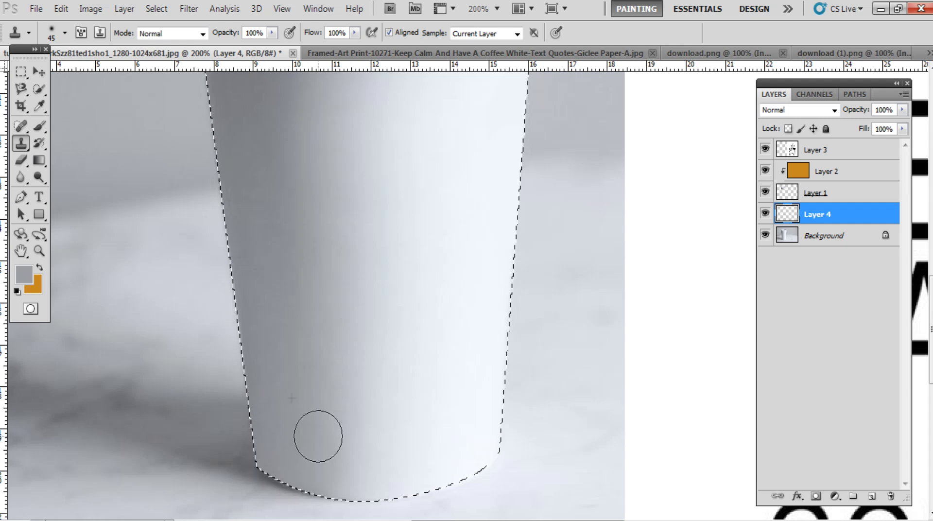
pyautogui.hotkey('ctrl', 'd')
pyautogui.press('v')
pyautogui.keyDown('alt'); pyautogui.click(396, 359); pyautogui.keyUp('alt')
pyautogui.keyDown('alt'); pyautogui.click(399, 360); pyautogui.keyUp('alt')
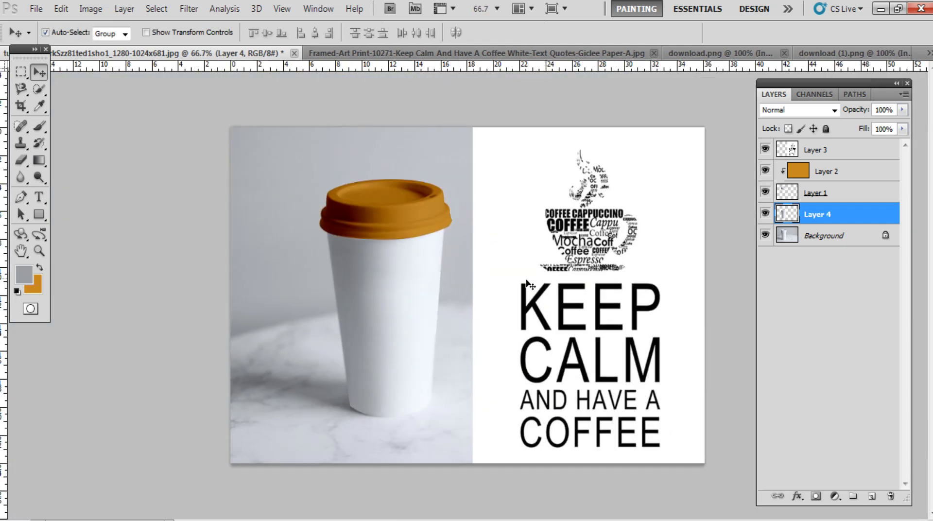
# Add a new layer above Layer 4, fill it with the orange background colour, and clip it to the cup body
pyautogui.click(872, 495)
pyautogui.click(872, 495)
pyautogui.hotkey('ctrl', 'z')
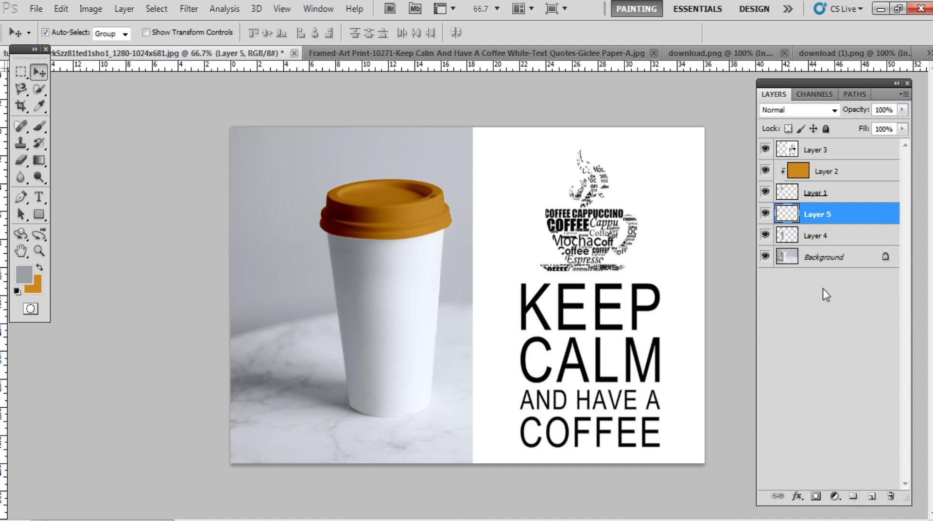
pyautogui.hotkey('ctrl', 'BackSpace')
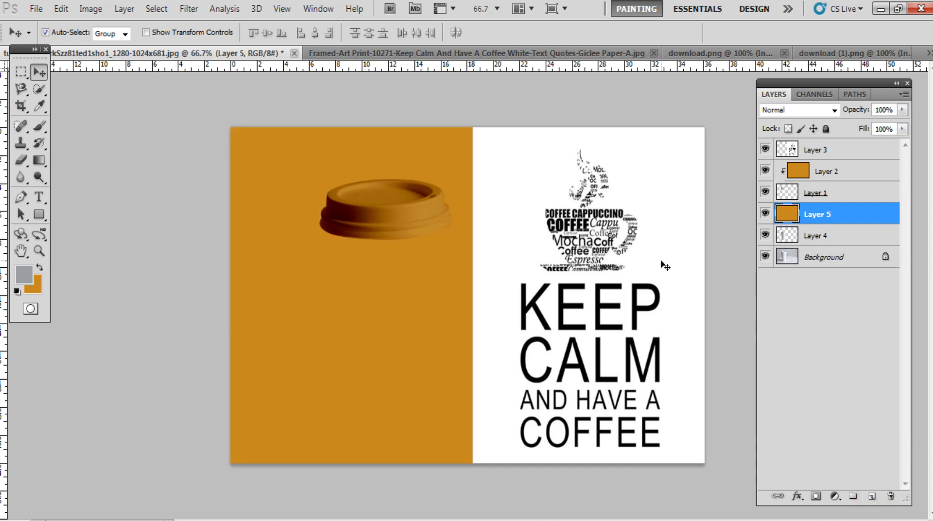
pyautogui.click(332, 299)
pyautogui.rightClick(829, 219)
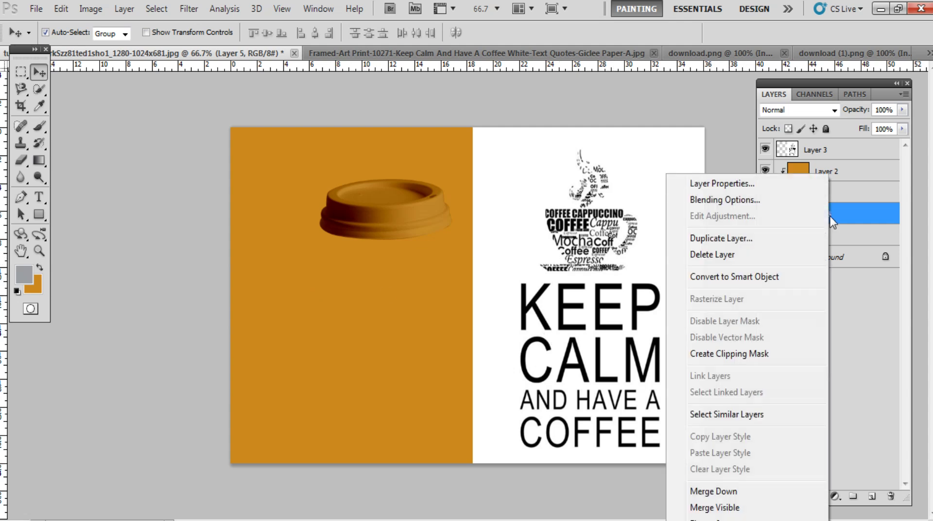
pyautogui.click(739, 355)
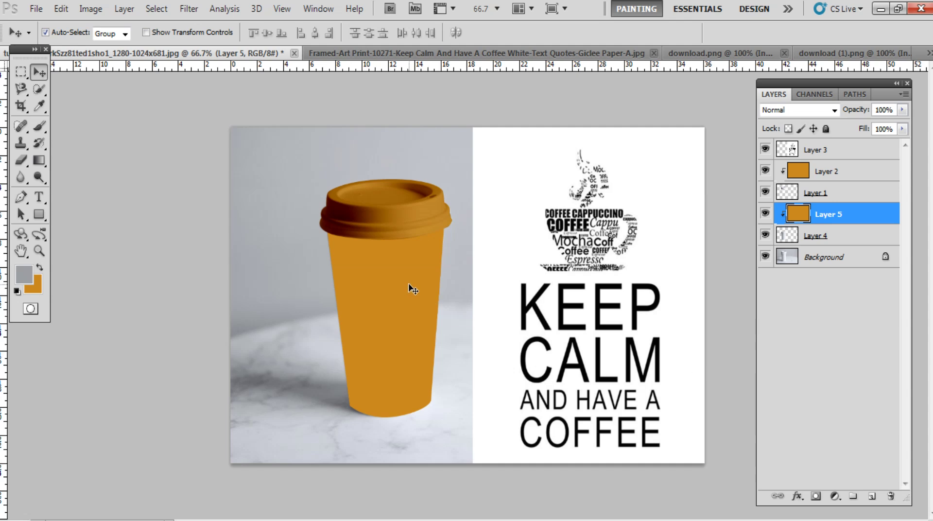
# Try different blend modes on the cup's orange fill layer, from Color Burn through to Saturation, and dismiss the low-battery warning
pyautogui.click(797, 111)
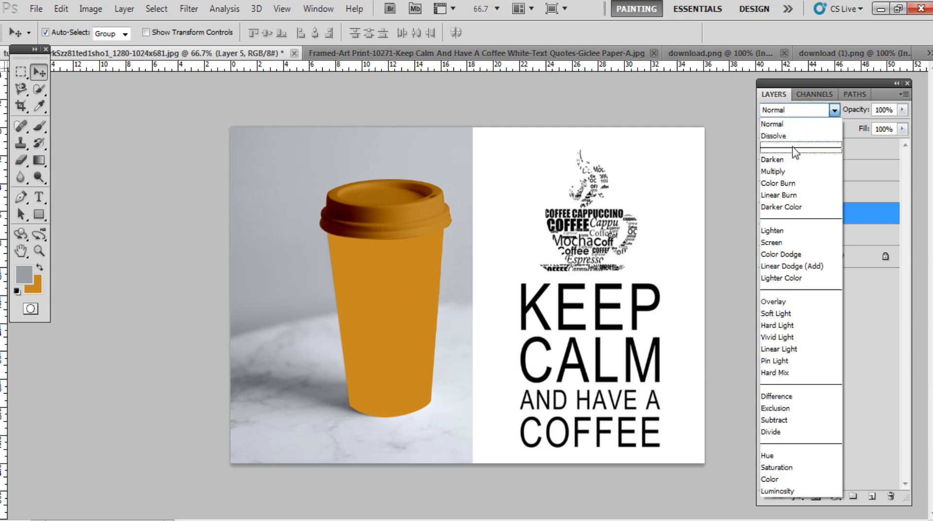
pyautogui.click(792, 184)
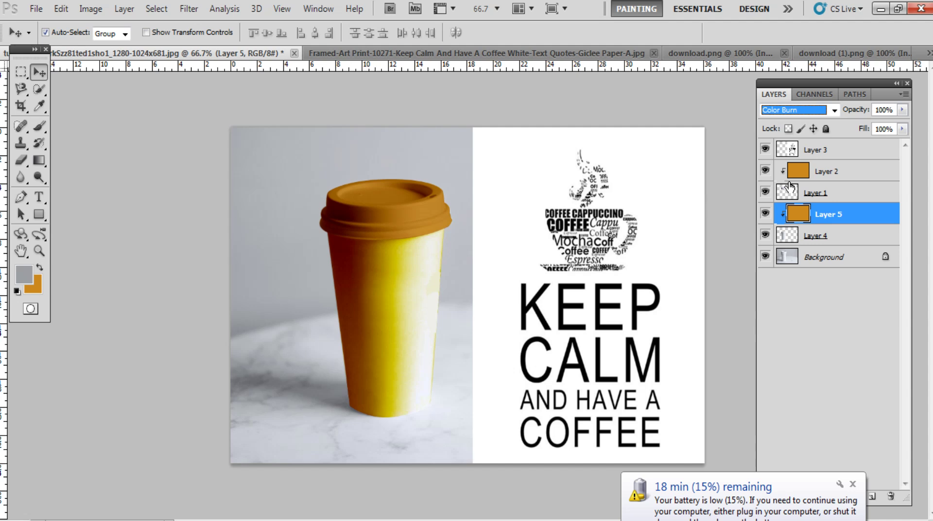
pyautogui.press('Up')
pyautogui.press('Up')
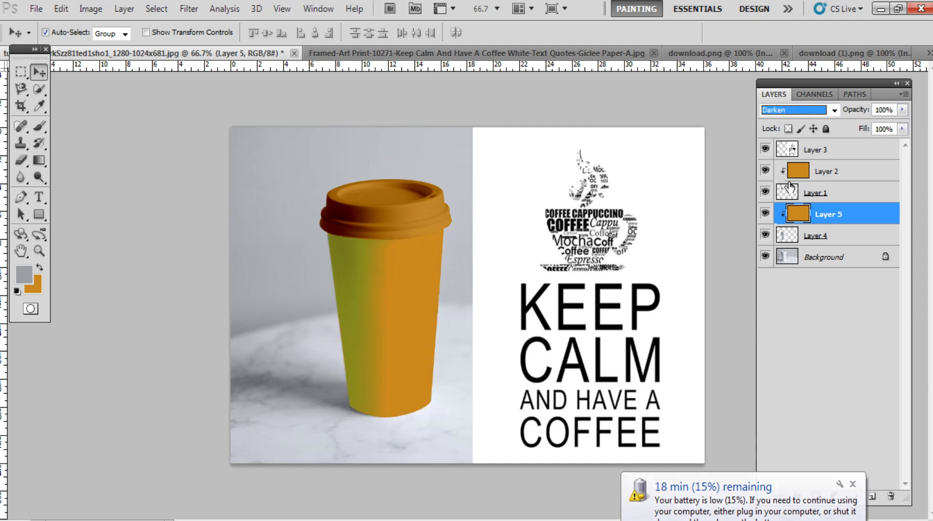
pyautogui.press('Down')
pyautogui.press('Down')
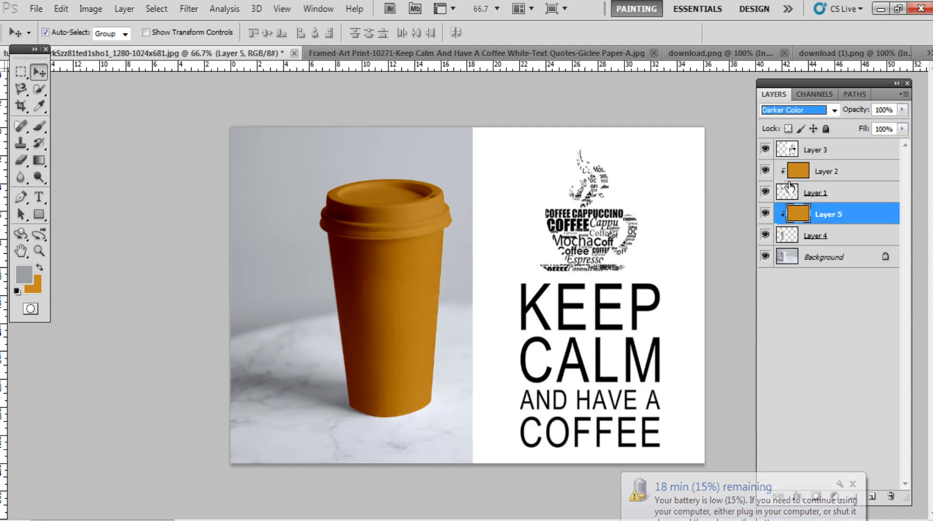
pyautogui.press('Down')
pyautogui.press('Down')
pyautogui.press('Down')
pyautogui.press('Down')
pyautogui.press('Down')
pyautogui.press('Down')
pyautogui.press('Down')
pyautogui.press('Down')
pyautogui.press('Down')
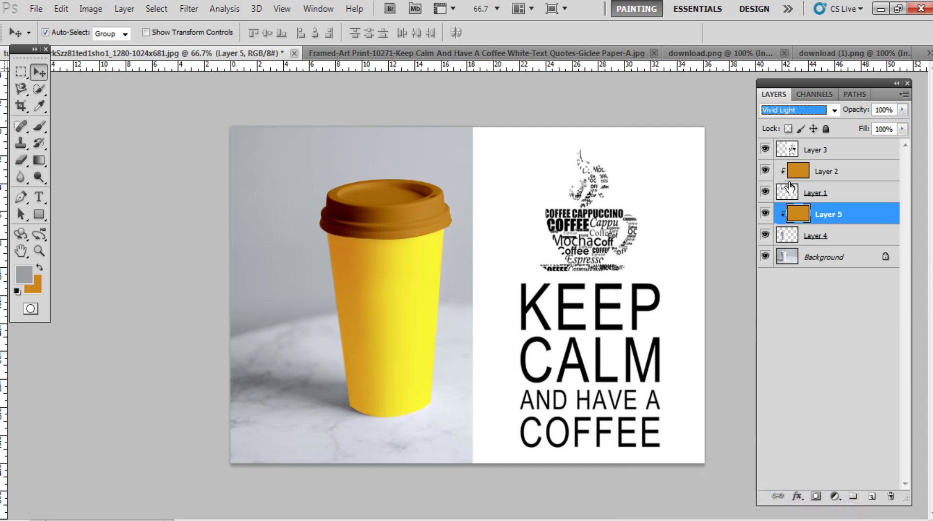
pyautogui.press('Down')
pyautogui.press('Down')
pyautogui.press('Down')
pyautogui.press('Down')
pyautogui.press('Down')
pyautogui.press('Down')
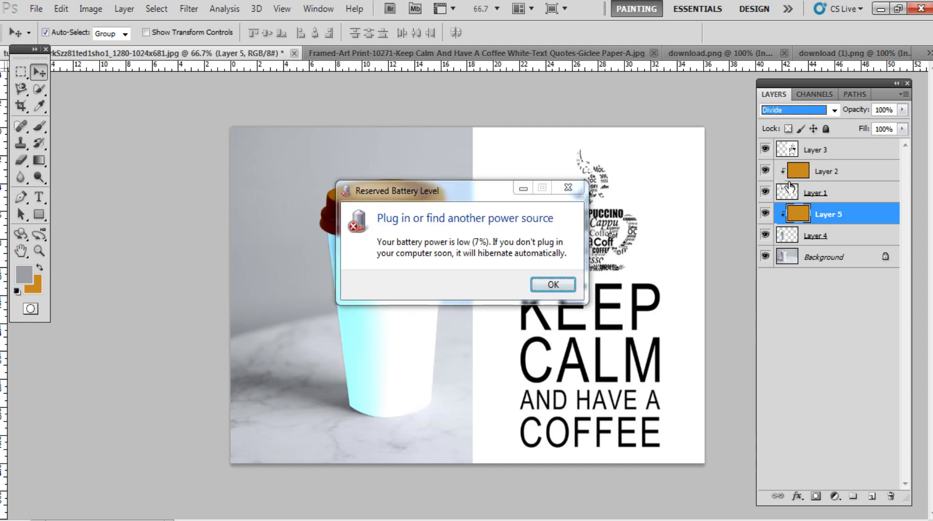
pyautogui.press('Down')
pyautogui.press('Down')
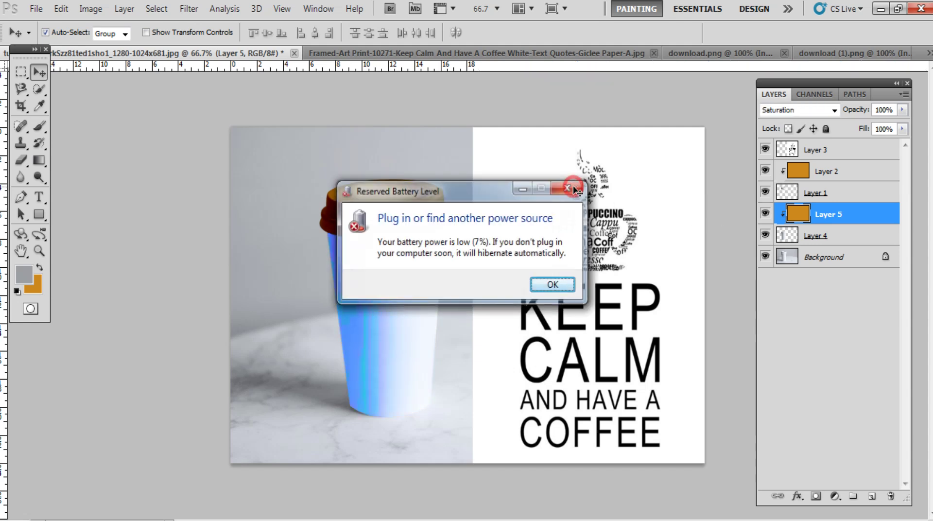
pyautogui.click(568, 189)
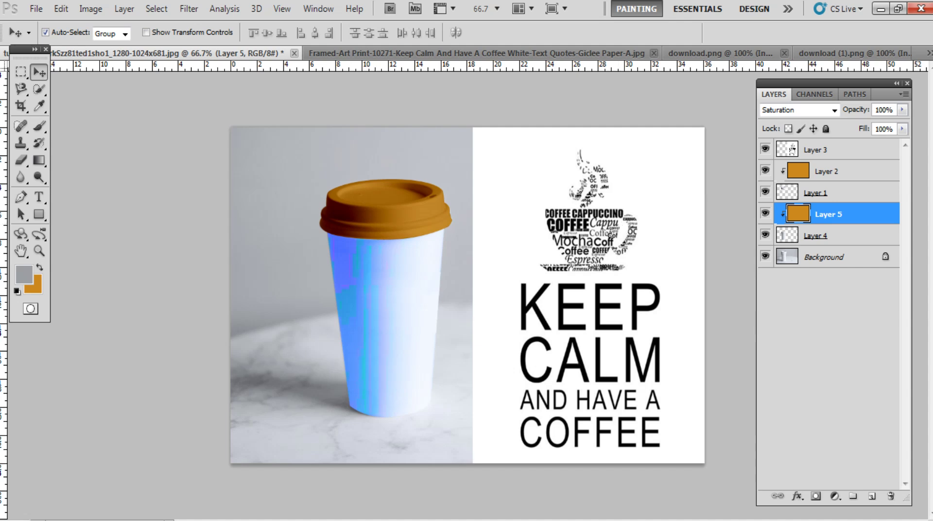
pyautogui.click(358, 520)
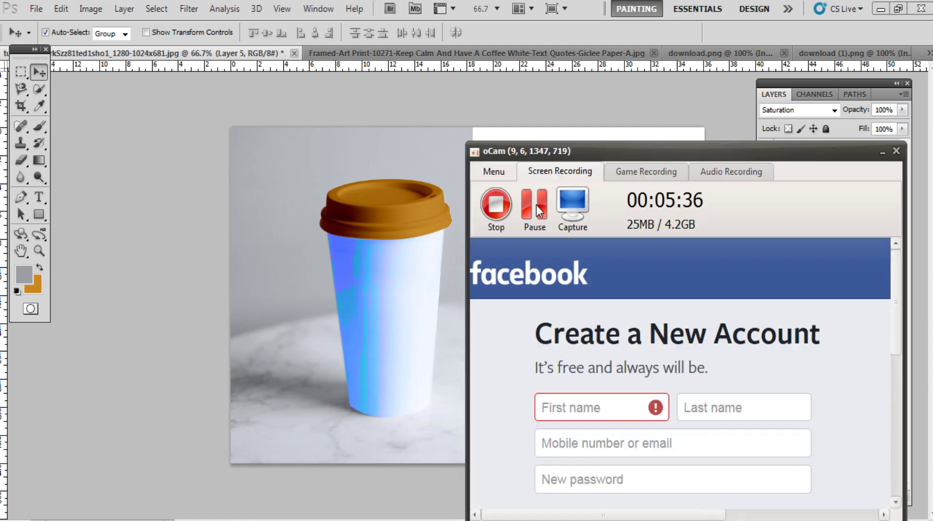
pyautogui.click(122, 259)
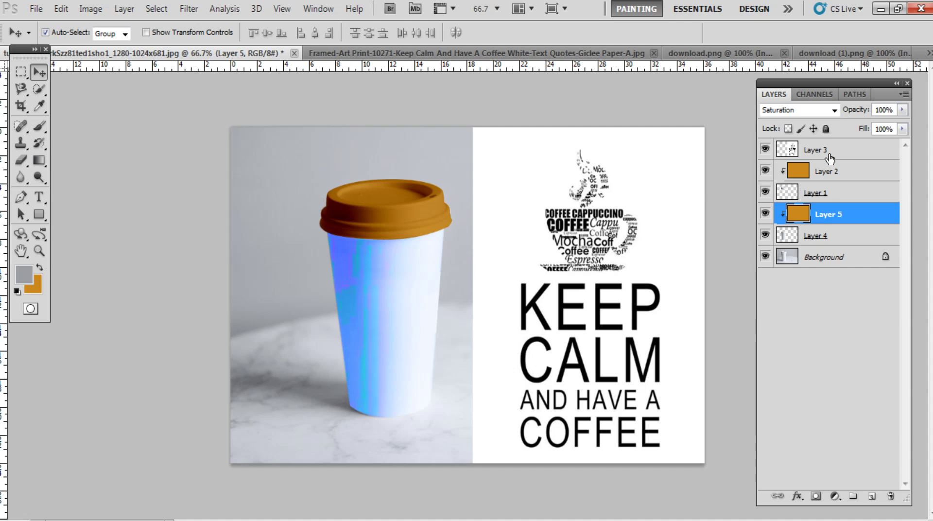
# Set the cup's orange fill layer to Multiply blend mode and 93% opacity
pyautogui.click(793, 111)
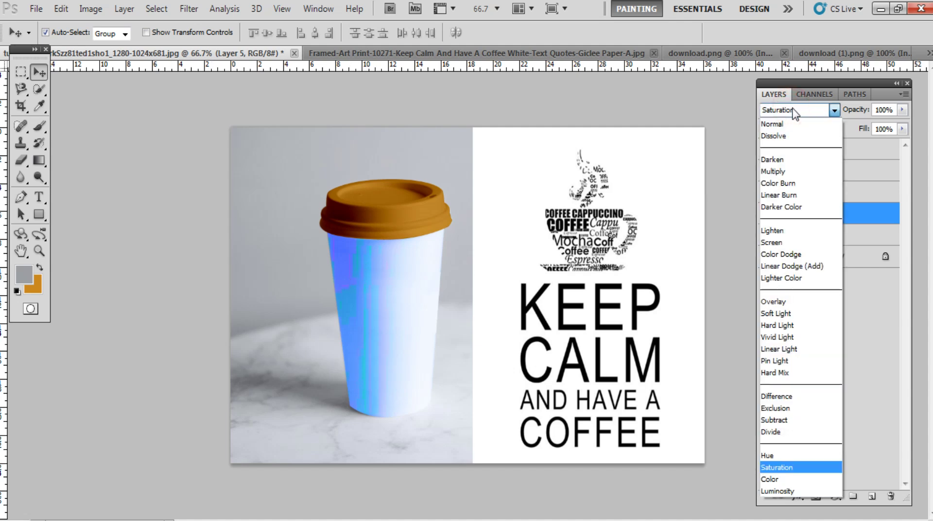
pyautogui.click(789, 171)
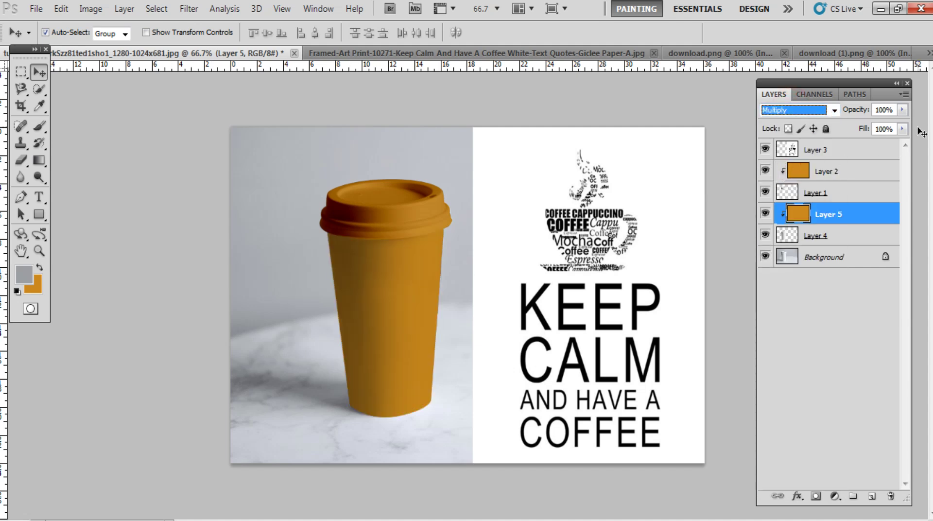
pyautogui.click(902, 109)
pyautogui.moveTo(888, 124)
pyautogui.mouseDown()
pyautogui.moveTo(877, 136)
pyautogui.moveTo(901, 129)
pyautogui.mouseUp()
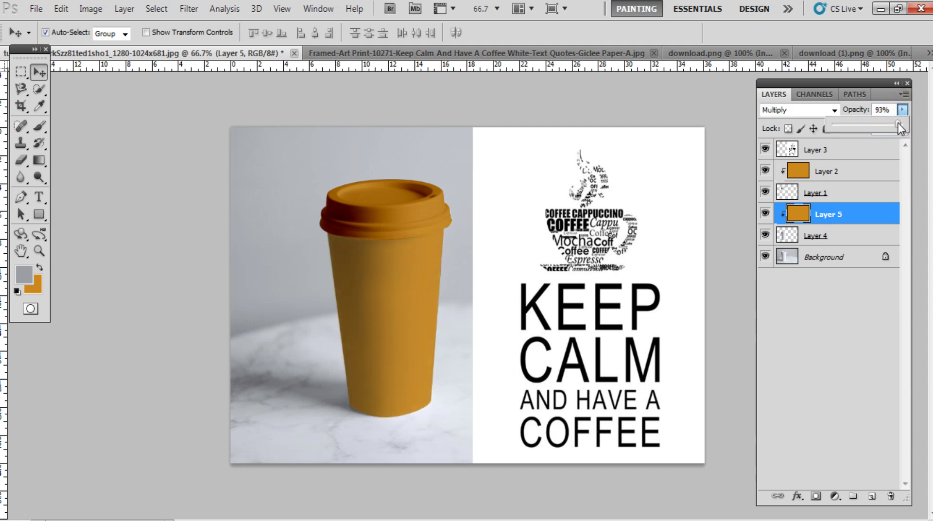
pyautogui.click(415, 282)
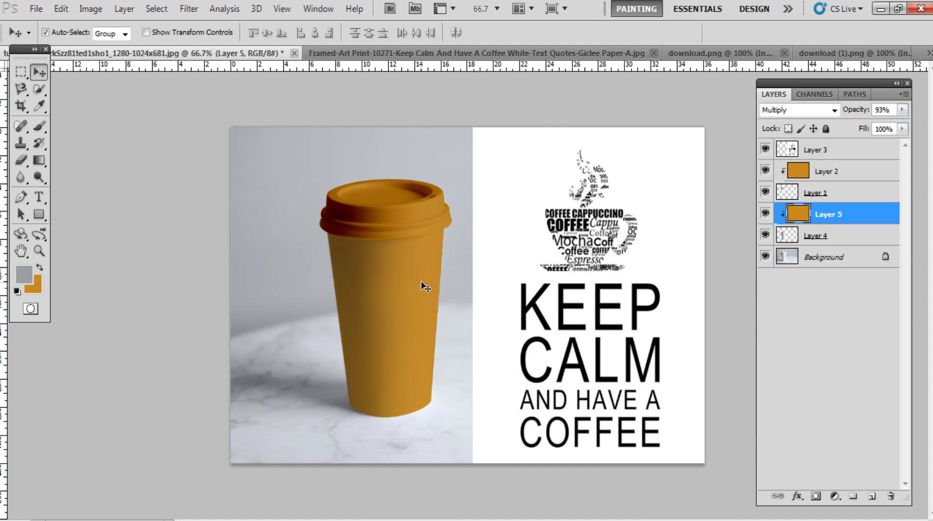
# Recolour the cup body's fill layer dark red by lowering its hue and lightness with Hue/Saturation
pyautogui.hotkey('ctrl', 'u')
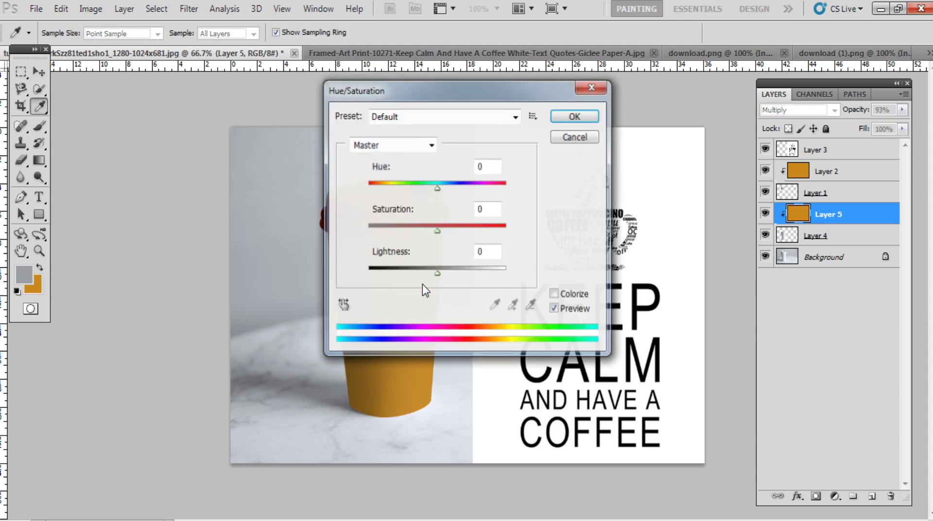
pyautogui.moveTo(450, 89); pyautogui.dragTo(606, 118)
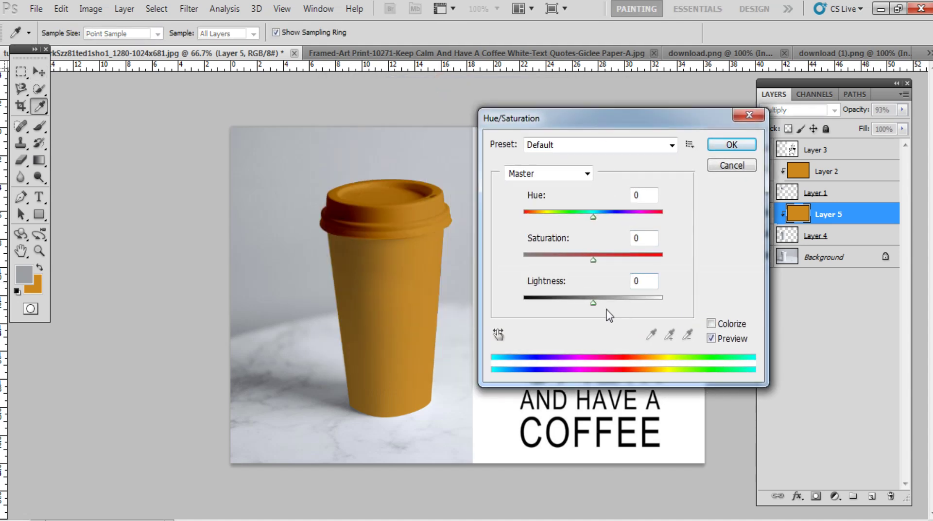
pyautogui.moveTo(594, 217); pyautogui.dragTo(572, 221)
pyautogui.moveTo(593, 302); pyautogui.dragTo(569, 310)
pyautogui.click(717, 146)
# Darken the lid's orange fill layer using Hue/Saturation with hue -3 and lightness -11
pyautogui.click(420, 214)
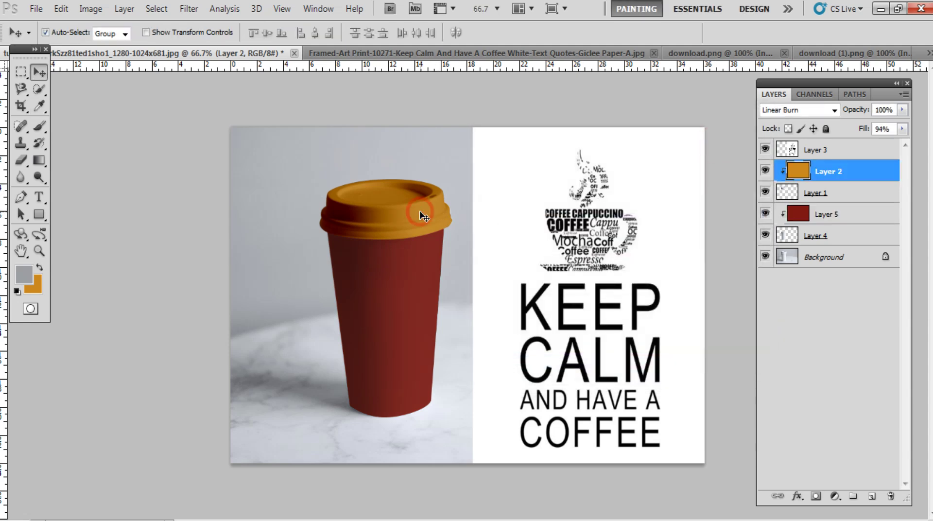
pyautogui.hotkey('ctrl', 'u')
pyautogui.moveTo(593, 214)
pyautogui.mouseDown()
pyautogui.moveTo(599, 219)
pyautogui.moveTo(548, 225)
pyautogui.moveTo(591, 217)
pyautogui.mouseUp()
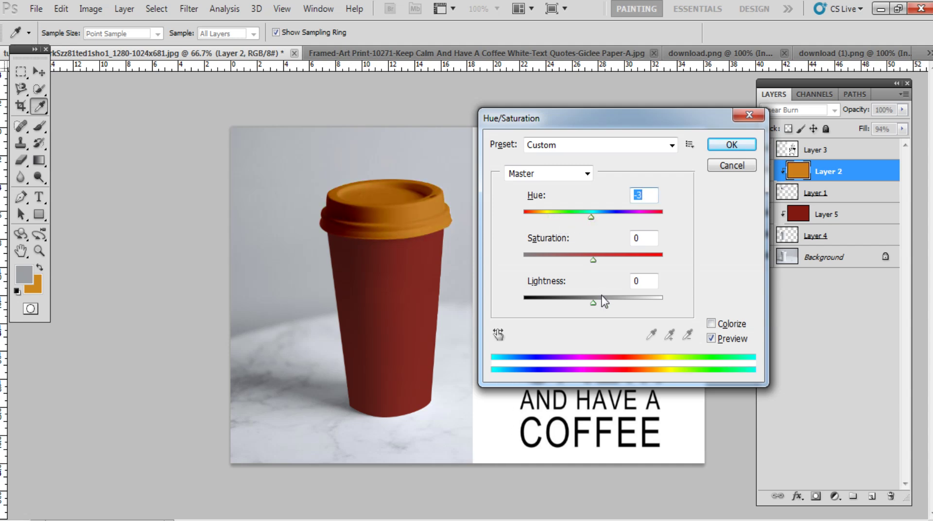
pyautogui.moveTo(593, 302); pyautogui.dragTo(586, 305)
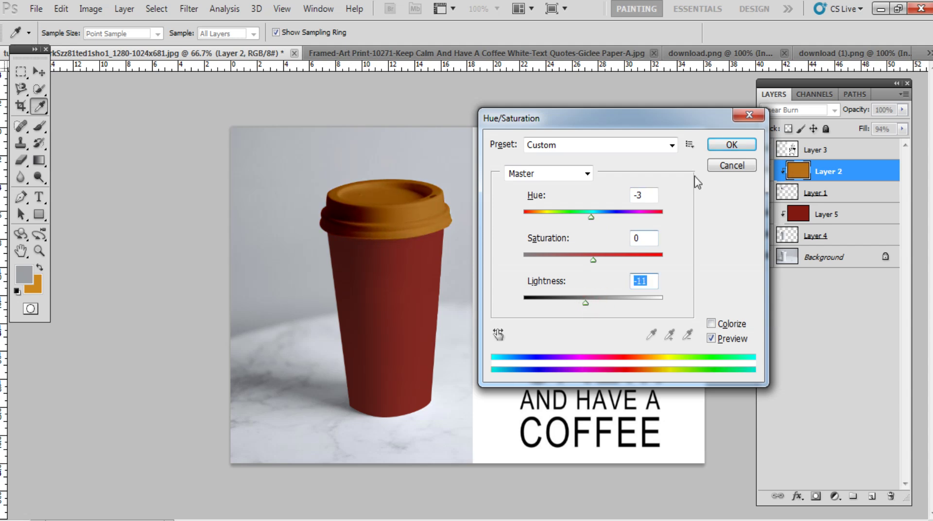
pyautogui.click(733, 145)
# Scale the Keep Calm artwork to about 51.3% with Free Transform and place it over the cup body
pyautogui.press('v')
pyautogui.moveTo(630, 274); pyautogui.dragTo(628, 302)
pyautogui.hotkey('ctrl', 't')
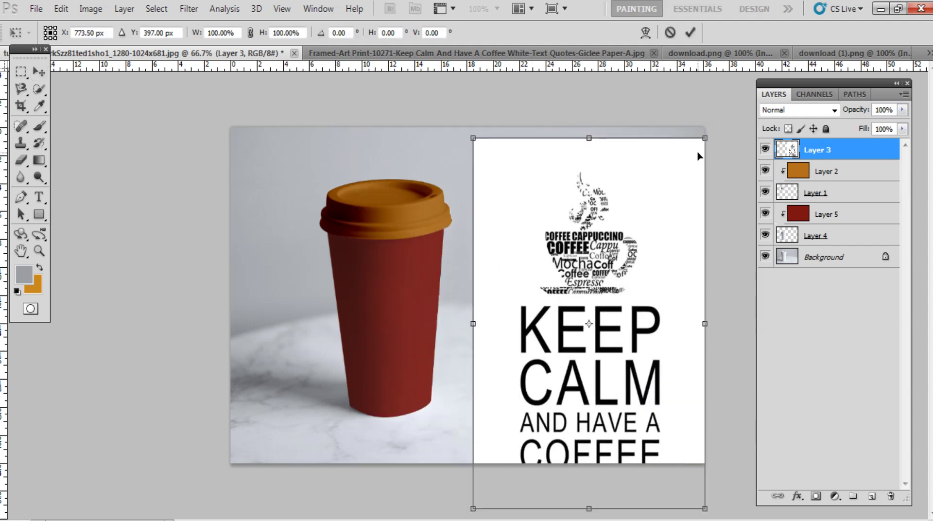
pyautogui.moveTo(700, 140); pyautogui.dragTo(641, 240)
pyautogui.moveTo(615, 281); pyautogui.dragTo(449, 272)
pyautogui.moveTo(468, 495); pyautogui.dragTo(421, 392)
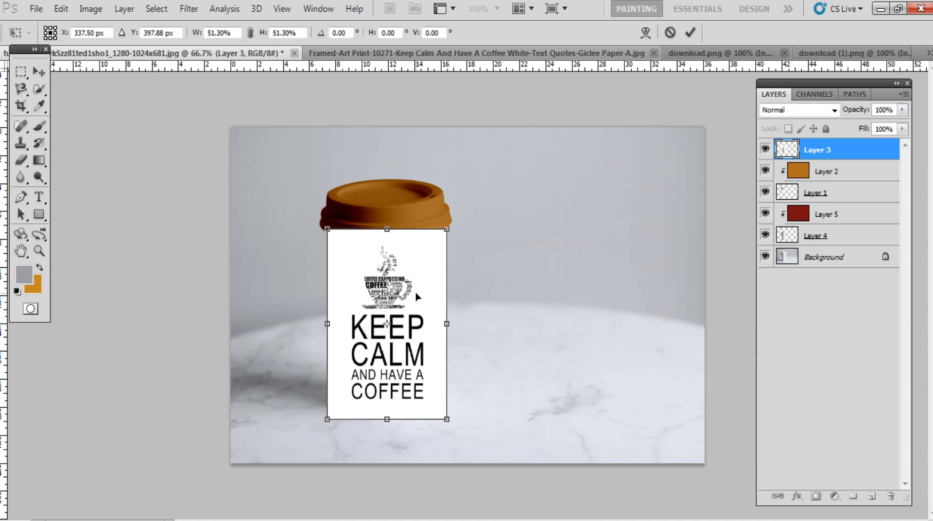
# Warp the Keep Calm artwork, pulling its two bottom corners inward to follow the cup's taper
pyautogui.rightClick(364, 263)
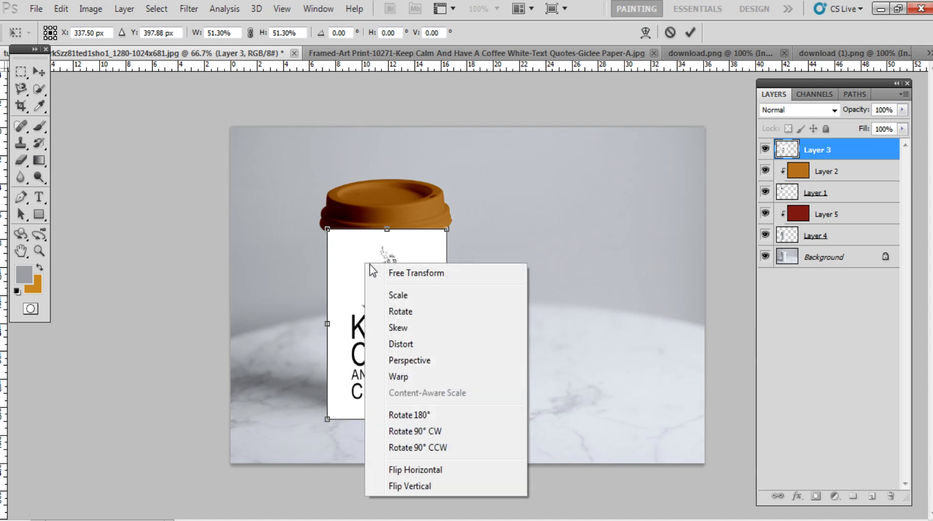
pyautogui.click(410, 378)
pyautogui.hotkey('ctrl', '+')
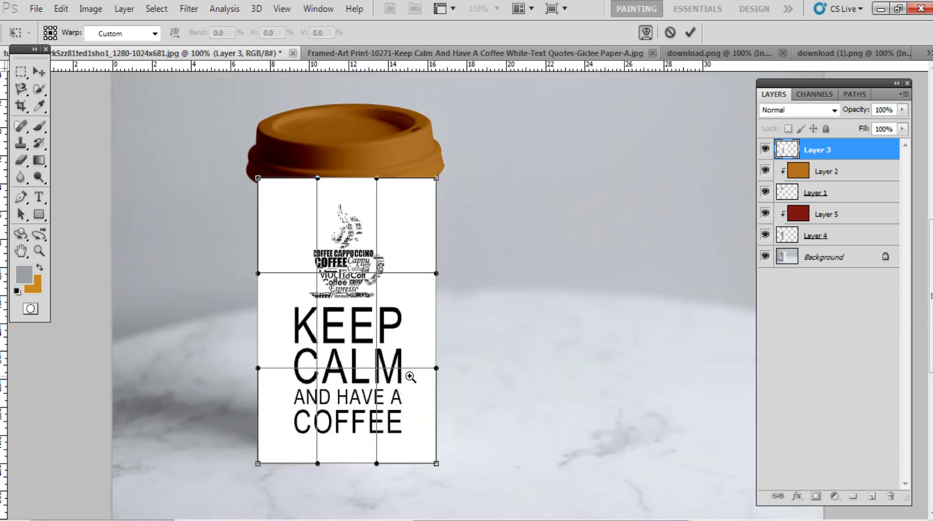
pyautogui.moveTo(258, 464); pyautogui.dragTo(292, 442)
pyautogui.moveTo(436, 463); pyautogui.dragTo(393, 421)
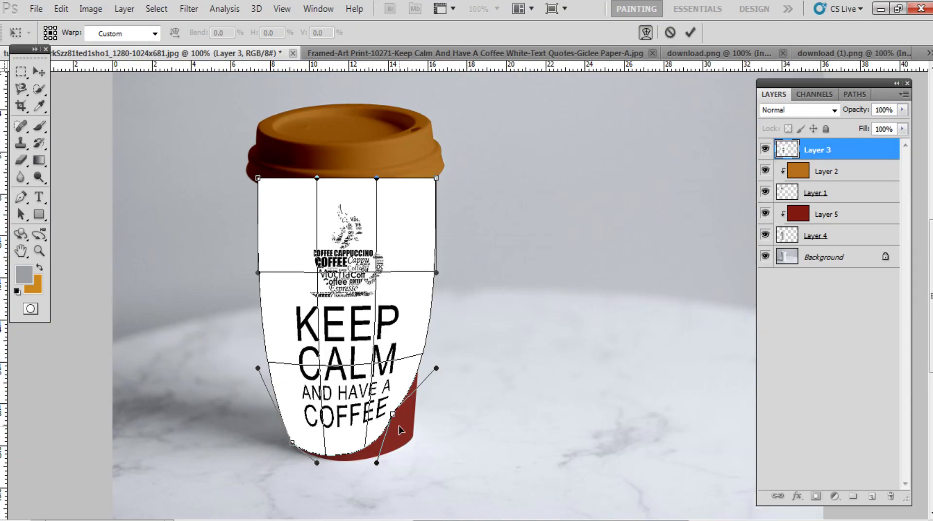
# Refine the artwork's warp so its bottom corners and curved bottom edge match the cup base and its top corners meet the lid
pyautogui.click(392, 414)
pyautogui.moveTo(393, 414); pyautogui.dragTo(413, 440)
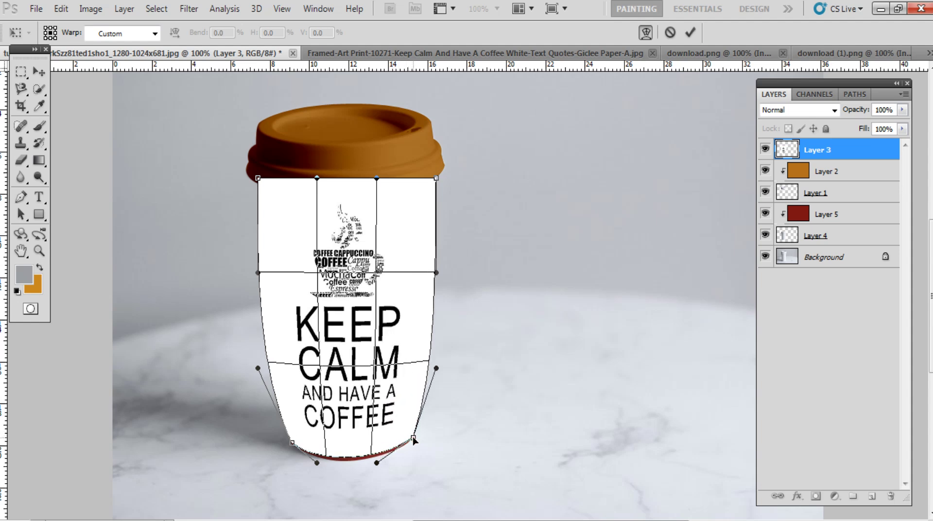
pyautogui.moveTo(354, 448); pyautogui.dragTo(357, 456)
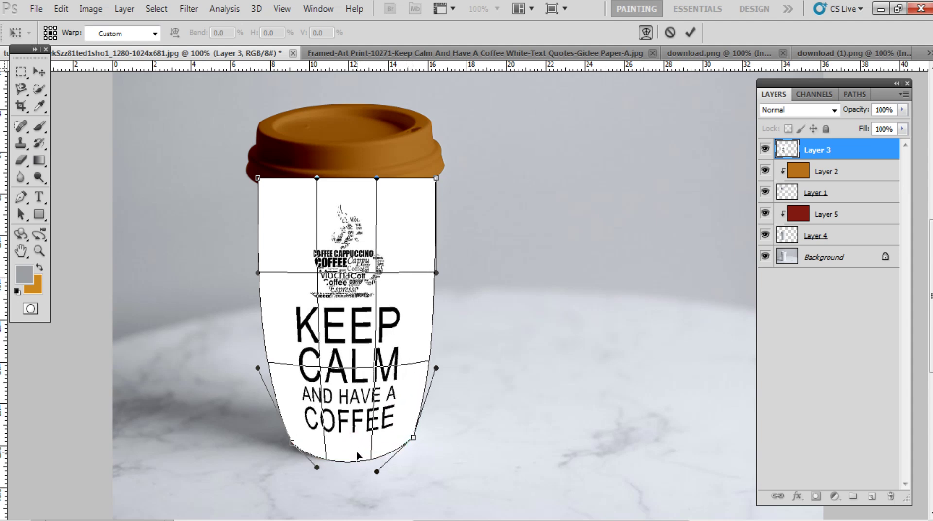
pyautogui.moveTo(259, 179)
pyautogui.mouseDown()
pyautogui.moveTo(263, 198)
pyautogui.moveTo(258, 177)
pyautogui.mouseUp()
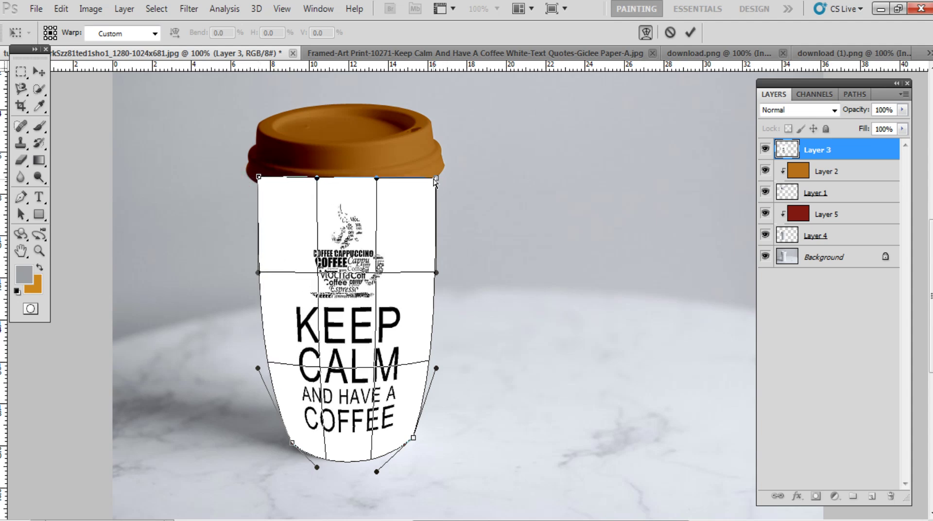
pyautogui.moveTo(436, 178)
pyautogui.mouseDown()
pyautogui.moveTo(427, 194)
pyautogui.moveTo(432, 175)
pyautogui.mouseUp()
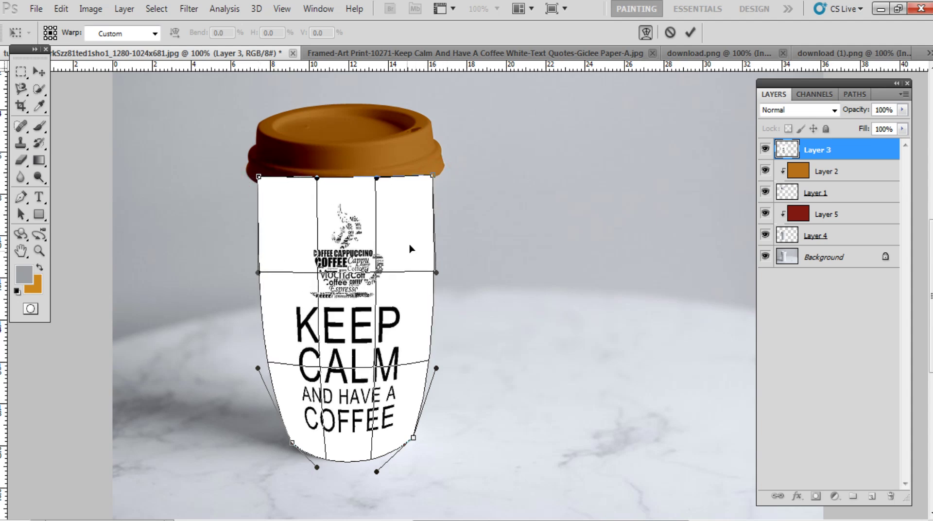
# Pull both sides of the Keep Calm artwork's warp inward to follow the cup's straight taper, and apply the warp
pyautogui.moveTo(277, 313); pyautogui.dragTo(289, 309)
pyautogui.moveTo(281, 222); pyautogui.dragTo(277, 223)
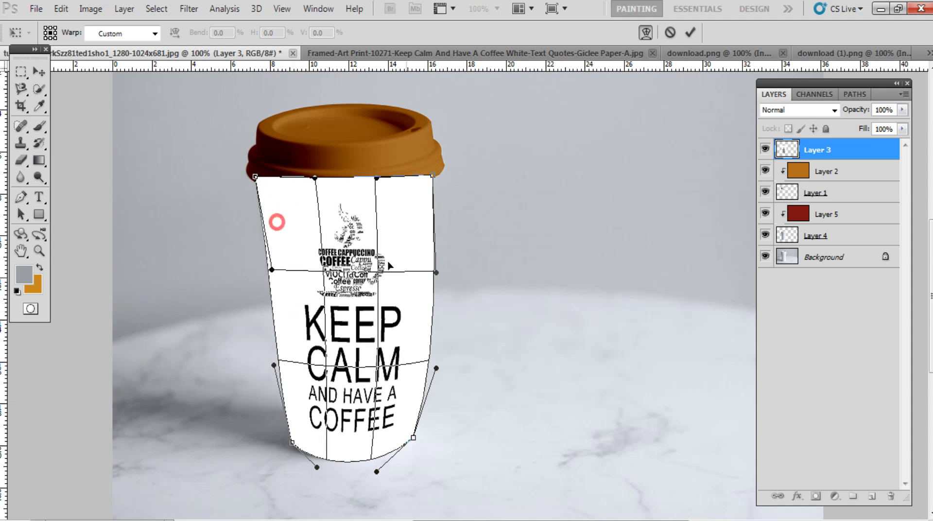
pyautogui.moveTo(417, 292); pyautogui.dragTo(408, 364)
pyautogui.moveTo(400, 276); pyautogui.dragTo(405, 276)
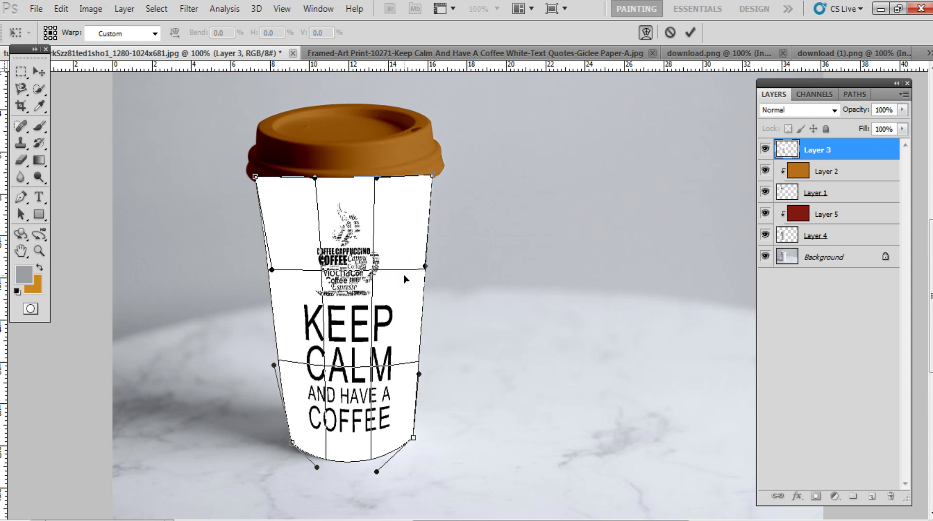
pyautogui.click(343, 328)
pyautogui.click(343, 328)
pyautogui.click(255, 178)
pyautogui.moveTo(294, 268); pyautogui.dragTo(292, 271)
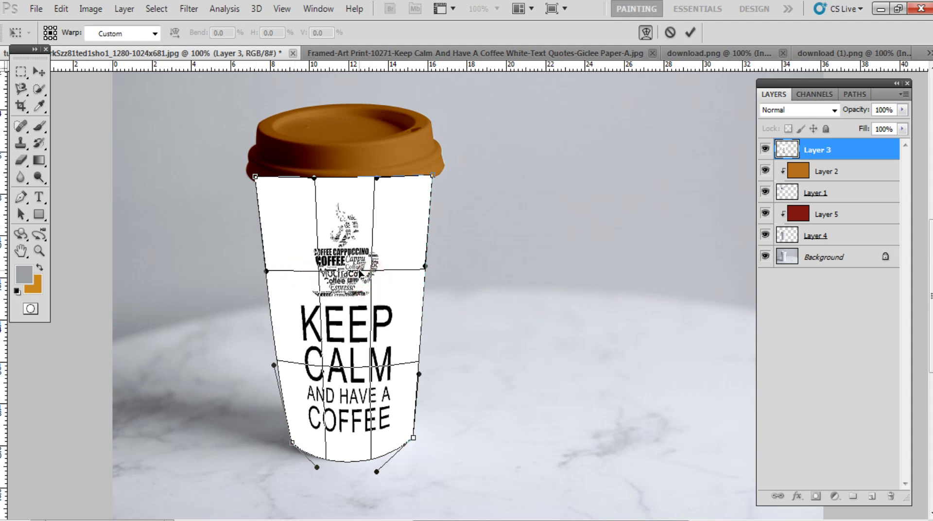
pyautogui.press('Return')
# Set the Keep Calm artwork layer's blend mode to Multiply so its white background blends into the cup
pyautogui.click(801, 110)
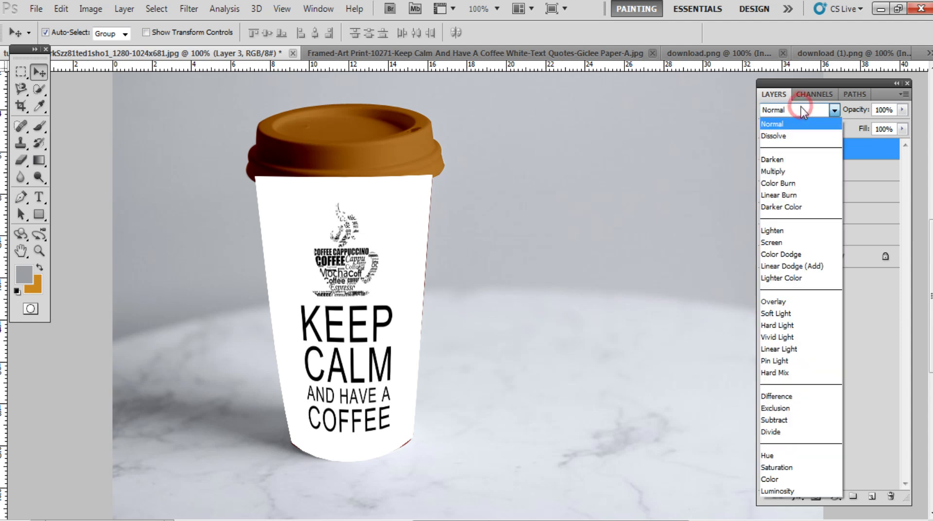
pyautogui.click(784, 169)
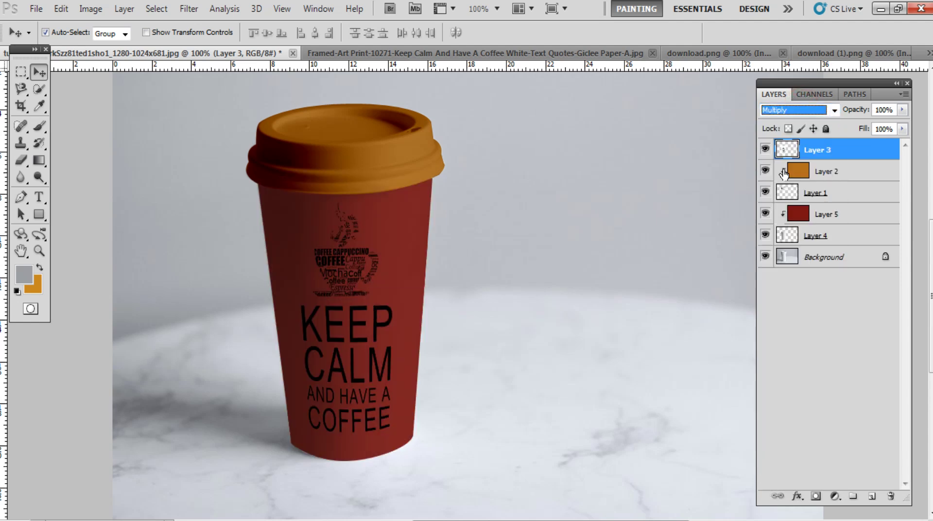
pyautogui.click(348, 325)
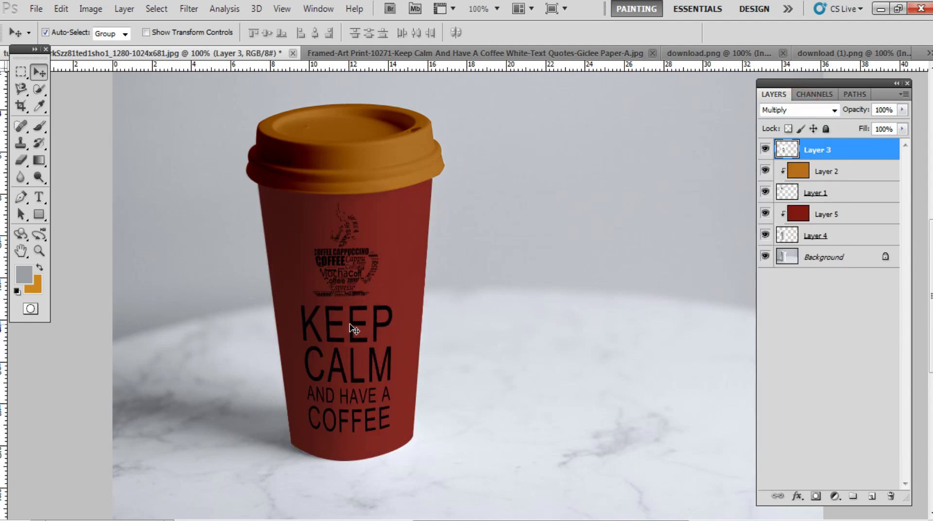
pyautogui.scroll(-1, 351, 320)
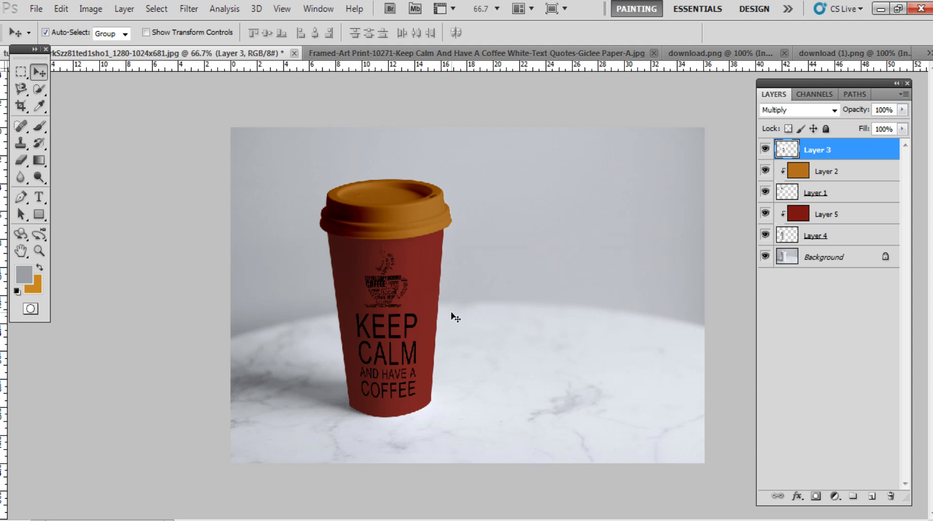
# Add a Pattern Overlay scaled to 128% to the dark red cup-body fill layer, leaving Color Overlay and Gradient Overlay off
pyautogui.click(838, 217)
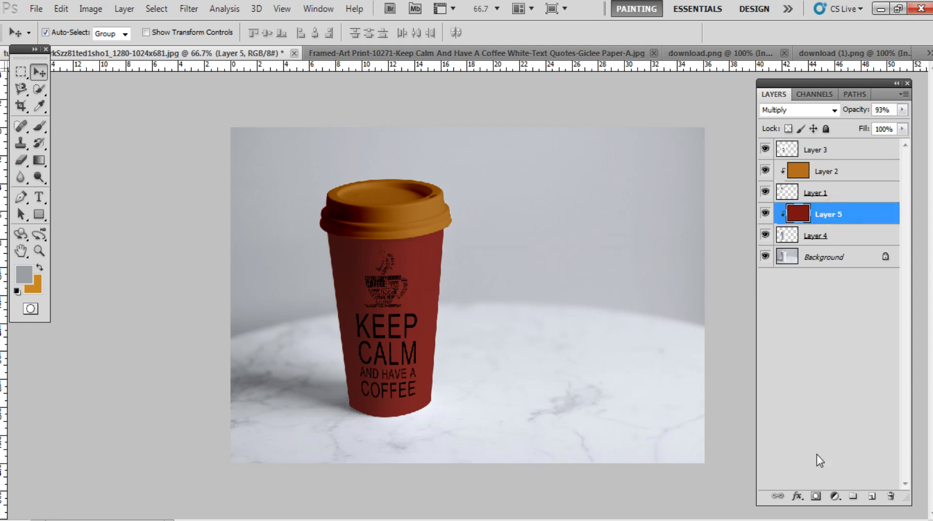
pyautogui.click(797, 499)
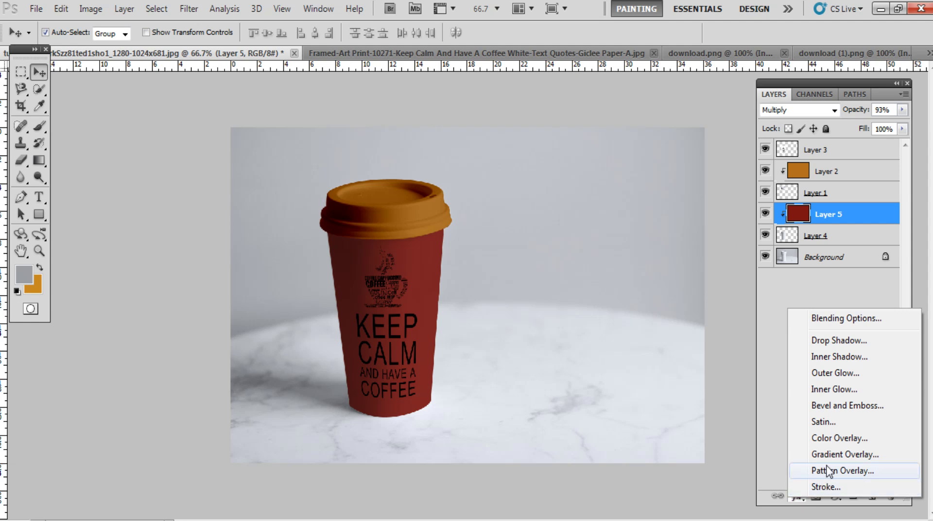
pyautogui.click(840, 319)
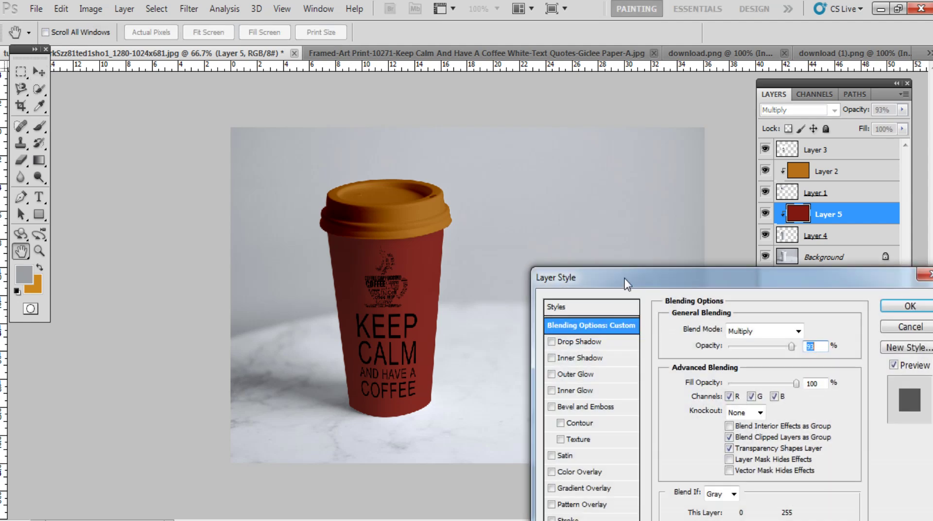
pyautogui.moveTo(625, 280); pyautogui.dragTo(672, 140)
pyautogui.click(638, 331)
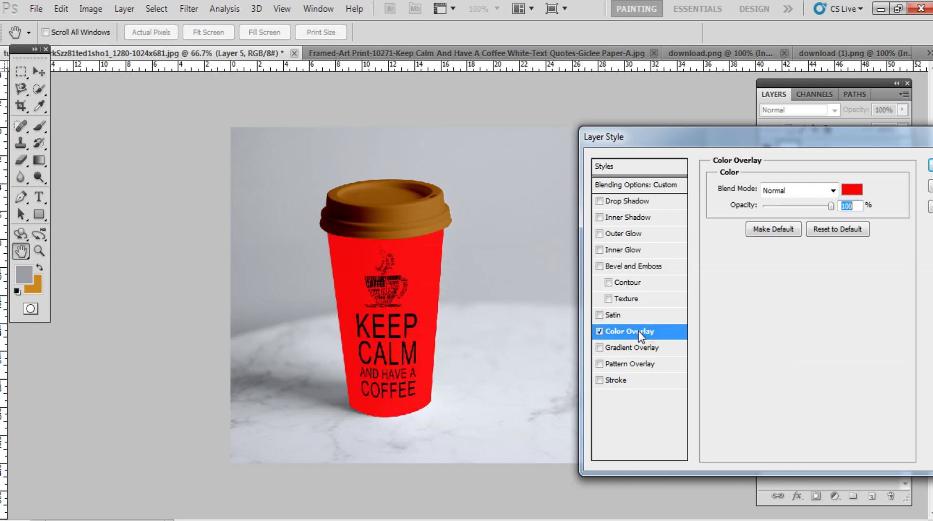
pyautogui.click(637, 347)
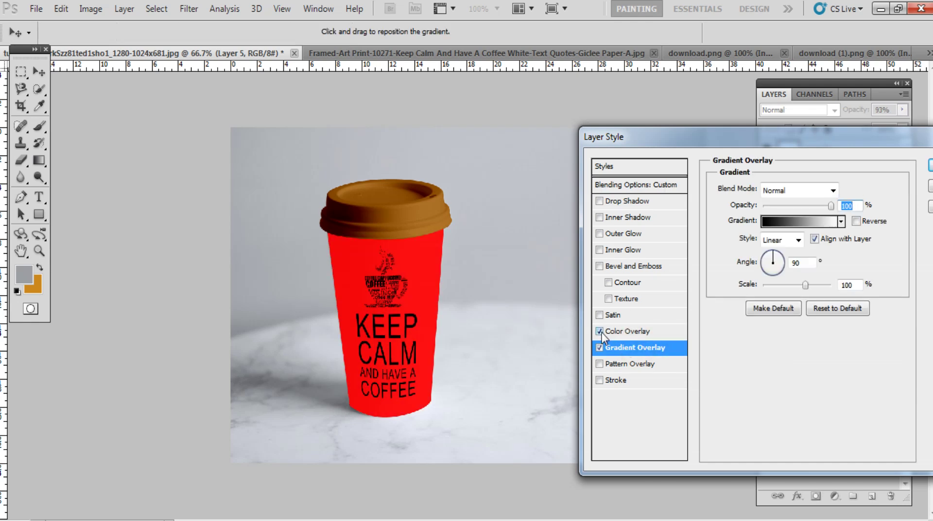
pyautogui.click(601, 332)
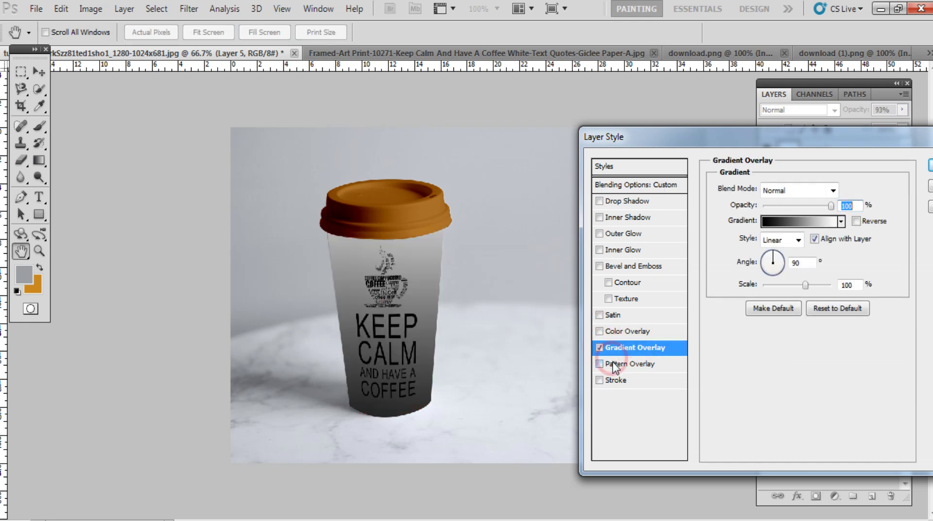
pyautogui.click(615, 364)
pyautogui.click(600, 348)
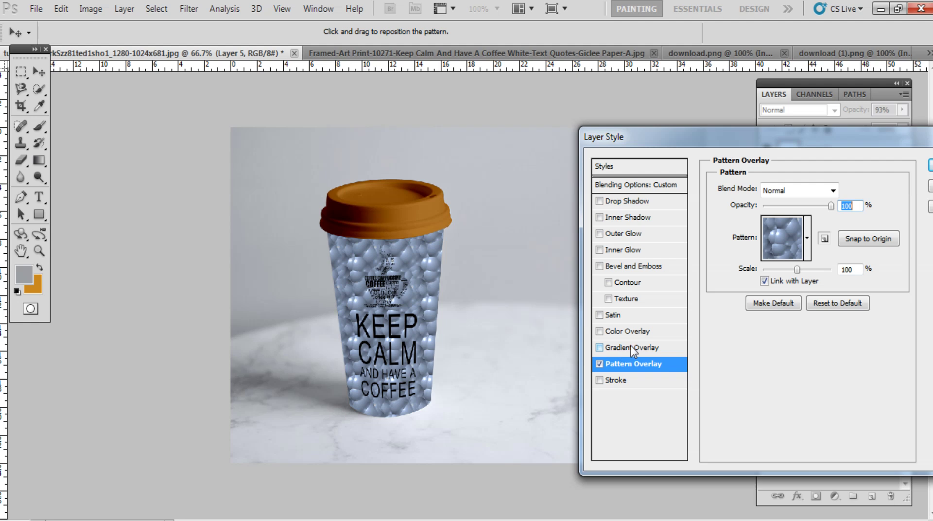
pyautogui.moveTo(797, 269)
pyautogui.mouseDown()
pyautogui.moveTo(770, 275)
pyautogui.moveTo(809, 273)
pyautogui.moveTo(799, 277)
pyautogui.mouseUp()
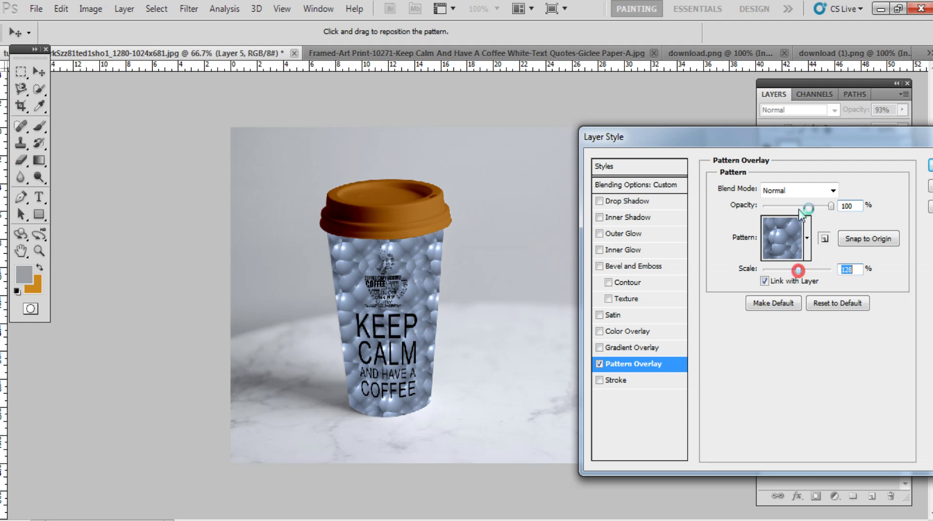
# Set the pattern overlay's blend mode to Overlay and its opacity to 50%, and apply the layer style
pyautogui.click(805, 191)
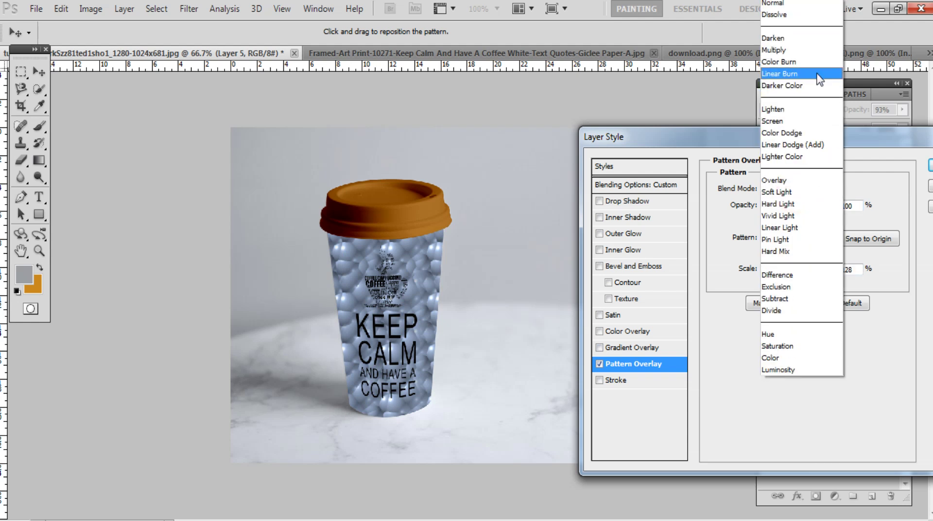
pyautogui.click(800, 50)
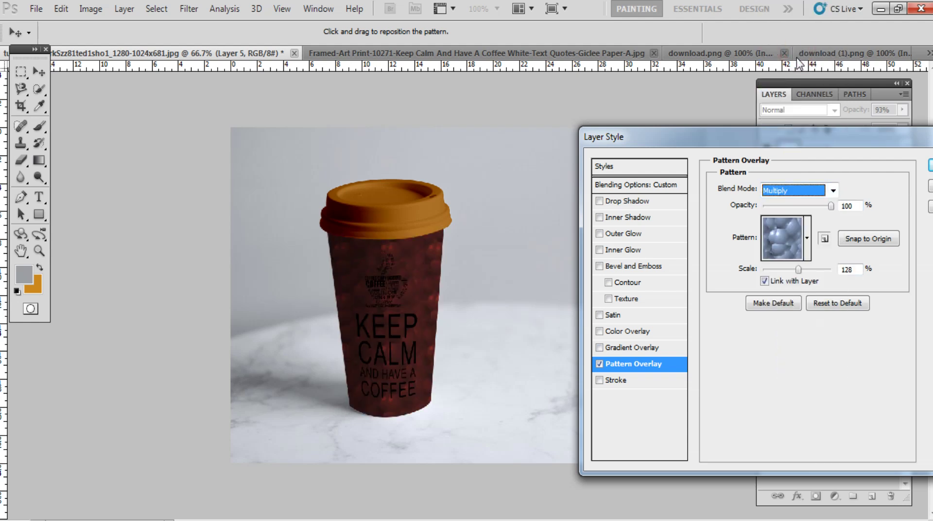
pyautogui.press('Down')
pyautogui.press('Down')
pyautogui.press('Down')
pyautogui.press('Down')
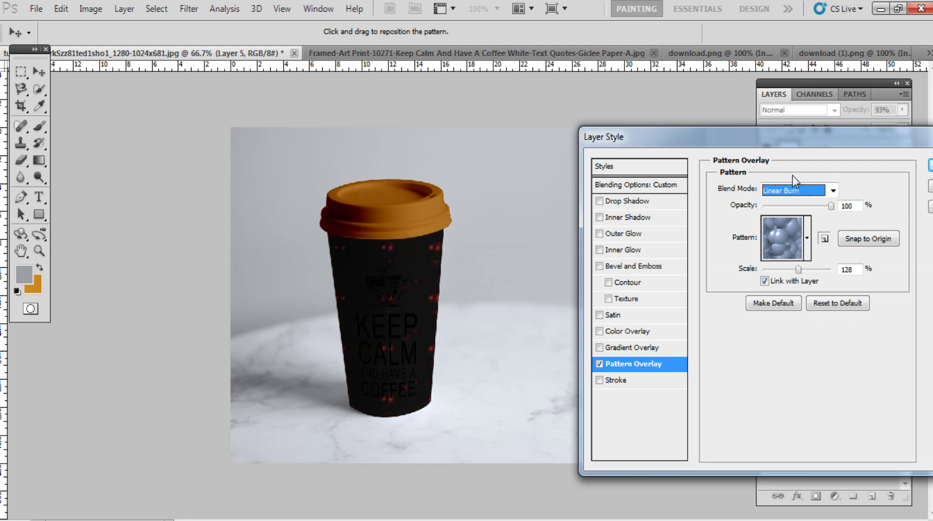
pyautogui.press('Down')
pyautogui.press('Down')
pyautogui.press('Down')
pyautogui.press('Down')
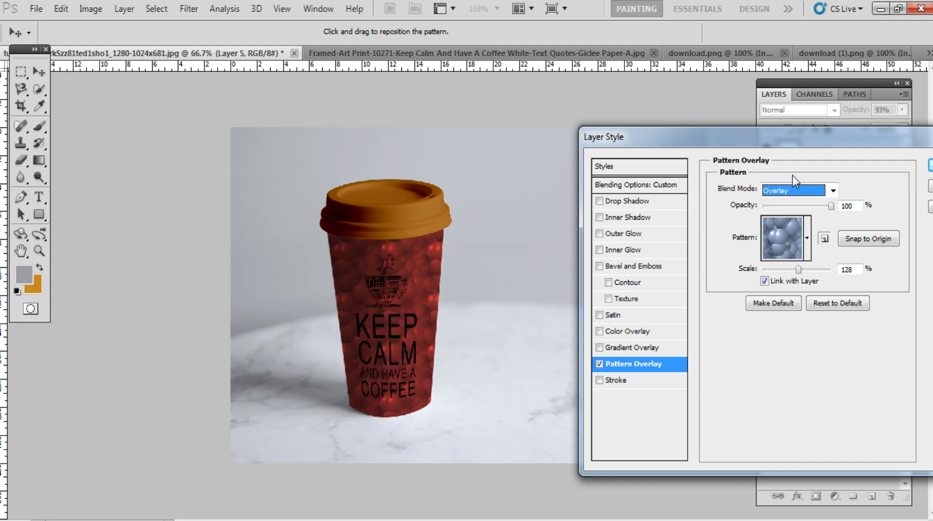
pyautogui.moveTo(828, 202); pyautogui.dragTo(798, 205)
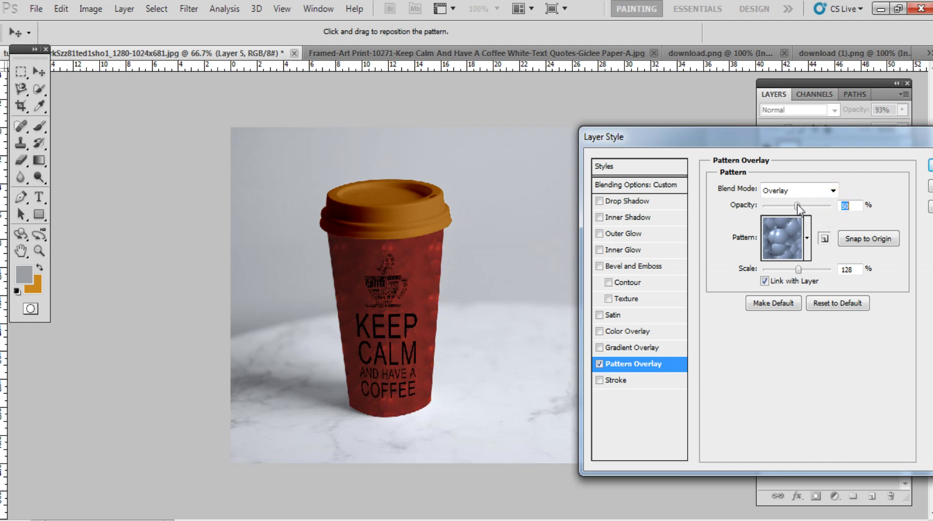
pyautogui.moveTo(804, 137); pyautogui.dragTo(699, 142)
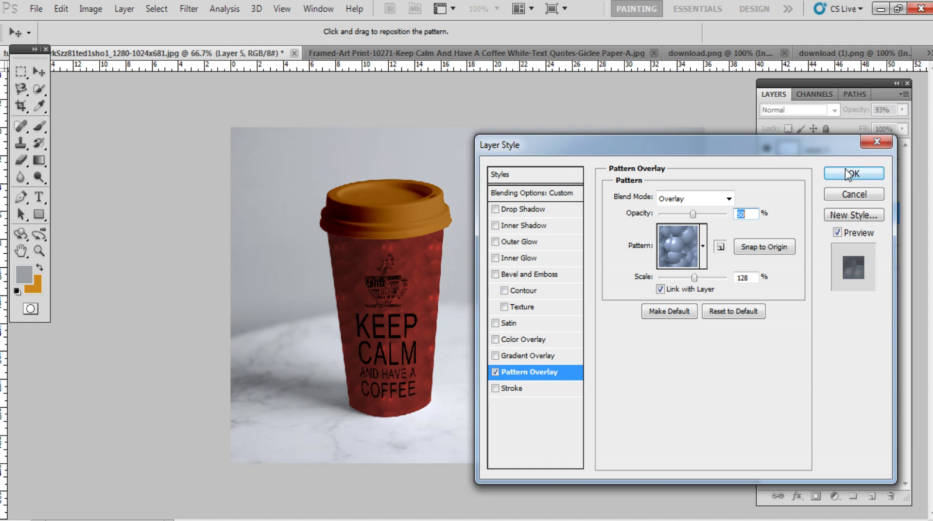
pyautogui.click(846, 172)
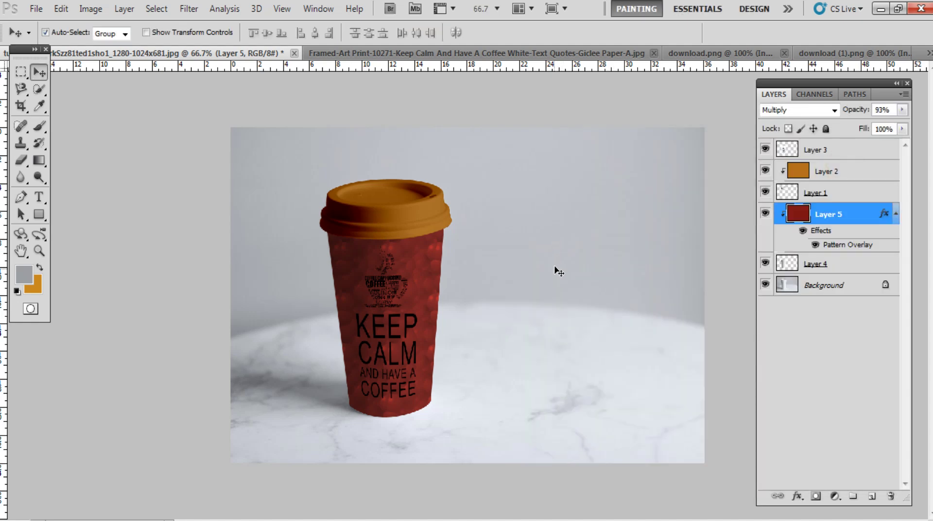
# Check the pattern on the cup body up close and with the Keep Calm artwork moved aside, then undo the move
pyautogui.hotkey('ctrl', '+')
pyautogui.hotkey('ctrl', '+')
pyautogui.keyDown('alt'); pyautogui.click(411, 305); pyautogui.keyUp('alt')
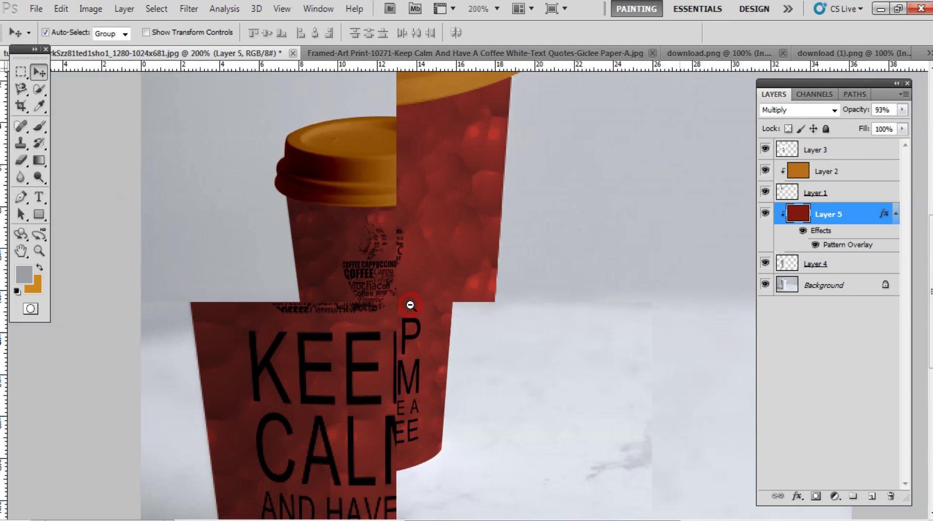
pyautogui.keyDown('alt'); pyautogui.click(411, 306); pyautogui.keyUp('alt')
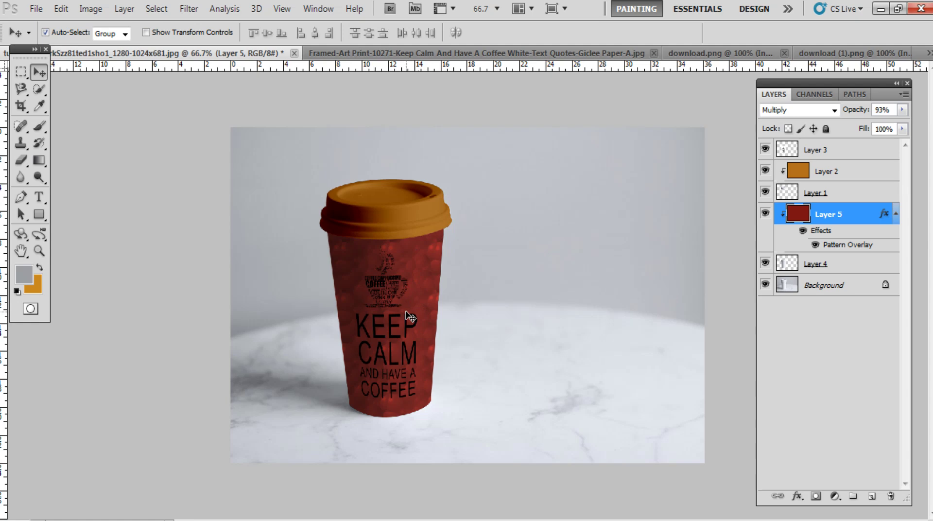
pyautogui.moveTo(389, 297); pyautogui.dragTo(568, 267)
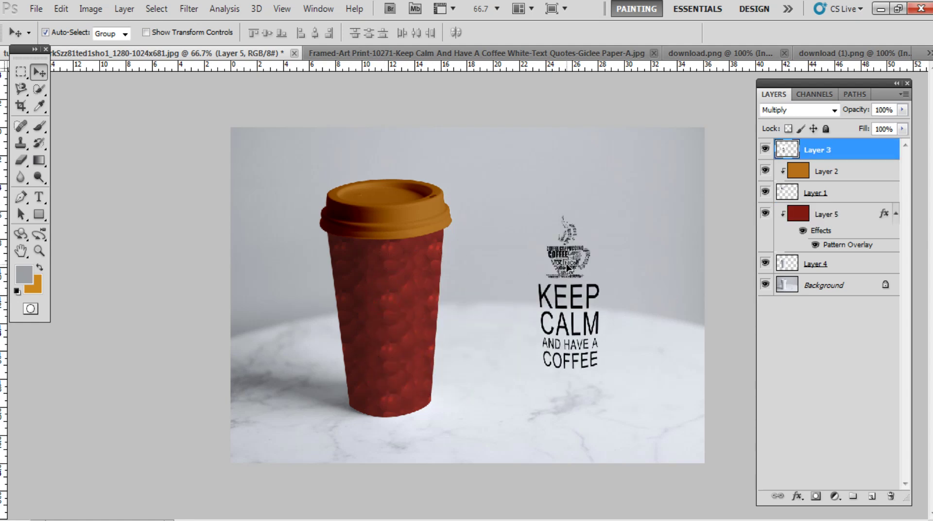
pyautogui.hotkey('ctrl', 'z')
# Hide the layer effects on the dark red cup-body fill, and hide the Keep Calm artwork layer
pyautogui.doubleClick(851, 215)
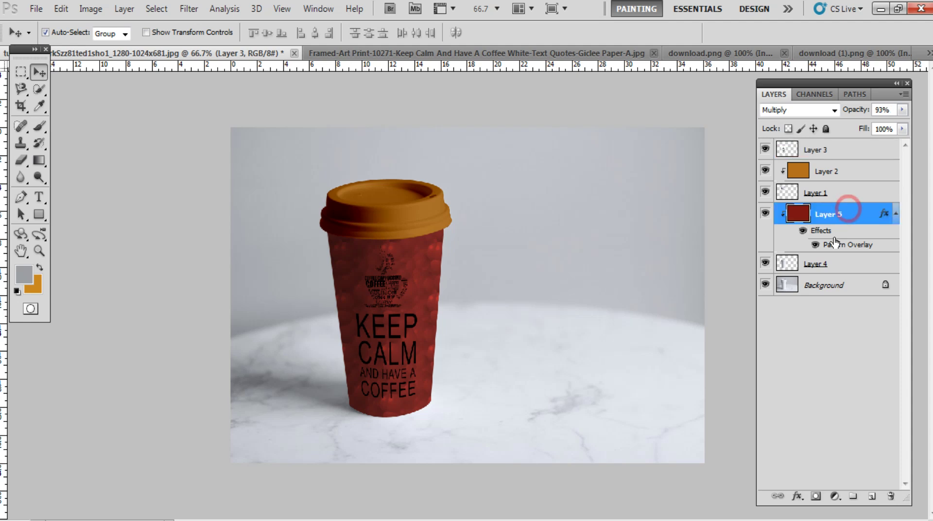
pyautogui.click(876, 143)
pyautogui.click(802, 232)
pyautogui.click(431, 269)
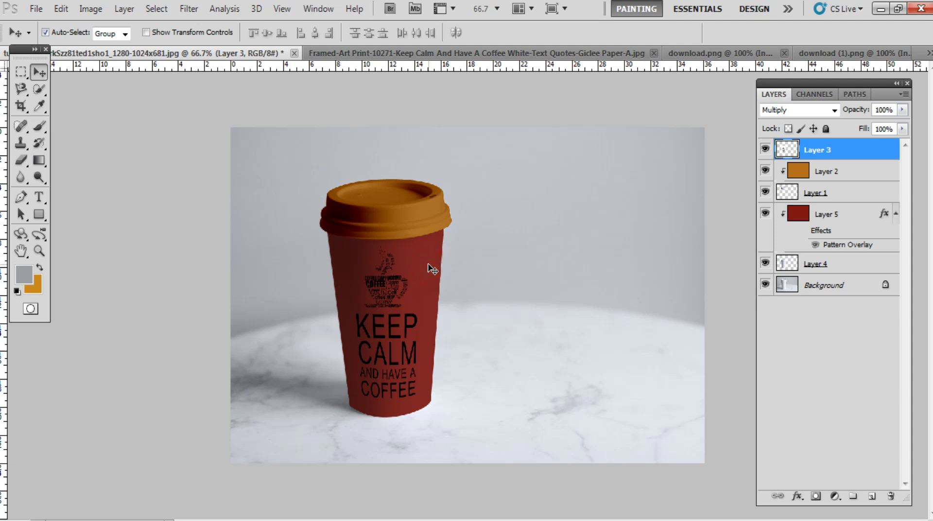
pyautogui.click(765, 149)
# Try to copy the Coffee Bean Club logo from download (1).png onto the cup in the mockup document
pyautogui.click(705, 52)
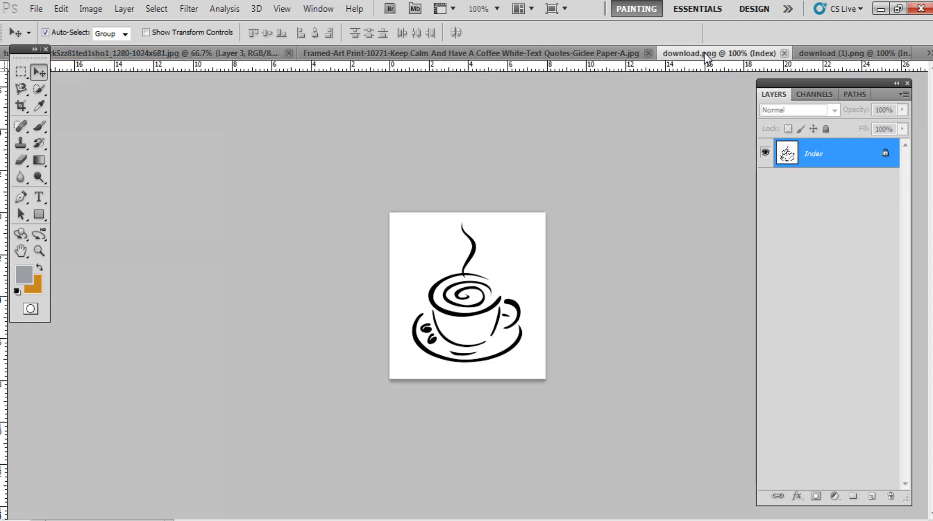
pyautogui.click(824, 54)
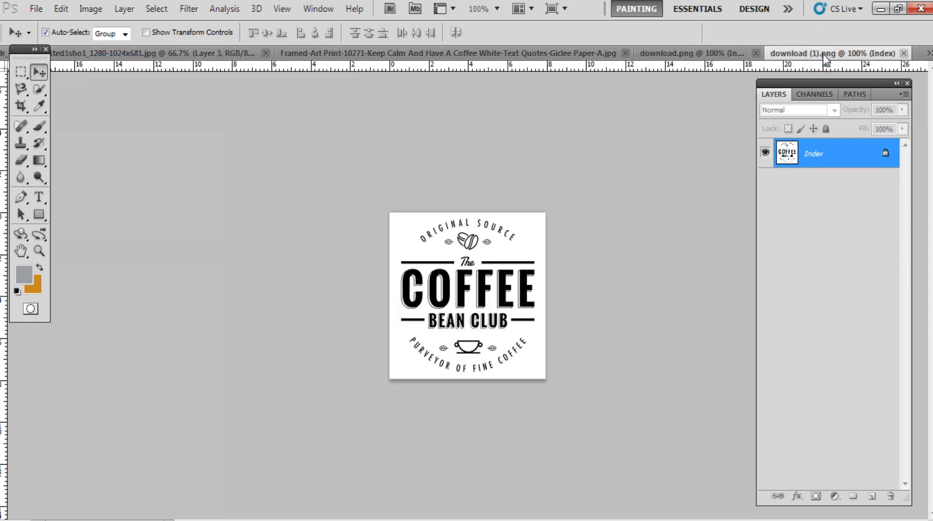
pyautogui.moveTo(484, 303); pyautogui.dragTo(404, 312)
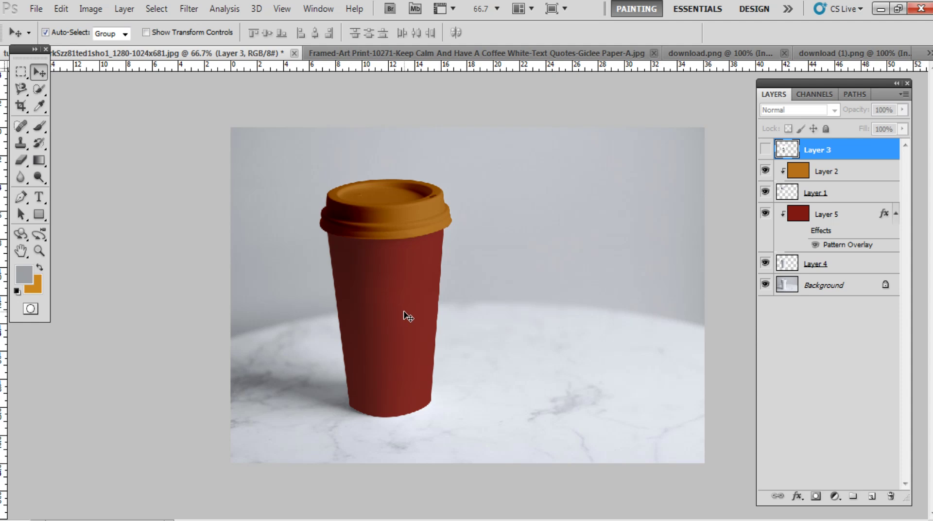
# Convert the Coffee Bean Club logo image, download (1).png, to CMYK Color mode
pyautogui.click(836, 54)
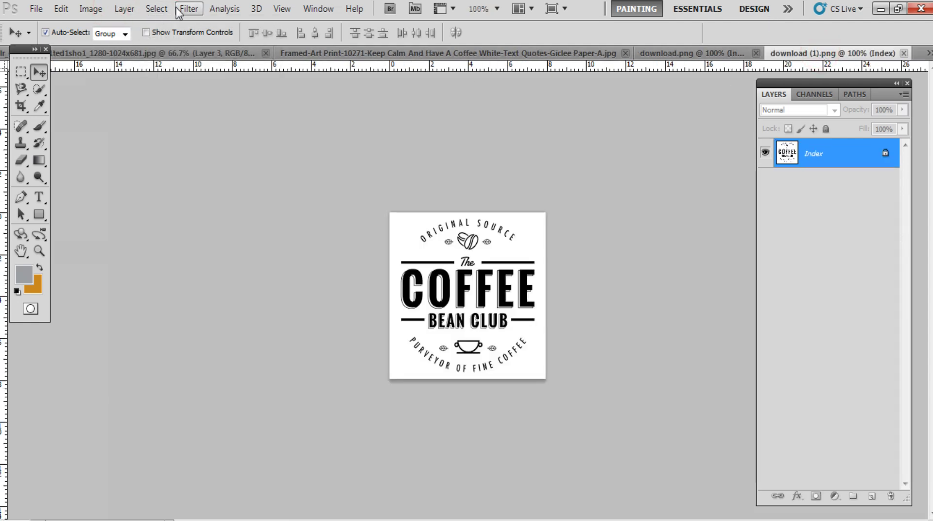
pyautogui.click(102, 13)
pyautogui.moveTo(125, 24)
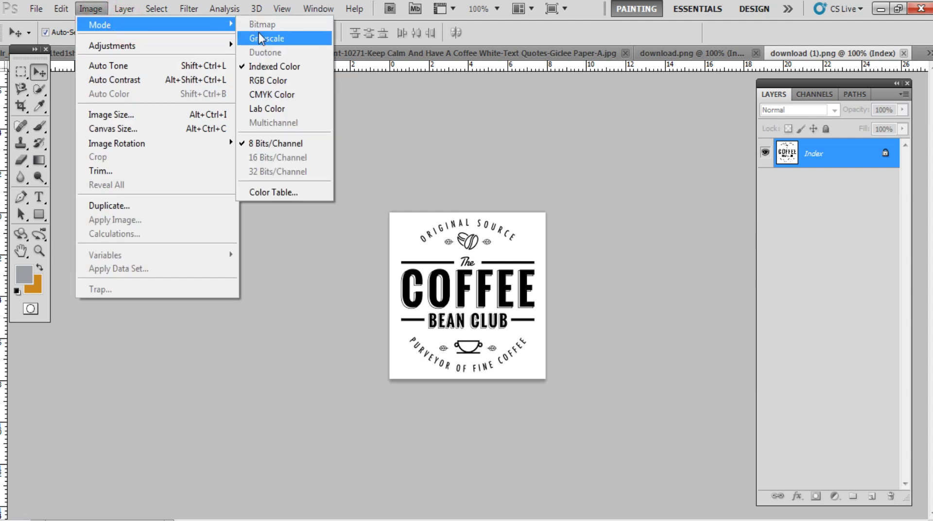
pyautogui.click(268, 96)
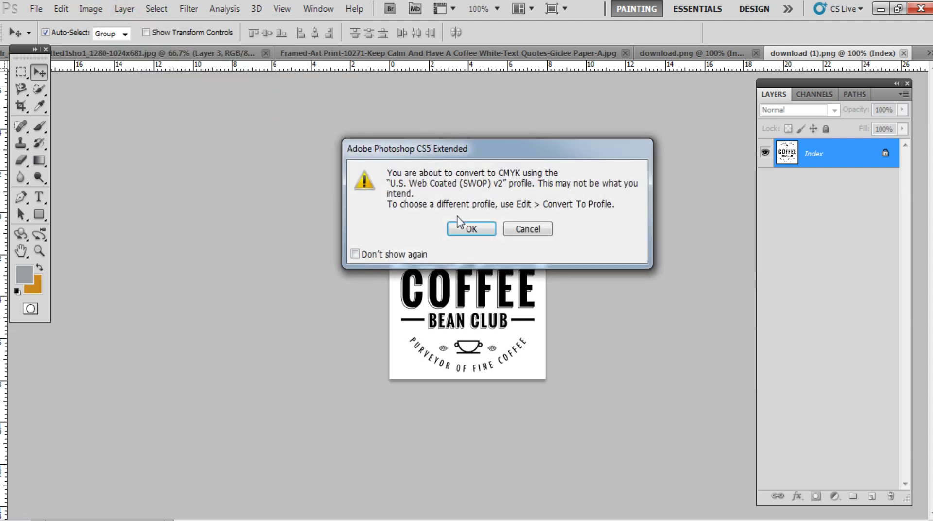
pyautogui.click(429, 227)
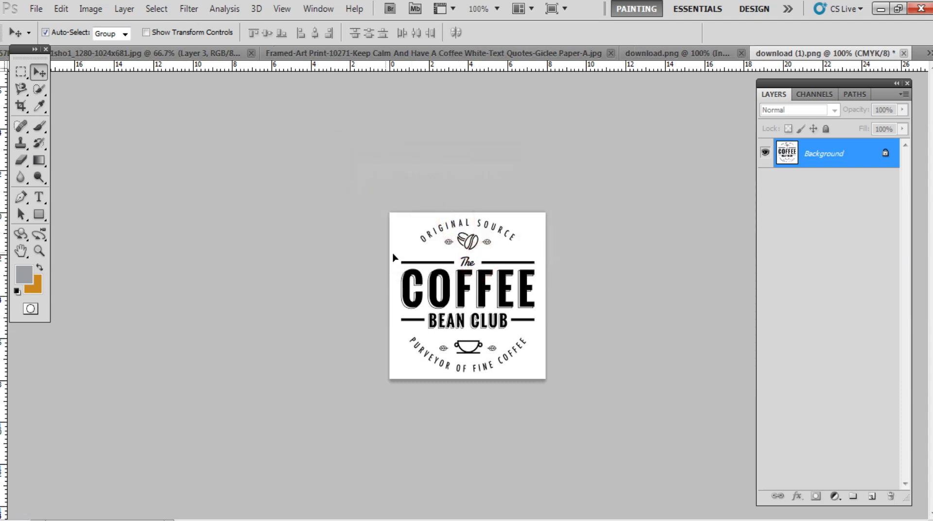
# Copy the Coffee Bean Club logo onto the cup in the mockup document and narrow its lower edge with a Perspective transform
pyautogui.moveTo(127, 53); pyautogui.dragTo(395, 295)
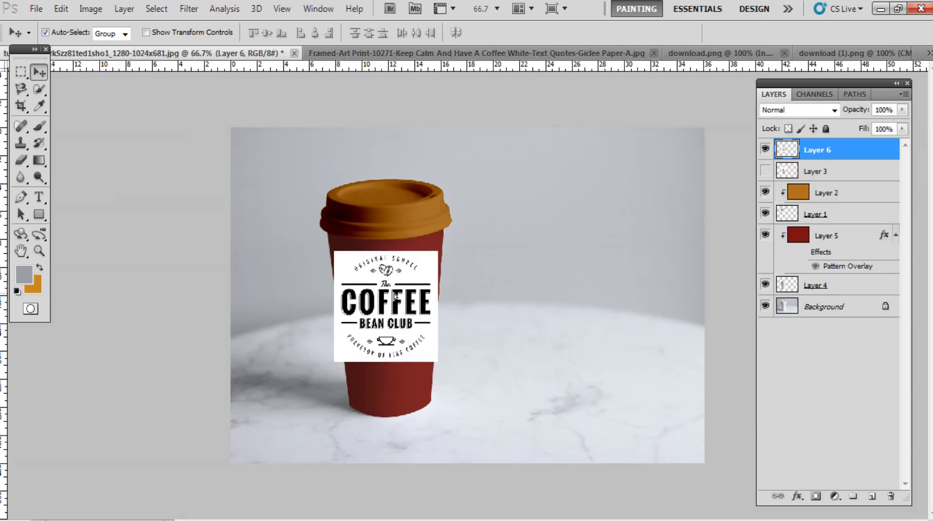
pyautogui.hotkey('ctrl', 't')
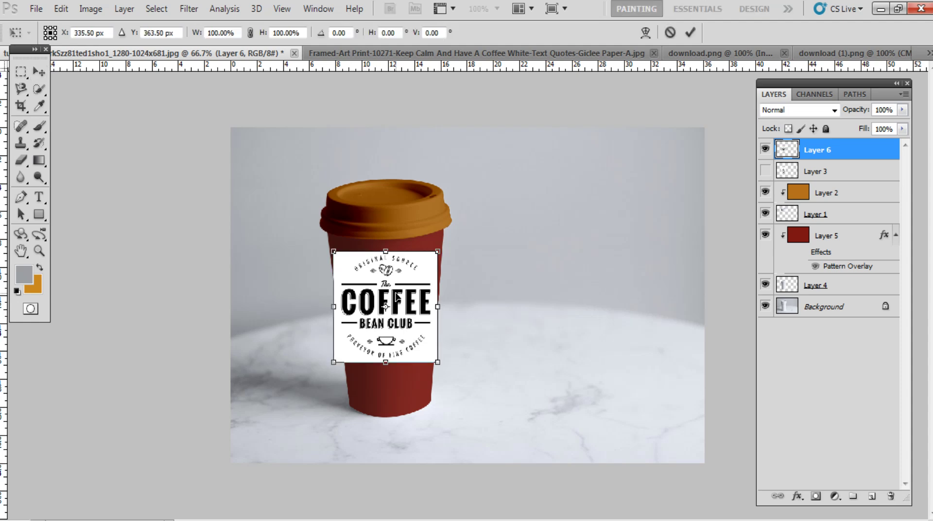
pyautogui.rightClick(407, 292)
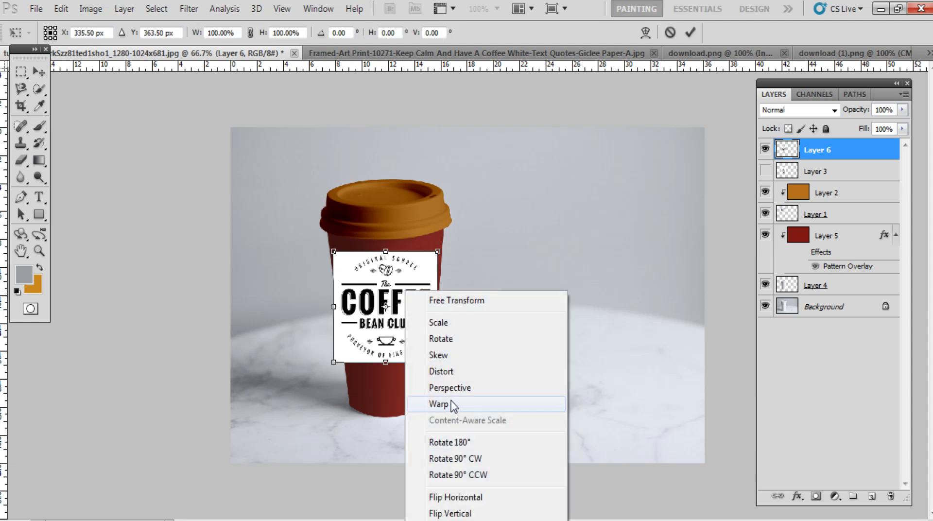
pyautogui.click(444, 389)
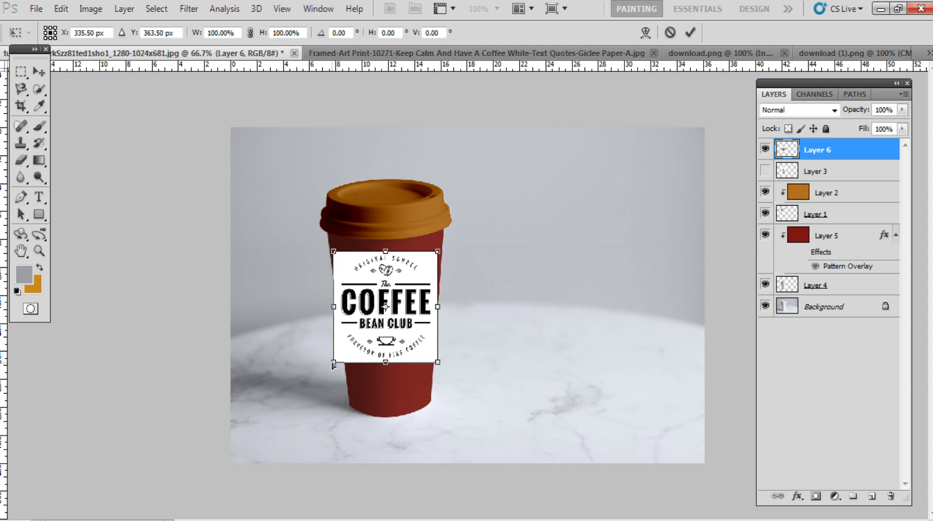
pyautogui.moveTo(334, 364); pyautogui.dragTo(349, 360)
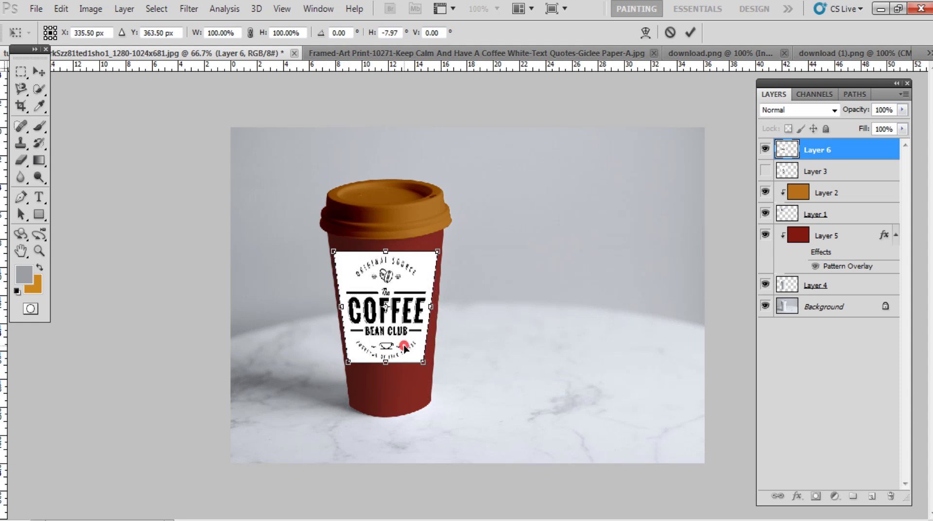
pyautogui.doubleClick(404, 347)
# Set the logo layer's blend mode to Multiply and hide the dark red cup-body fill layer
pyautogui.click(802, 114)
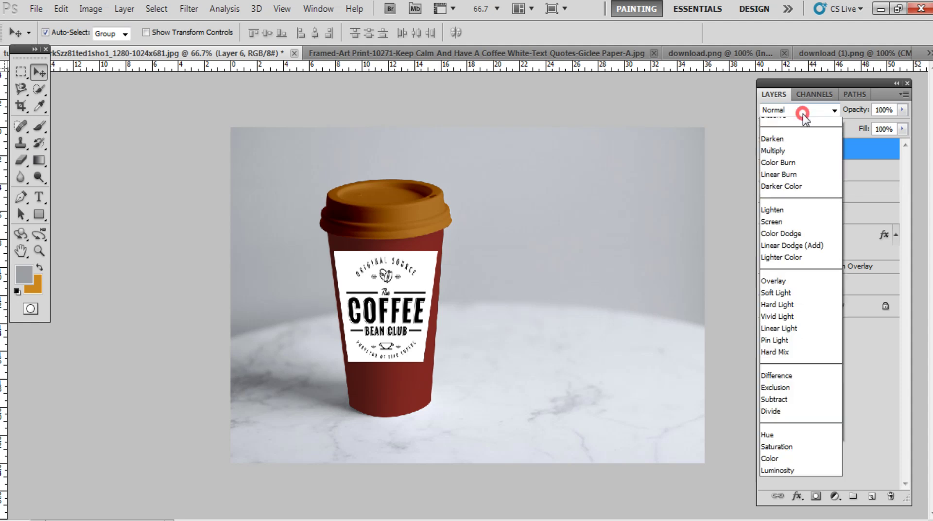
pyautogui.click(802, 114)
pyautogui.click(793, 109)
pyautogui.click(792, 109)
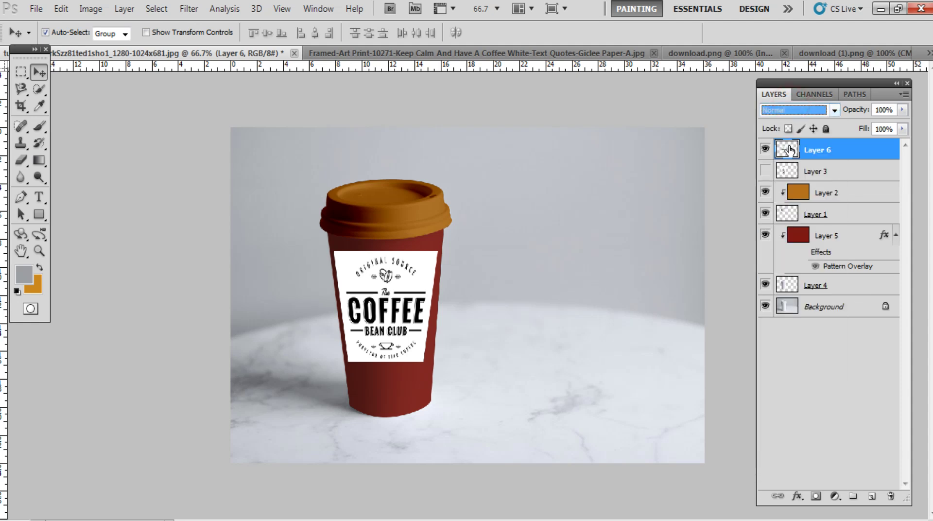
pyautogui.click(789, 110)
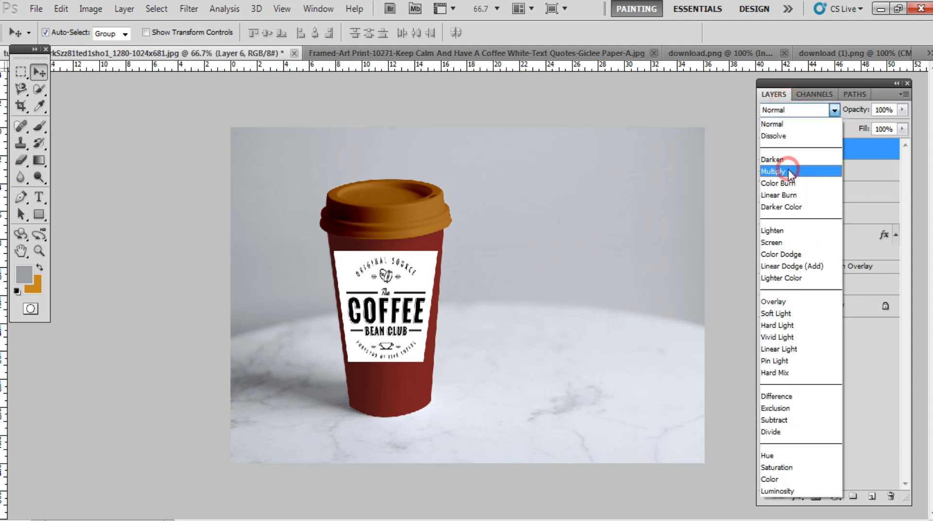
pyautogui.click(788, 171)
pyautogui.click(407, 317)
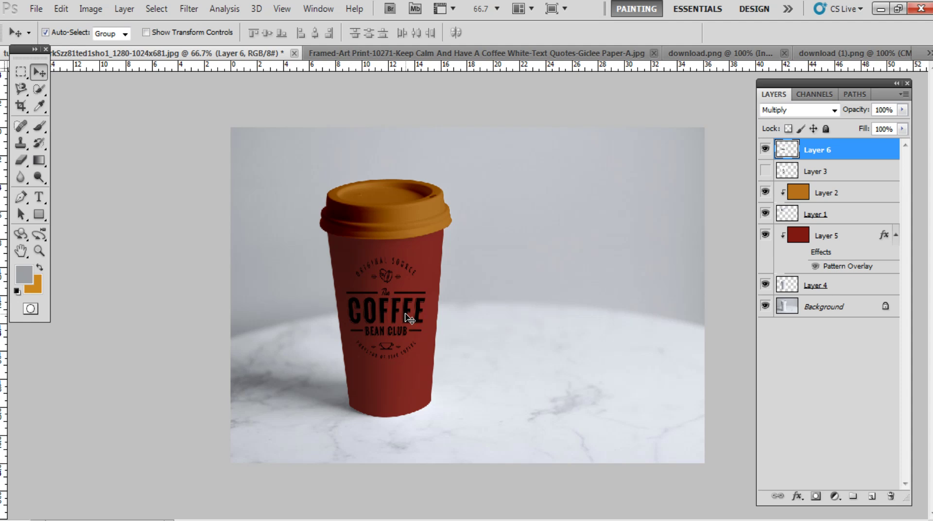
pyautogui.click(765, 236)
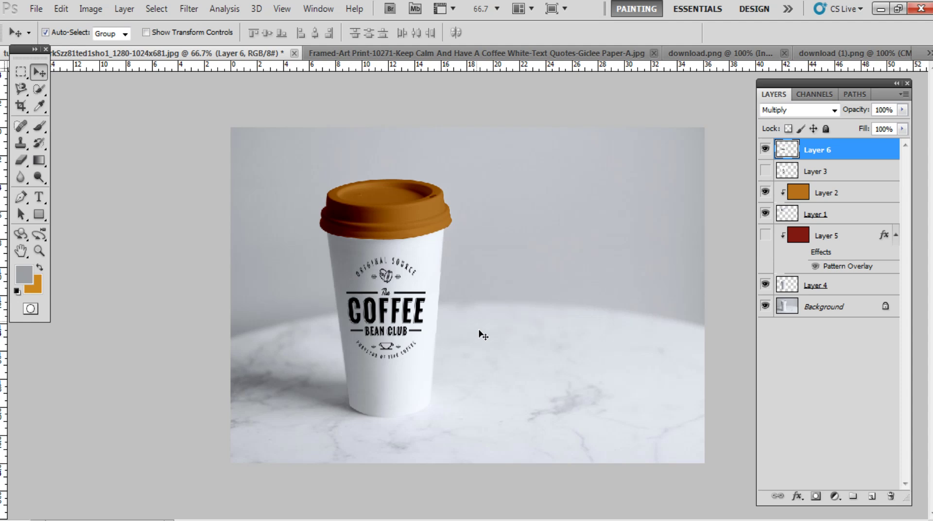
# Recolor the lid's orange-brown fill to dark red using Hue/Saturation with Hue -30 and Lightness -50
pyautogui.click(410, 217)
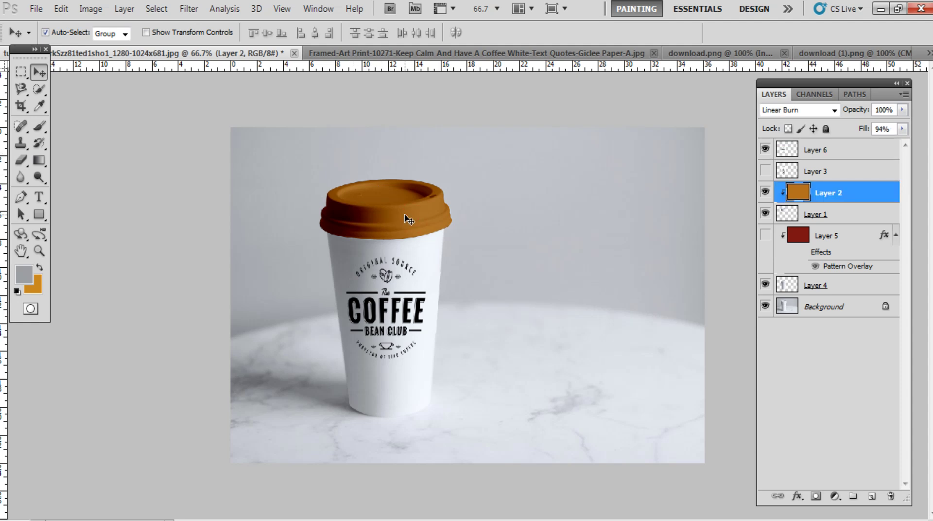
pyautogui.press('i')
pyautogui.hotkey('ctrl', 'u')
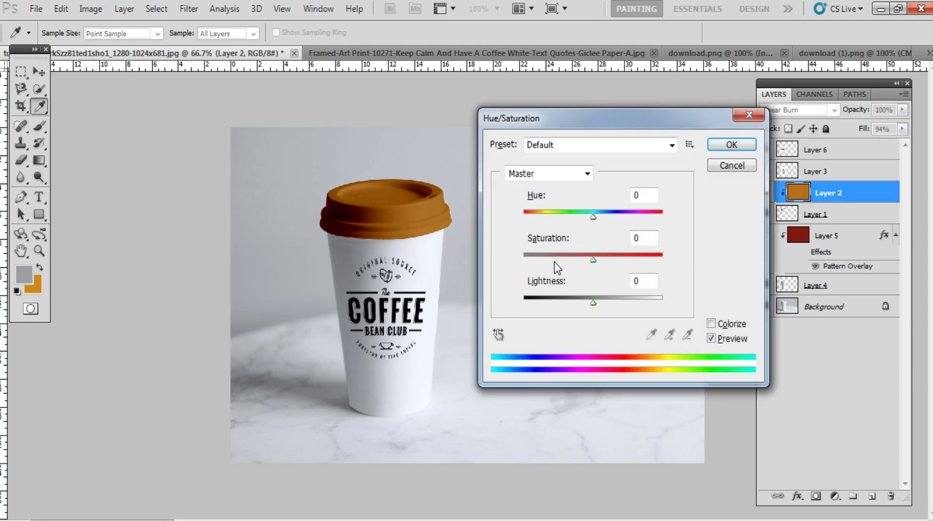
pyautogui.moveTo(595, 218); pyautogui.dragTo(572, 218)
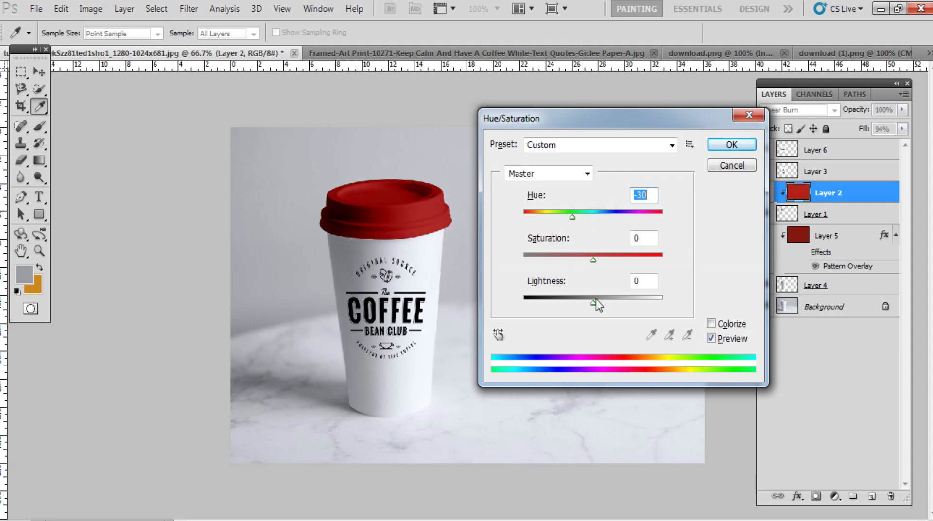
pyautogui.moveTo(594, 303); pyautogui.dragTo(562, 304)
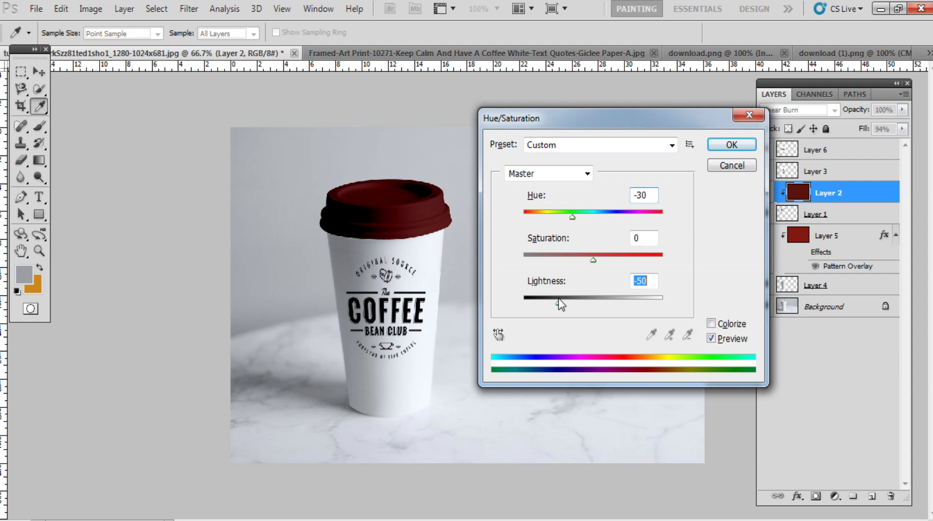
pyautogui.click(714, 145)
pyautogui.press('v')
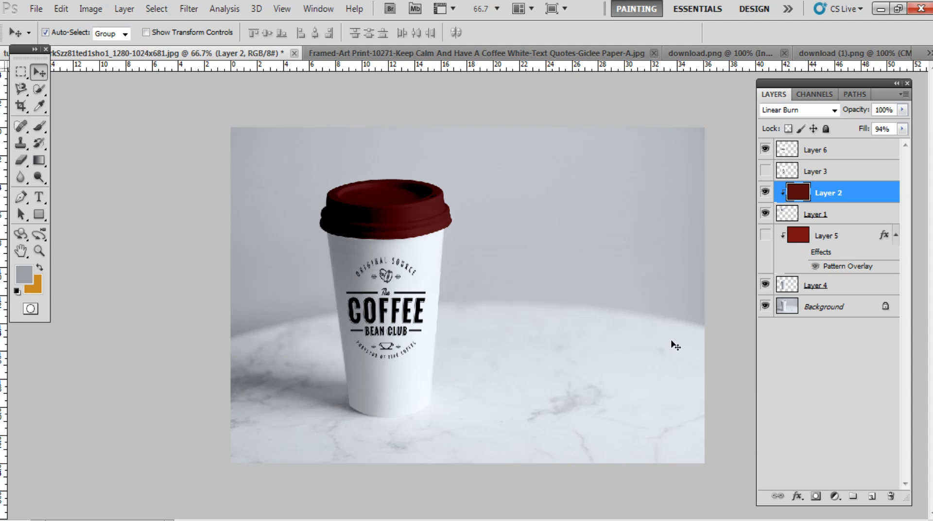
# Add one new empty layer directly above the cup-body cutout layer and release its clipping mask
pyautogui.click(854, 287)
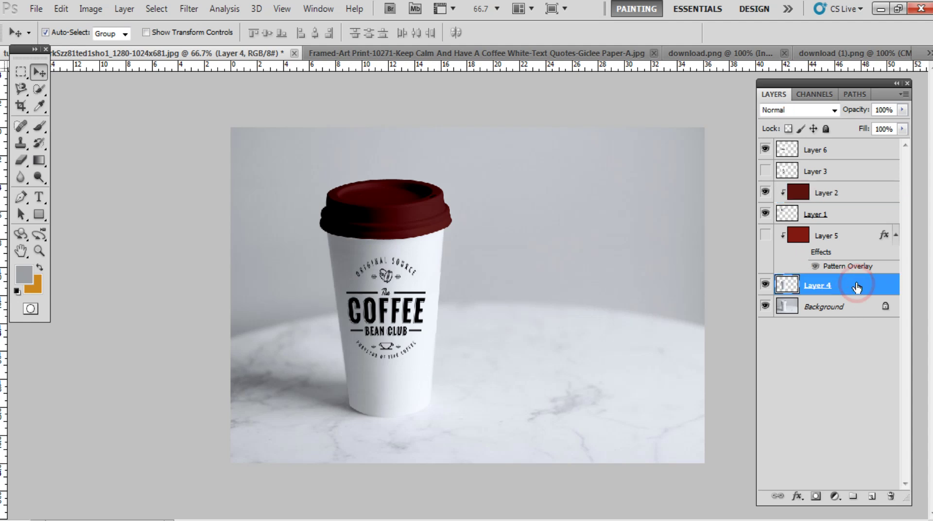
pyautogui.click(873, 496)
pyautogui.click(873, 497)
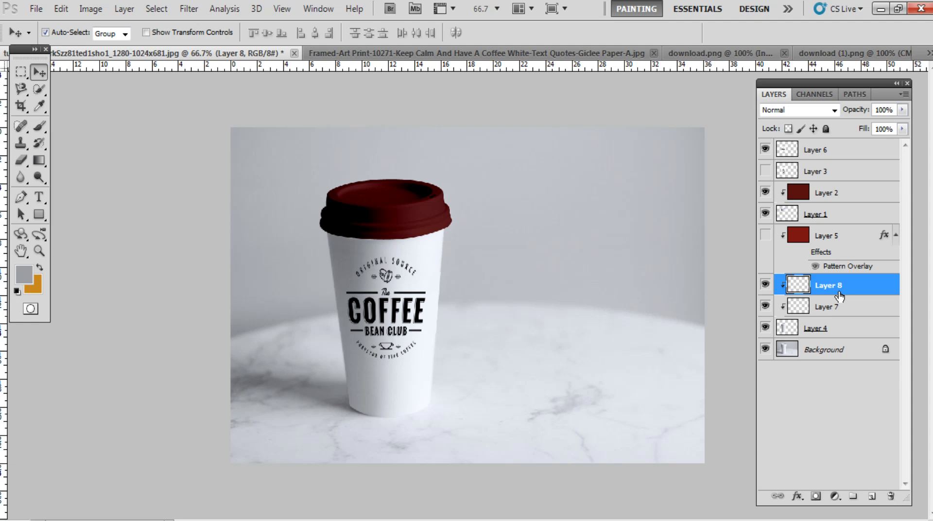
pyautogui.hotkey('ctrl', 'z')
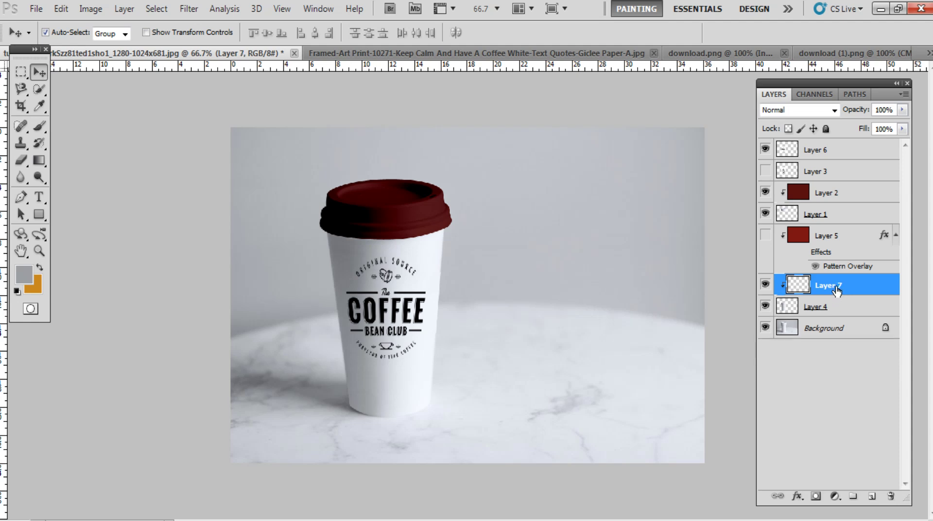
pyautogui.rightClick(837, 288)
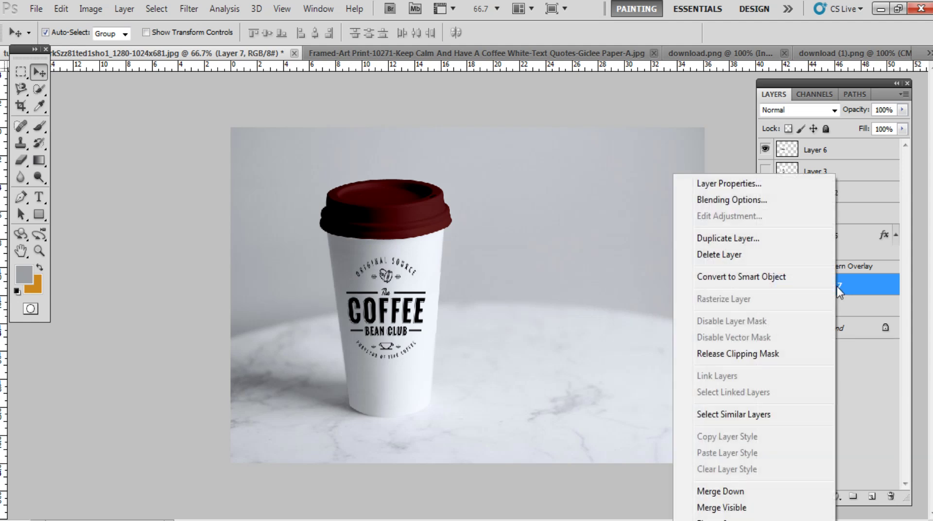
pyautogui.click(759, 355)
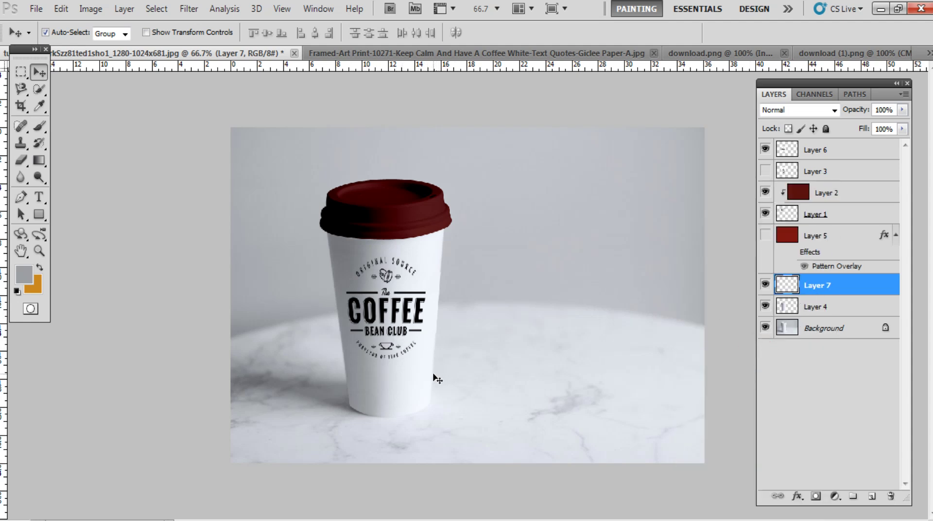
# Paint a diagonal blue (#0080ff) stroke across the cup's lower part with a soft brush enlarged to 175 px
pyautogui.press('b')
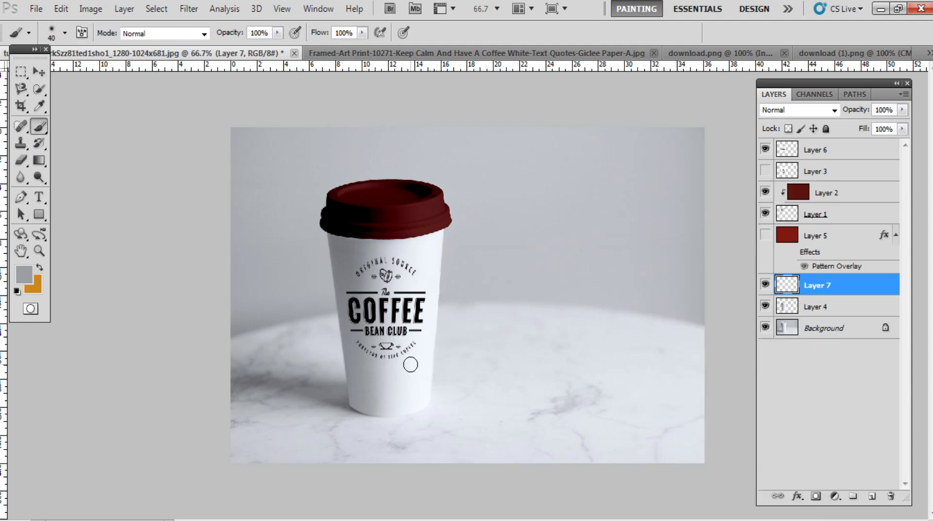
pyautogui.press(']')
pyautogui.press(']')
pyautogui.press(']')
pyautogui.press(']')
pyautogui.press(']')
pyautogui.press(']')
pyautogui.press(']')
pyautogui.press(']')
pyautogui.click(24, 275)
pyautogui.moveTo(416, 145); pyautogui.dragTo(466, 125)
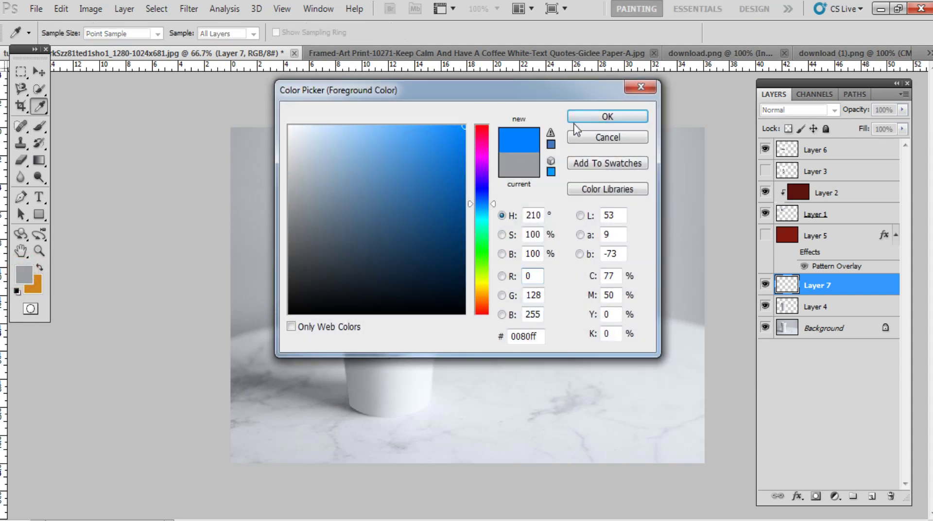
pyautogui.click(579, 115)
pyautogui.moveTo(481, 311)
pyautogui.mouseDown()
pyautogui.moveTo(394, 424)
pyautogui.moveTo(362, 427)
pyautogui.moveTo(456, 348)
pyautogui.moveTo(487, 291)
pyautogui.mouseUp()
# Change the foreground color to turquoise #00ffcc and brush a diagonal stroke over the cup body's left side
pyautogui.click(23, 274)
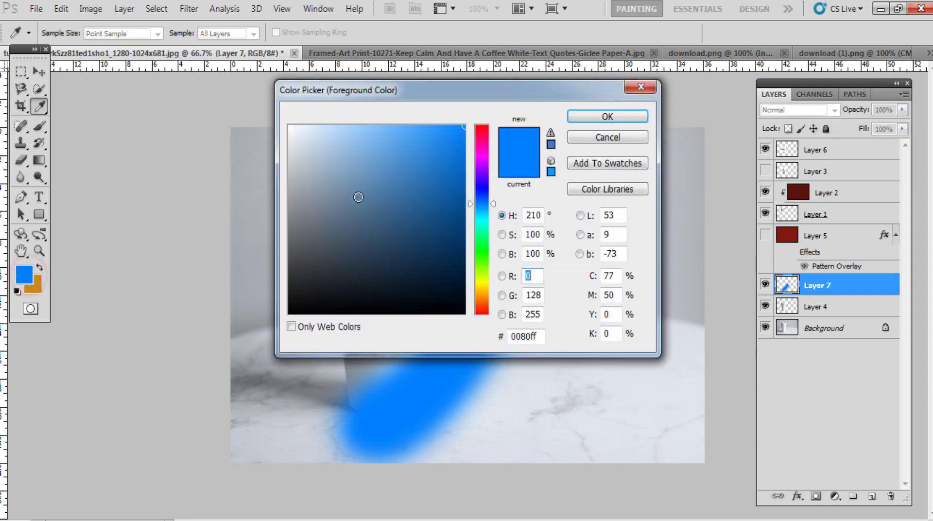
pyautogui.moveTo(481, 204); pyautogui.dragTo(487, 227)
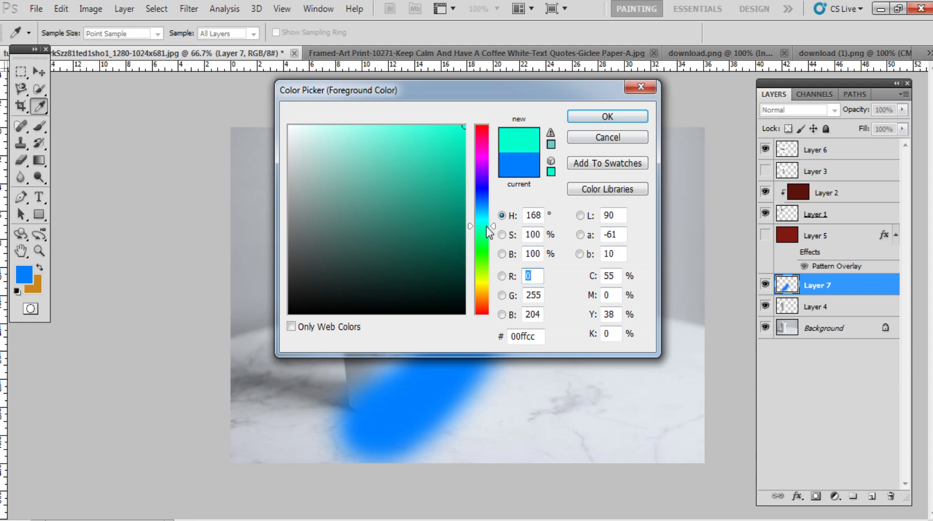
pyautogui.click(573, 116)
pyautogui.moveTo(350, 364)
pyautogui.mouseDown()
pyautogui.moveTo(346, 329)
pyautogui.moveTo(289, 250)
pyautogui.mouseUp()
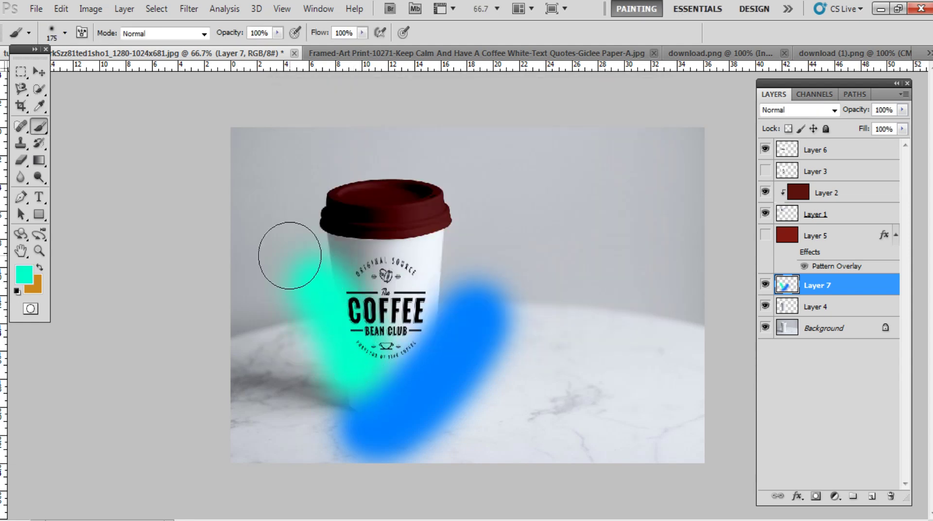
# Change the foreground color to yellow #ffea00 and brush a diagonal stroke down the cup body's right side
pyautogui.click(26, 277)
pyautogui.click(482, 283)
pyautogui.moveTo(481, 287); pyautogui.dragTo(481, 289)
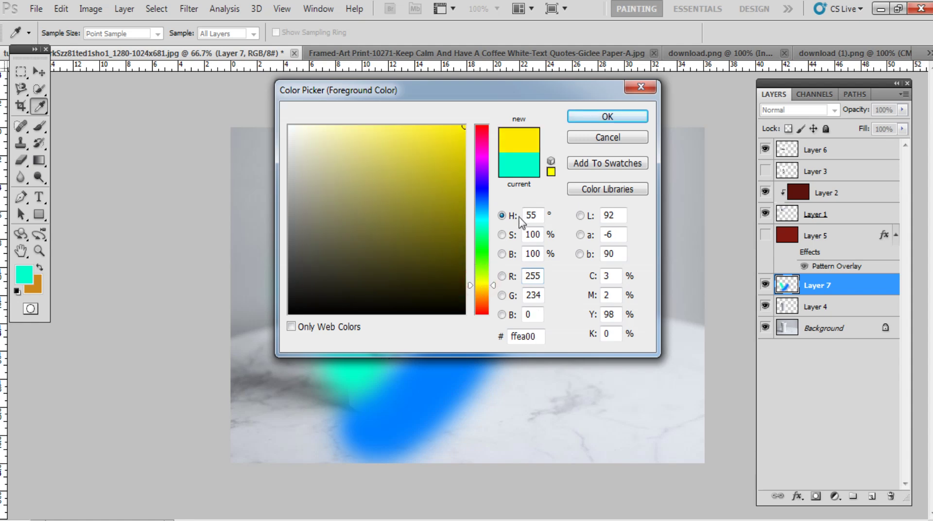
pyautogui.click(608, 117)
pyautogui.moveTo(469, 238); pyautogui.dragTo(406, 335)
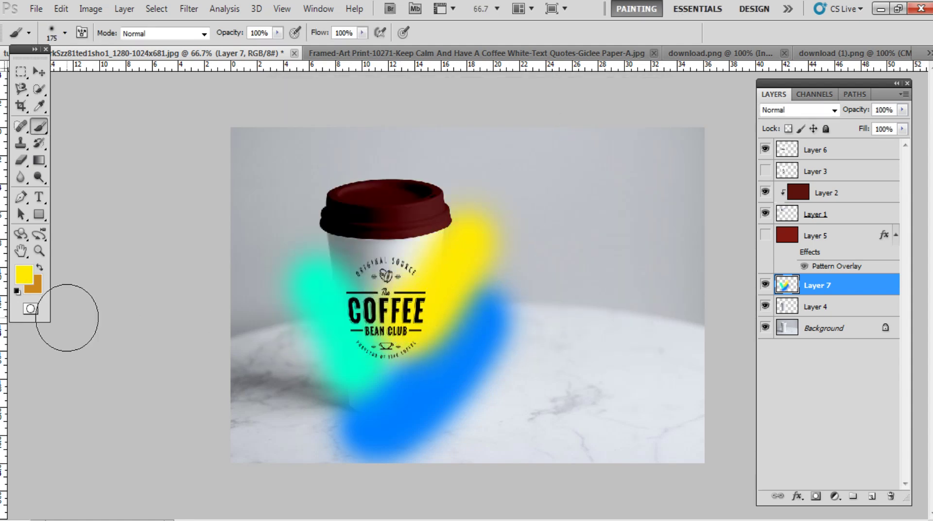
# Change the foreground color to light magenta pink and brush a short stroke across the cup's upper left, just below the lid
pyautogui.click(24, 275)
pyautogui.moveTo(479, 291); pyautogui.dragTo(478, 160)
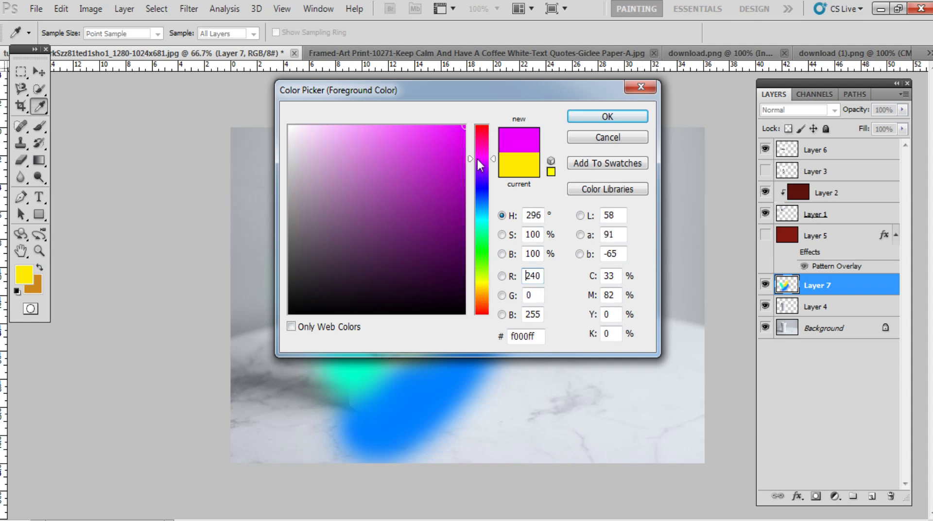
pyautogui.moveTo(434, 131); pyautogui.dragTo(396, 125)
pyautogui.click(606, 117)
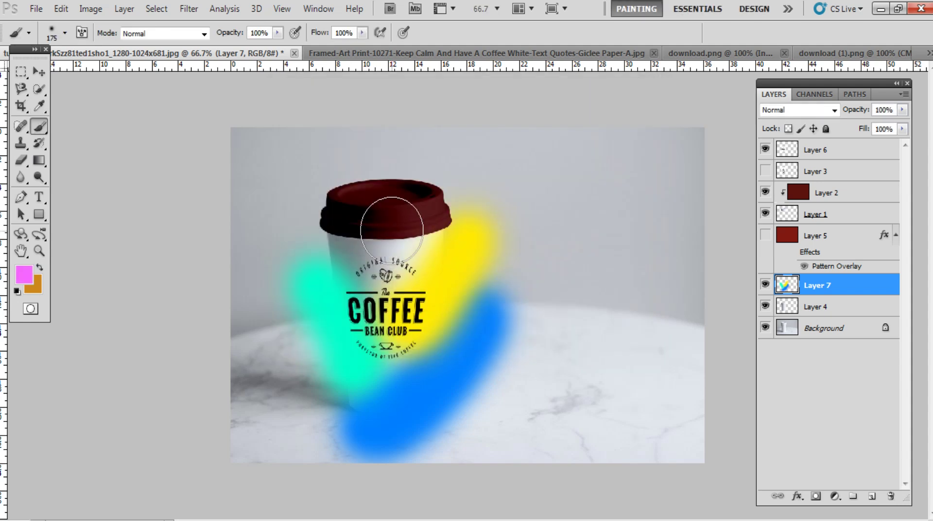
pyautogui.moveTo(303, 228)
pyautogui.mouseDown()
pyautogui.moveTo(335, 228)
pyautogui.moveTo(361, 250)
pyautogui.mouseUp()
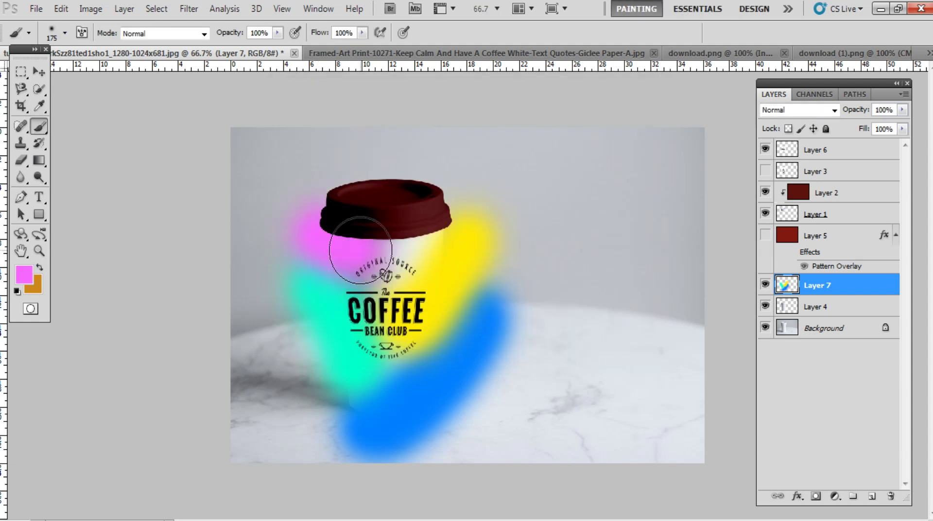
pyautogui.press('v')
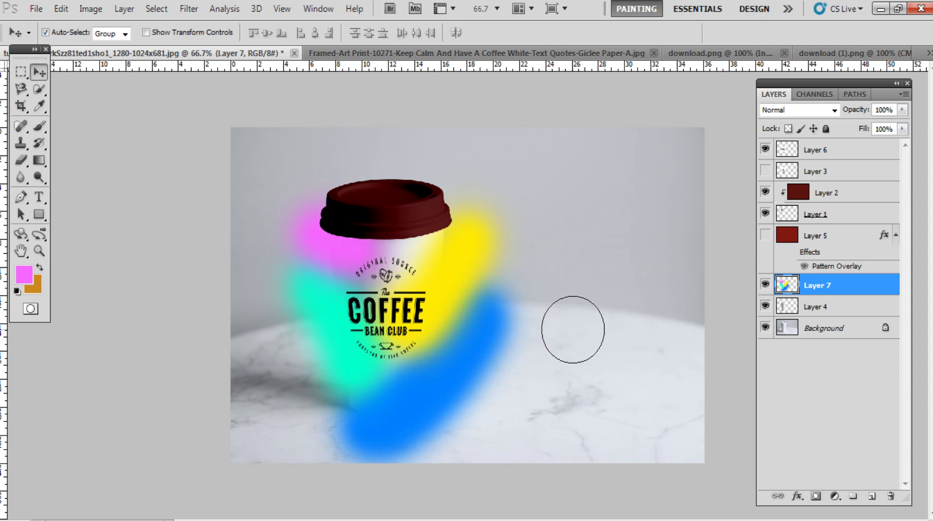
# Clip the brushed color layer, Layer 7, to the cup body layer beneath it and set its blend mode to Multiply
pyautogui.rightClick(816, 288)
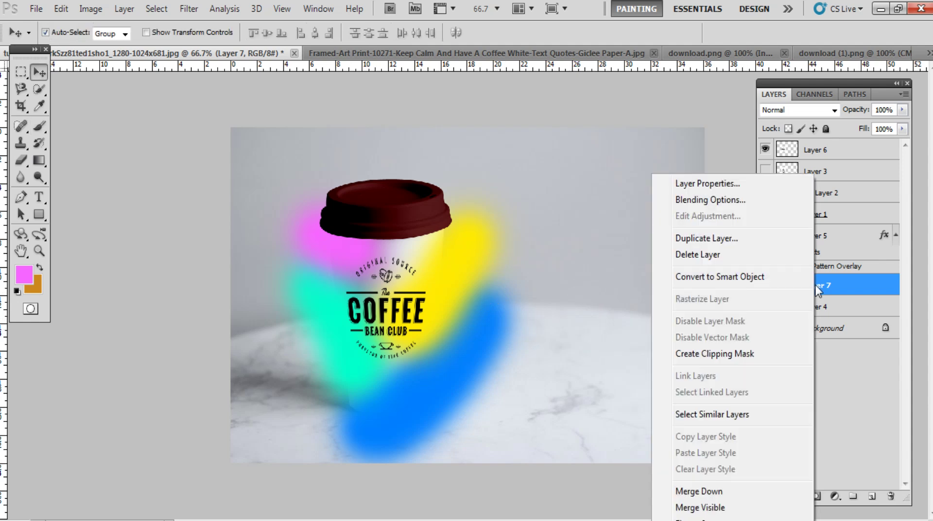
pyautogui.click(753, 354)
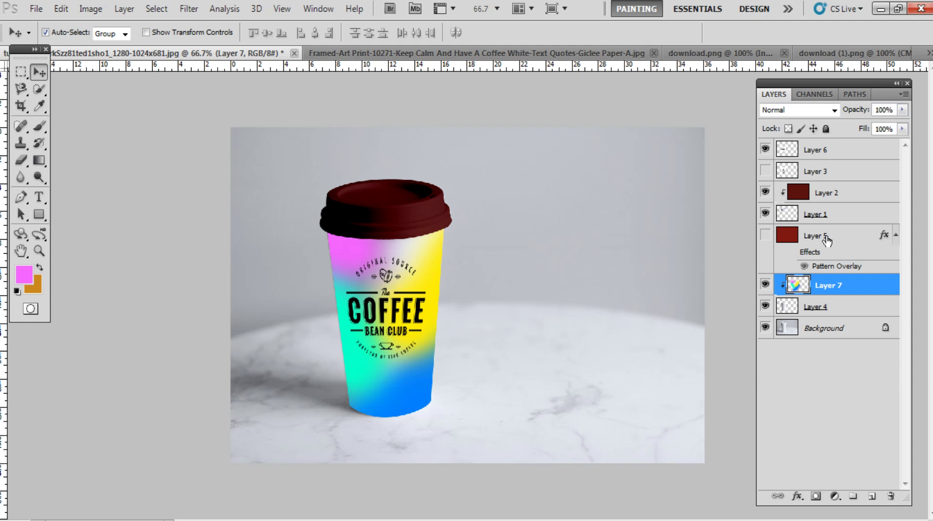
pyautogui.click(805, 110)
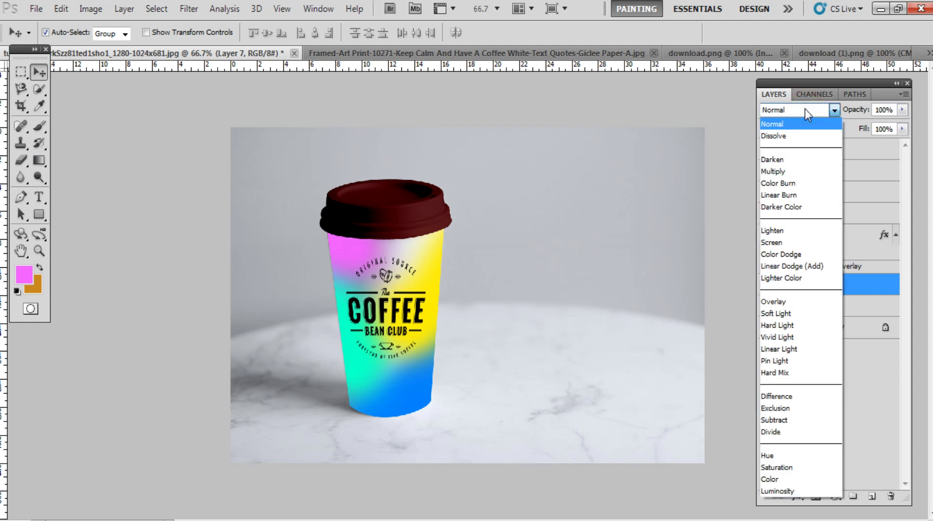
pyautogui.click(780, 173)
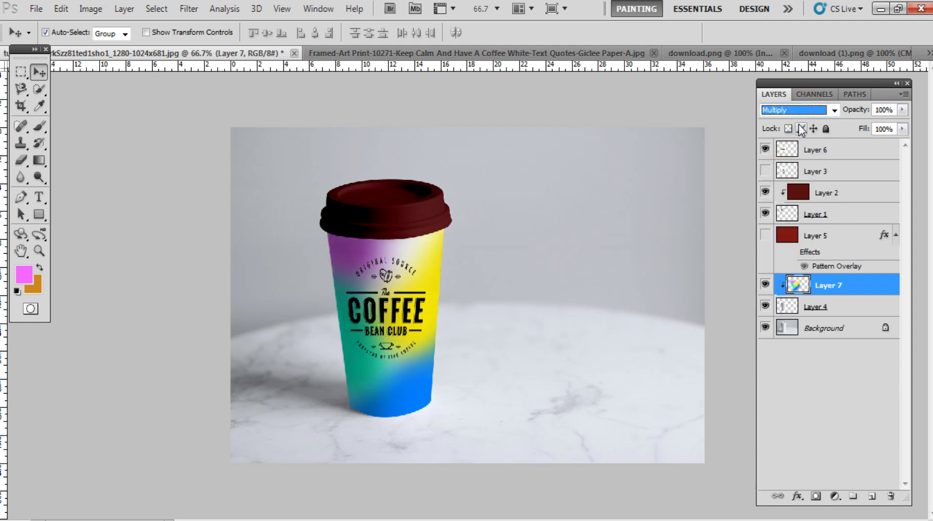
# Step through the blend modes for the brushed color layer on the cup and settle on Difference
pyautogui.press('Up')
pyautogui.press('Up')
pyautogui.press('Down')
pyautogui.press('Down')
pyautogui.press('Down')
pyautogui.press('Up')
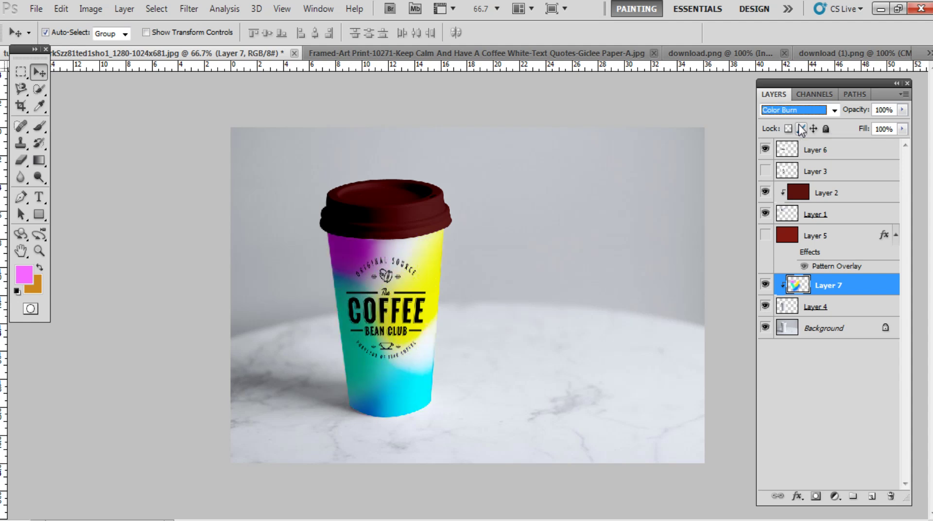
pyautogui.press('Down')
pyautogui.press('Down')
pyautogui.press('Down')
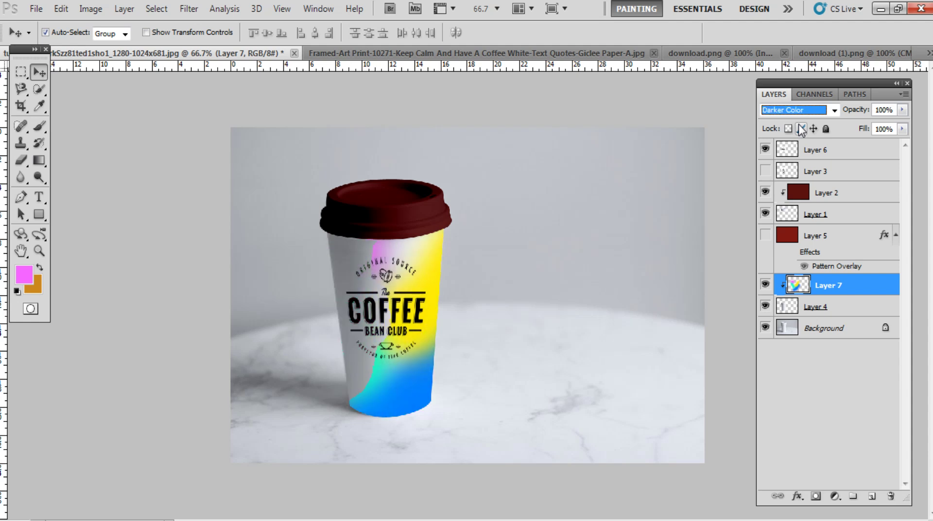
pyautogui.press('Down')
pyautogui.press('Down')
pyautogui.press('Down')
pyautogui.press('Down')
pyautogui.press('Down')
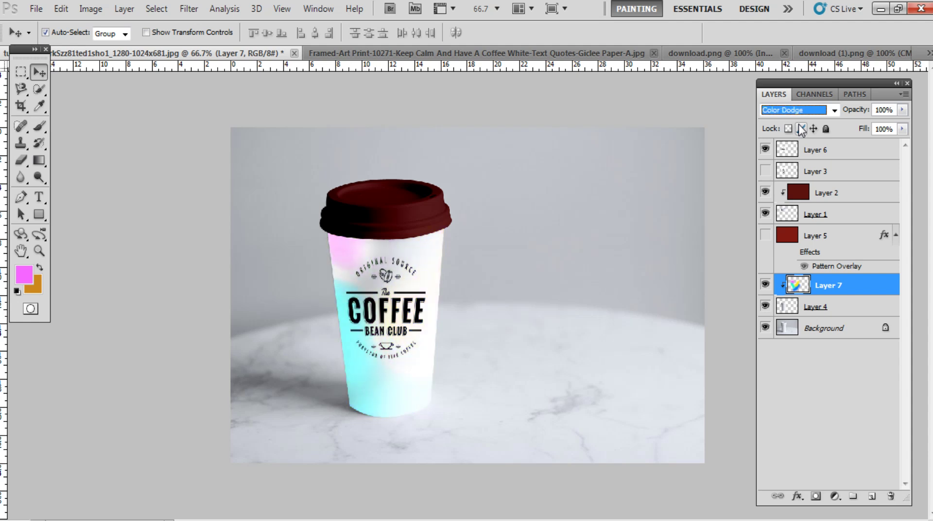
pyautogui.press('Down')
pyautogui.press('Down')
pyautogui.press('Down')
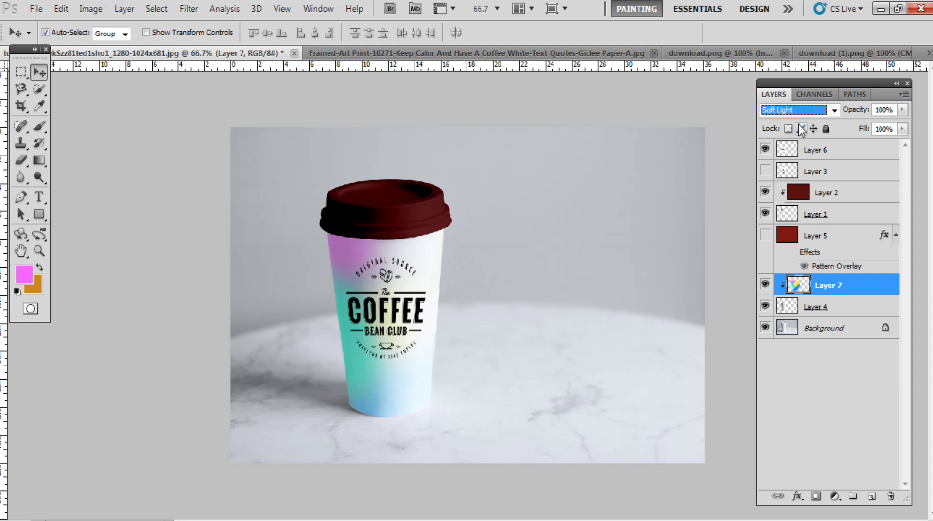
pyautogui.press('Down')
pyautogui.press('Down')
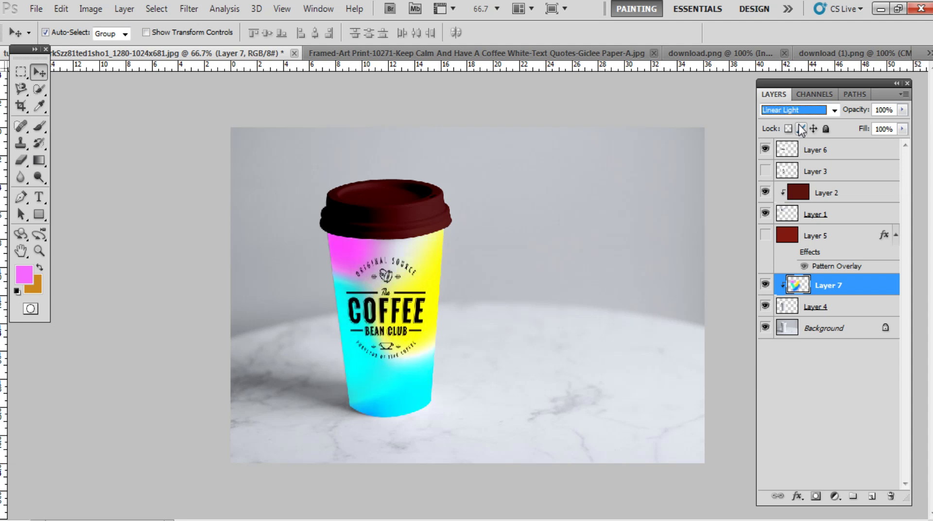
pyautogui.press('Down')
pyautogui.press('Up')
pyautogui.press('Down')
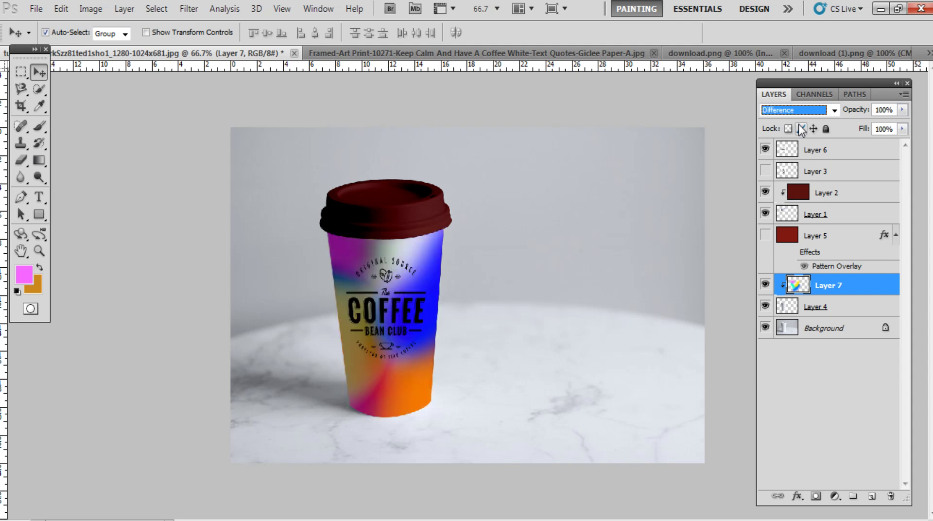
pyautogui.press('Down')
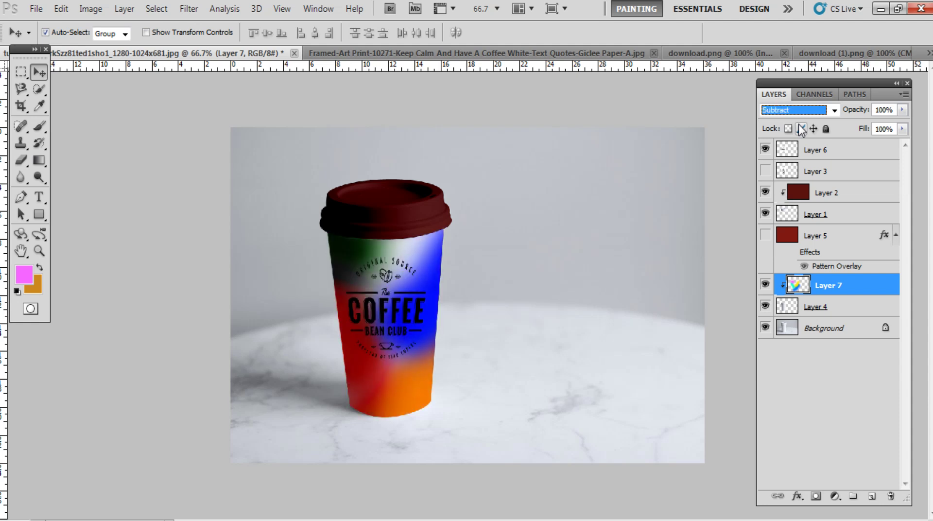
pyautogui.press('Up')
pyautogui.press('Up')
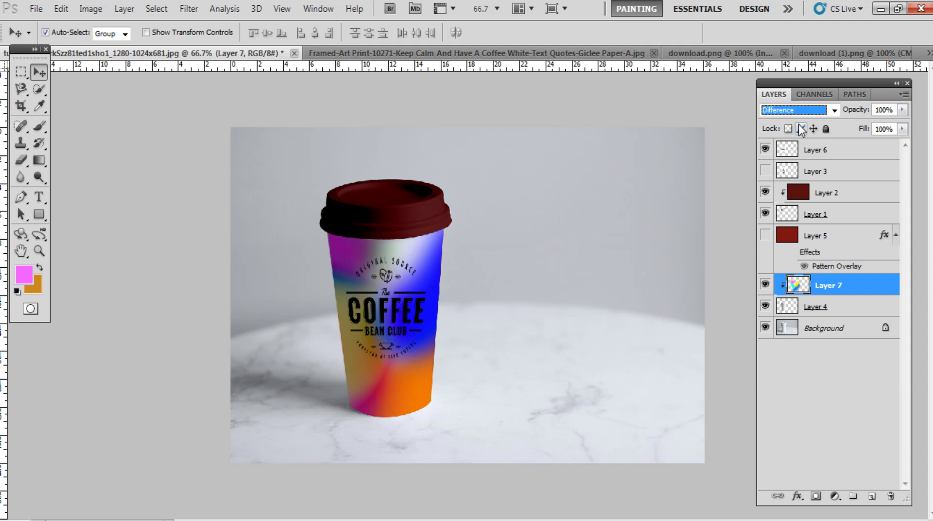
# Lower the brushed color layer's opacity to 37%
pyautogui.click(903, 110)
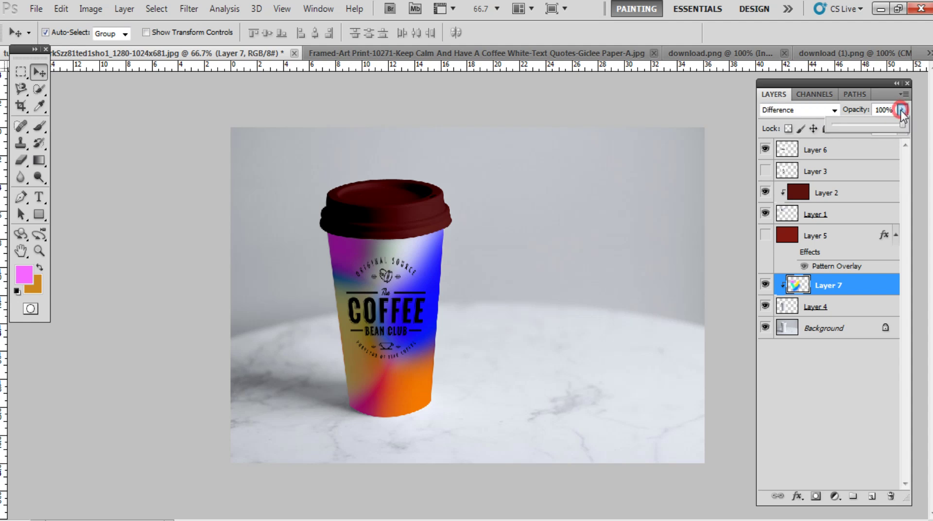
pyautogui.click(885, 124)
pyautogui.moveTo(863, 132)
pyautogui.mouseDown()
pyautogui.moveTo(852, 137)
pyautogui.moveTo(858, 133)
pyautogui.mouseUp()
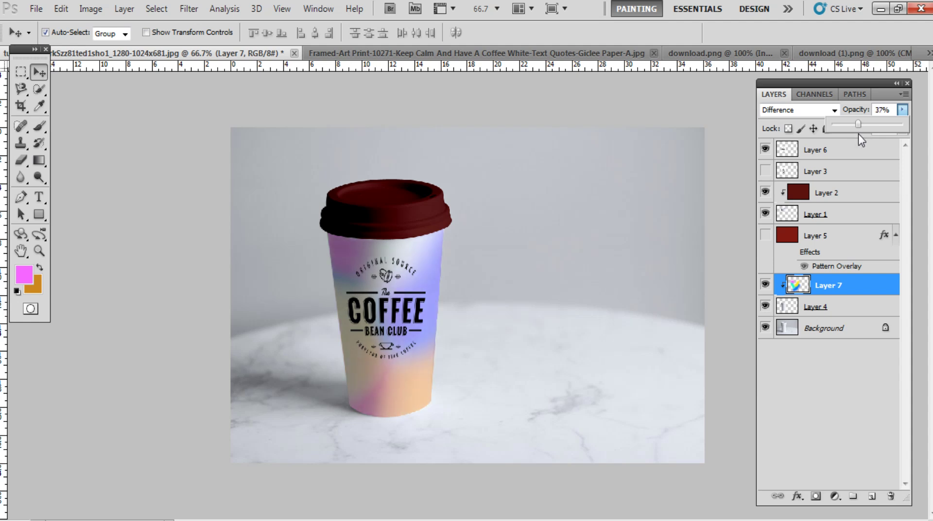
pyautogui.click(747, 179)
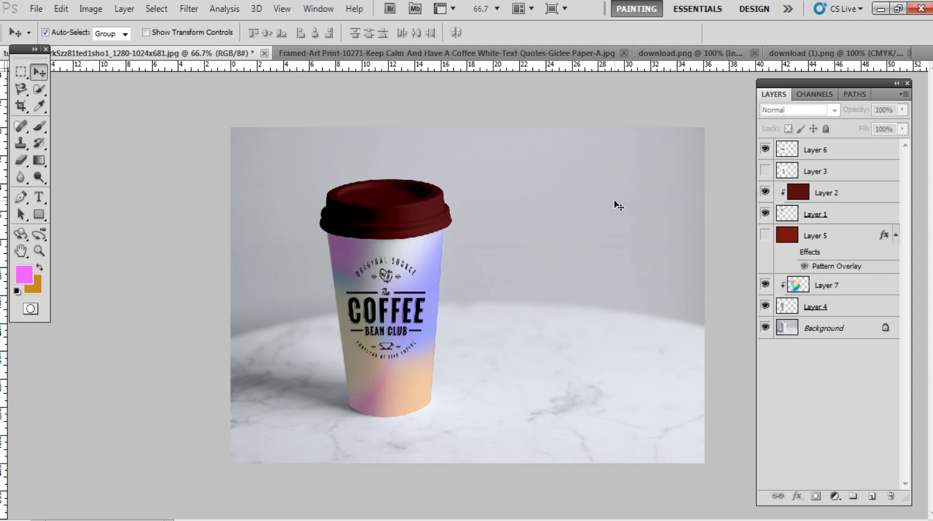
# Scale the Coffee Bean Club logo down to 64.44% and place it on the lower part of the cup
pyautogui.keyDown('ctrl'); pyautogui.click(610, 200); pyautogui.keyUp('ctrl')
pyautogui.moveTo(404, 307); pyautogui.dragTo(427, 277)
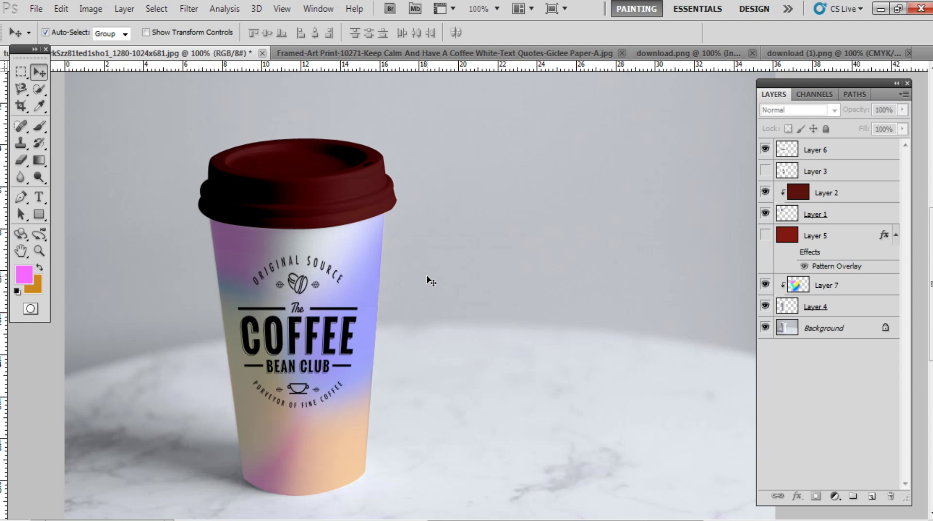
pyautogui.click(318, 342)
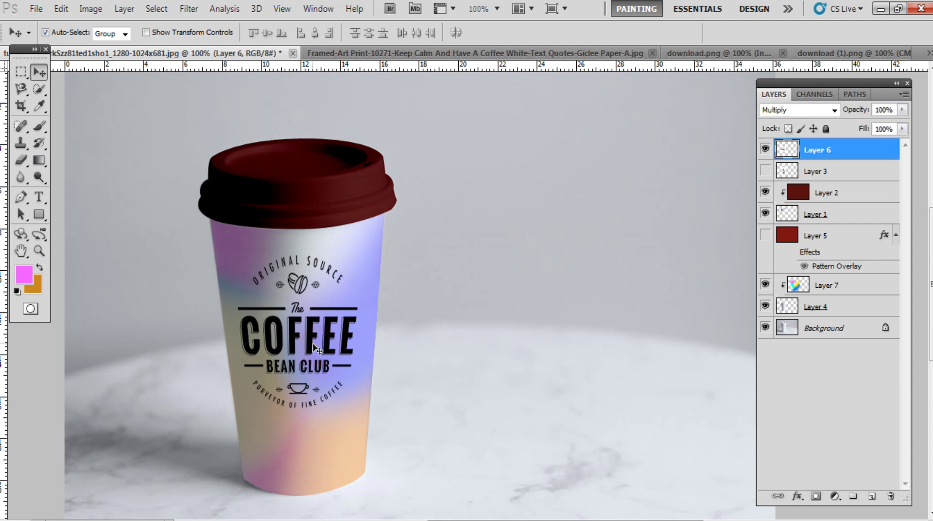
pyautogui.hotkey('ctrl', 't')
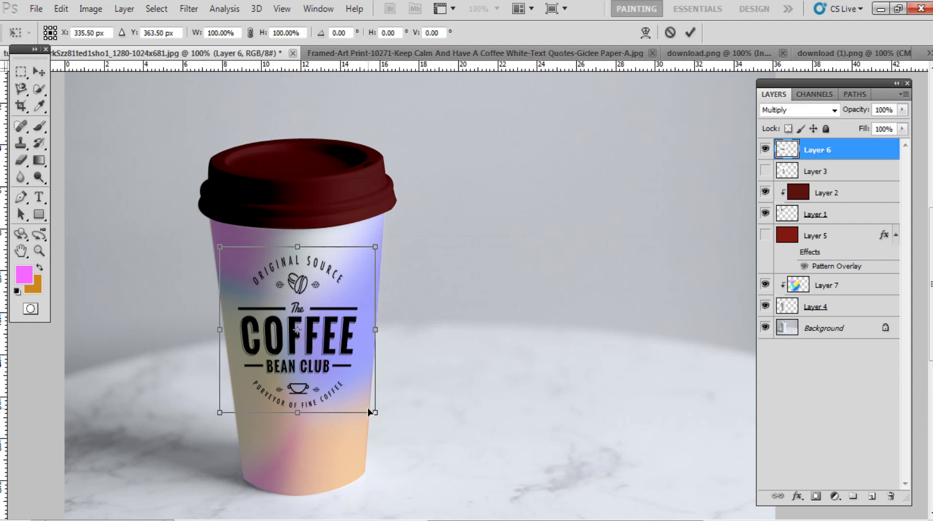
pyautogui.moveTo(374, 411); pyautogui.dragTo(343, 388)
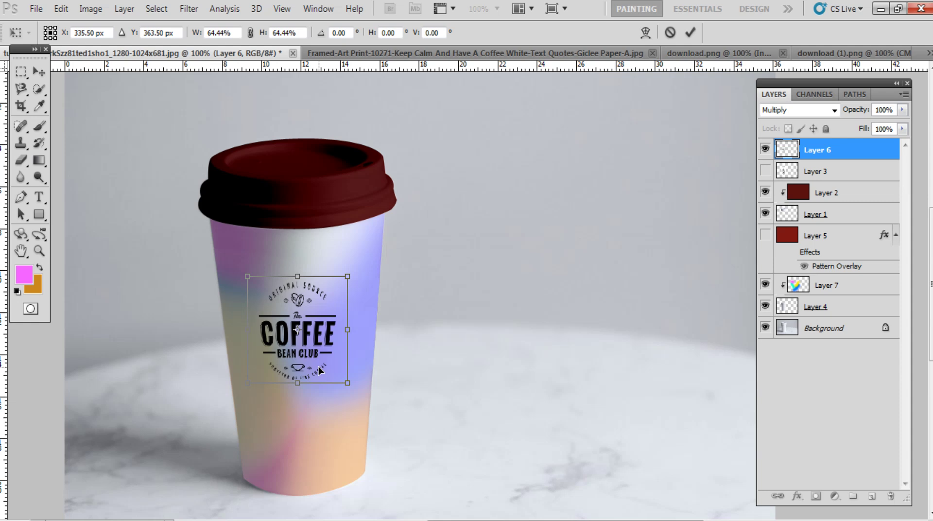
pyautogui.moveTo(319, 362); pyautogui.dragTo(322, 457)
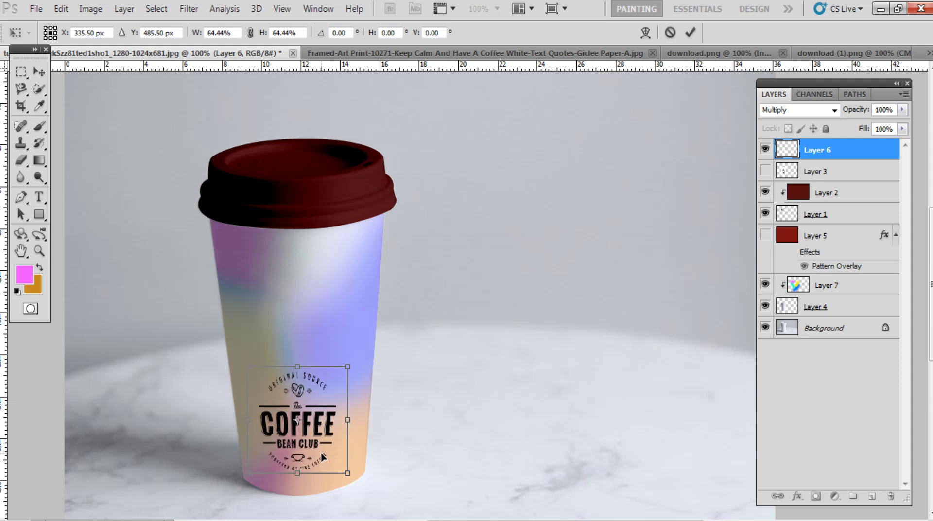
pyautogui.press('Return')
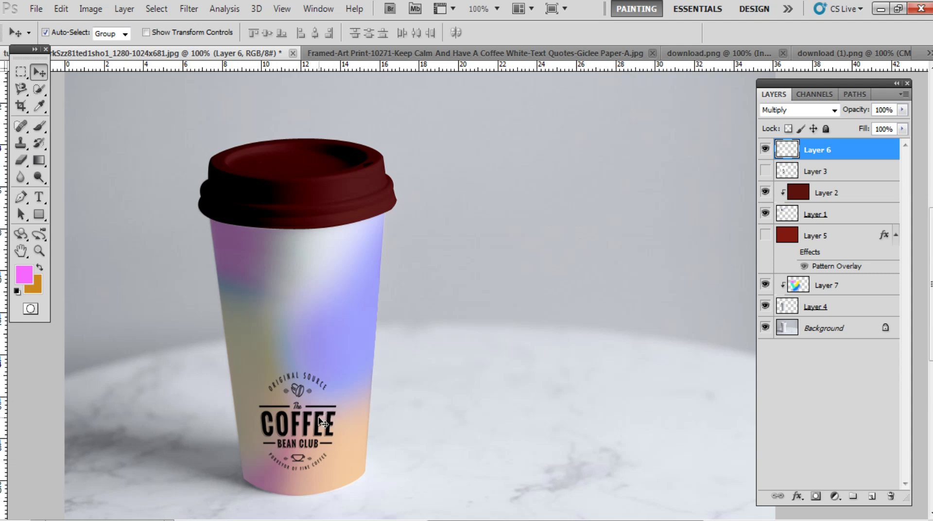
# Move the logo up the cup, enlarge it to 144.83% and center it on the cup body below the lid
pyautogui.moveTo(319, 419); pyautogui.dragTo(312, 278)
pyautogui.hotkey('ctrl', 't')
pyautogui.moveTo(341, 229); pyautogui.dragTo(365, 207)
pyautogui.moveTo(334, 296); pyautogui.dragTo(332, 276)
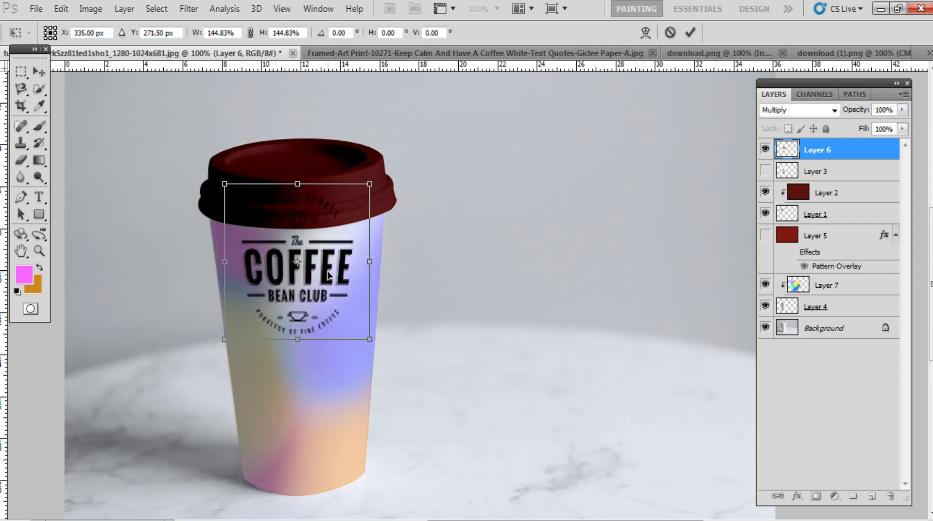
pyautogui.press('Return')
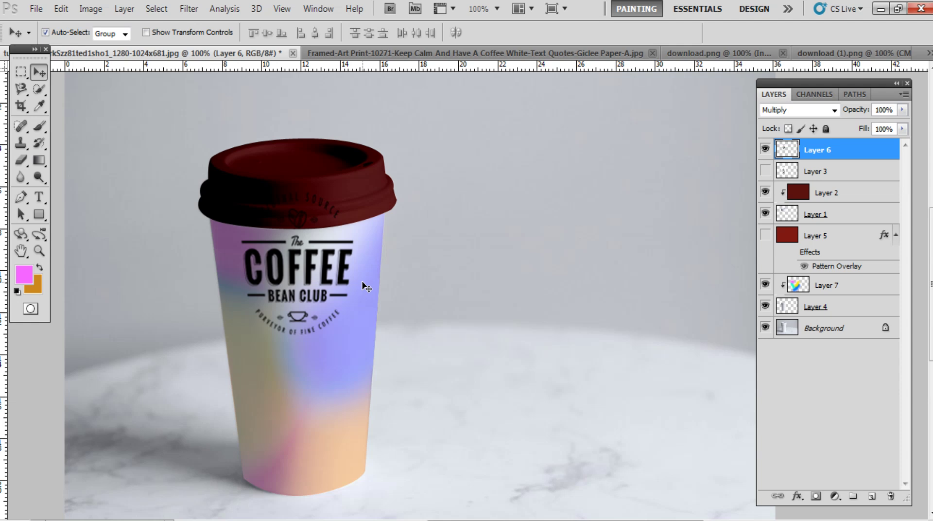
pyautogui.moveTo(331, 267); pyautogui.dragTo(331, 327)
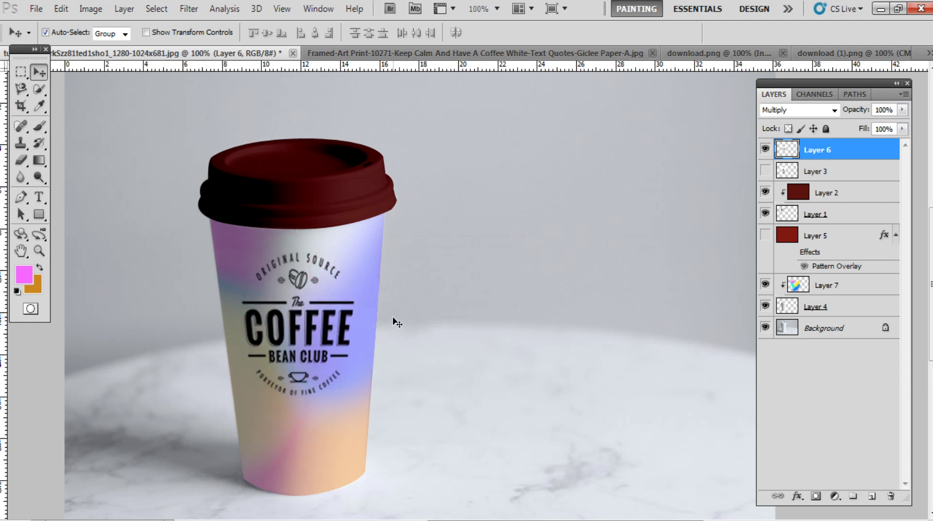